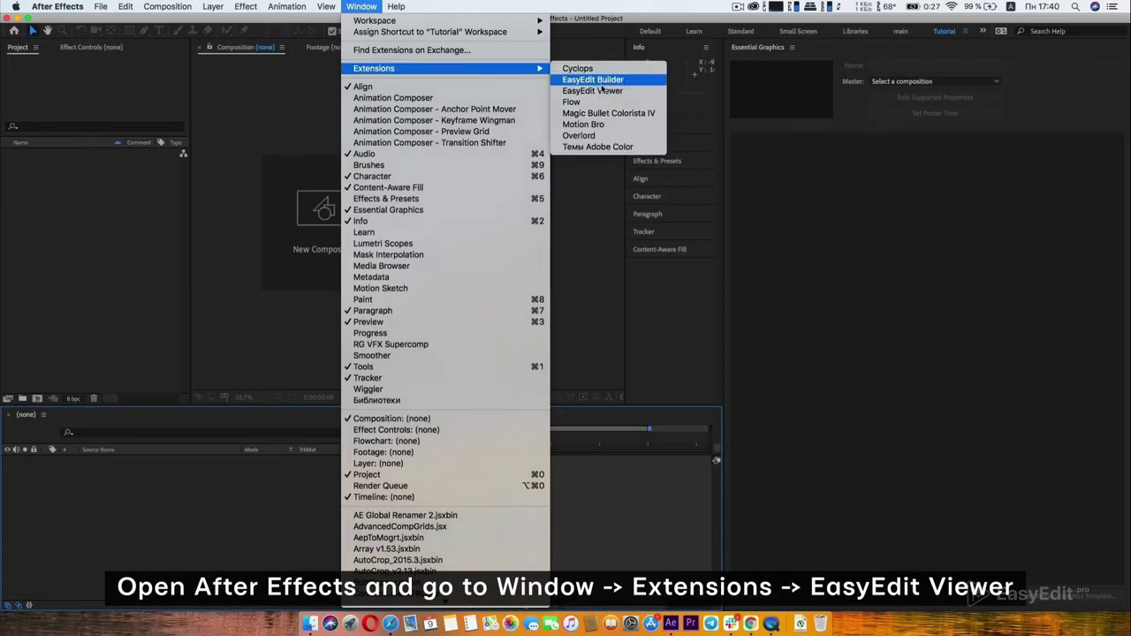
# Open the EasyEdit Viewer extension panel from Window > Extensions.
pyautogui.click(583, 91)
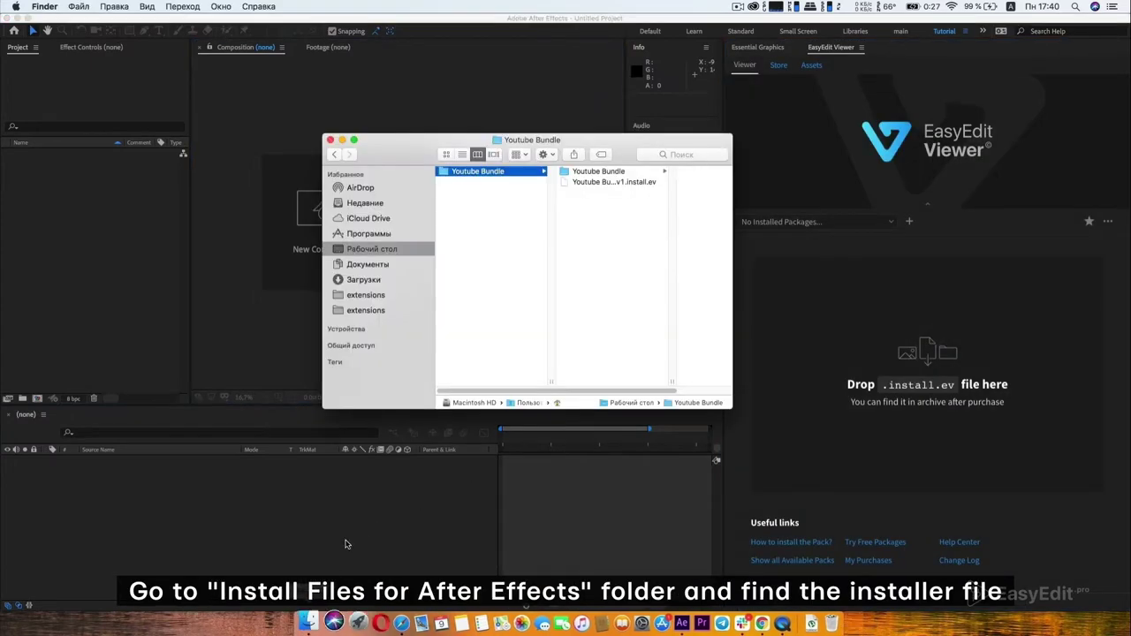
# Install the Youtube Bundle_v1.install.ev package in EasyEdit Viewer and activate it with the purchase code.
pyautogui.click(594, 183)
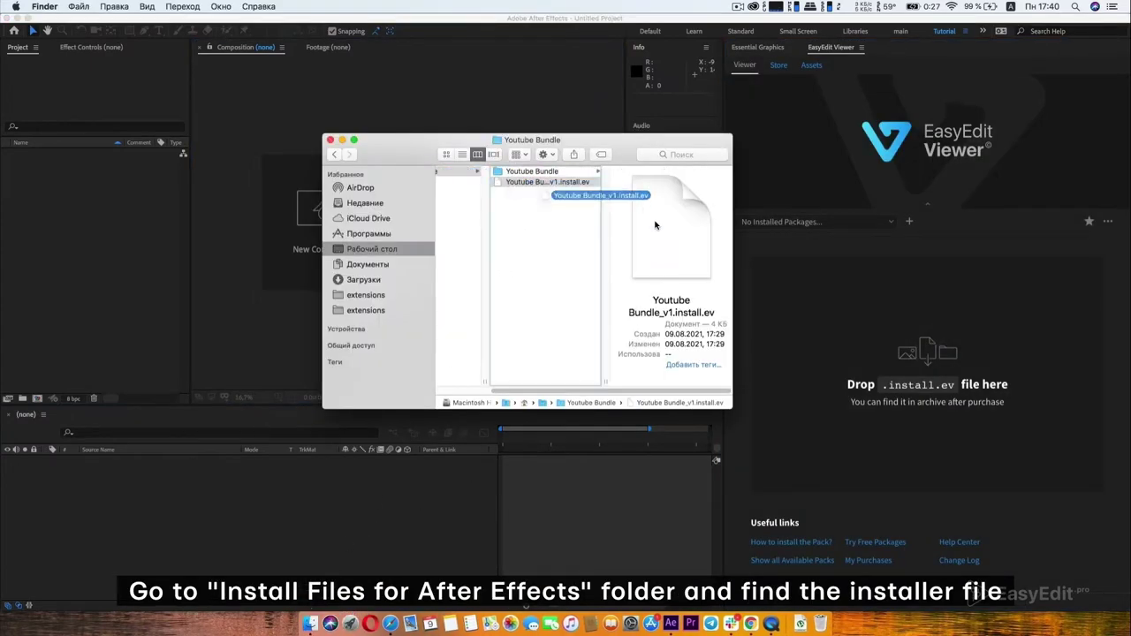
pyautogui.moveTo(568, 181); pyautogui.dragTo(894, 368)
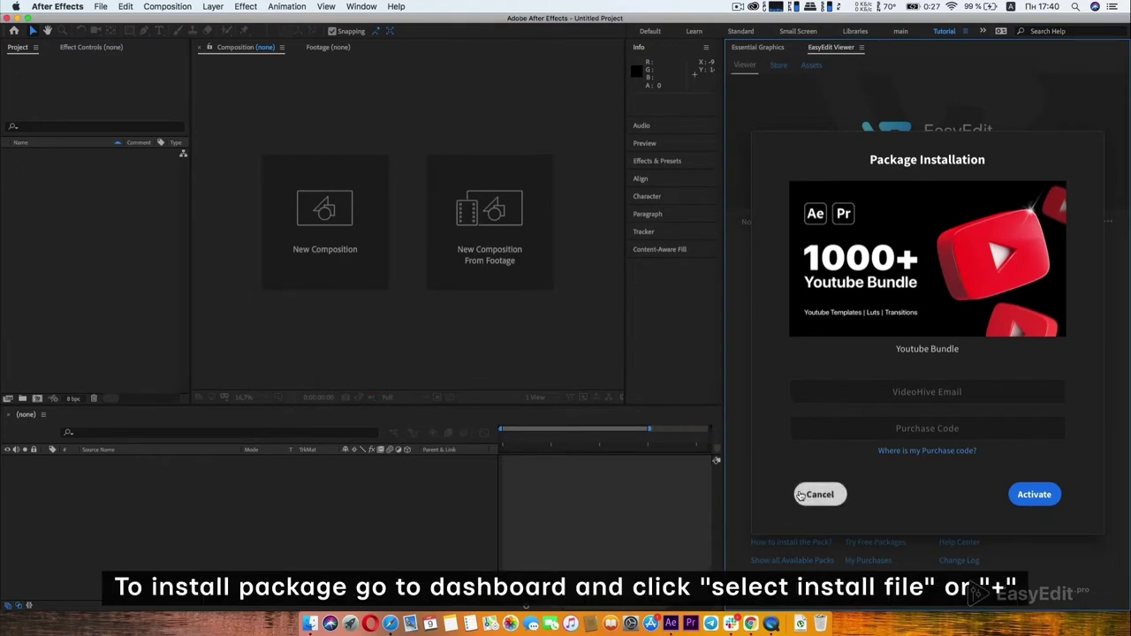
pyautogui.click(820, 494)
pyautogui.click(908, 223)
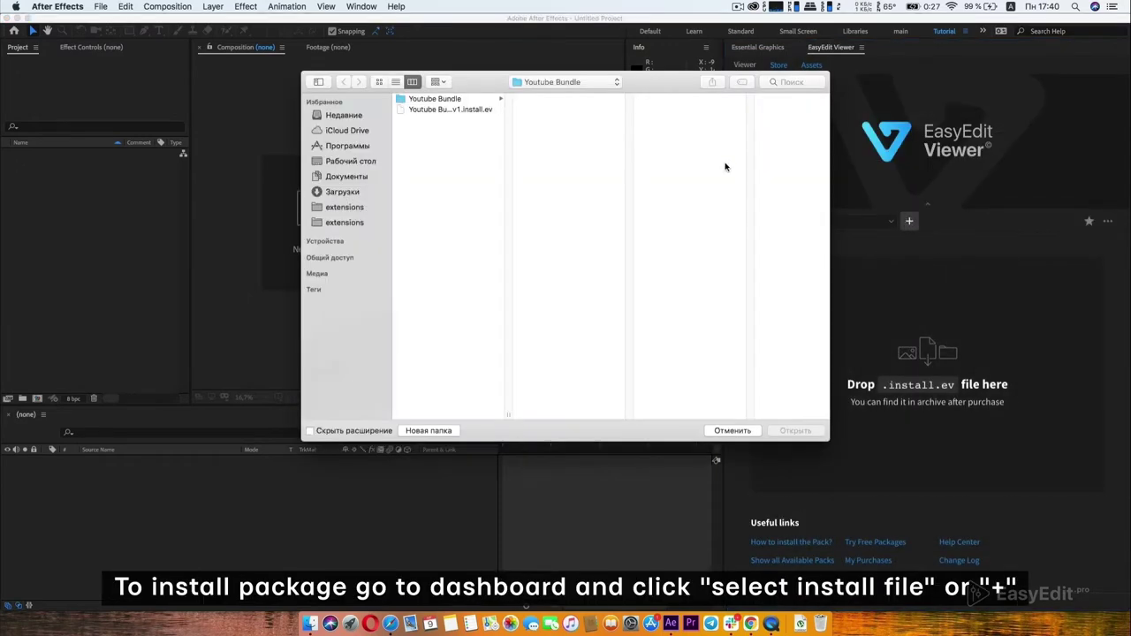
pyautogui.click(467, 111)
pyautogui.click(795, 432)
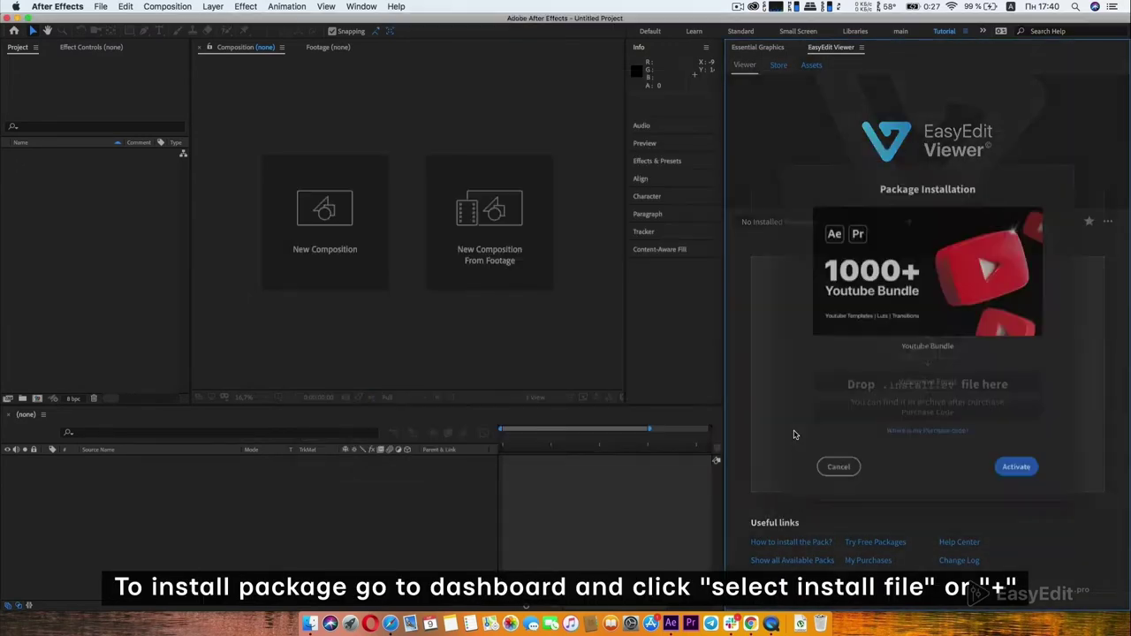
pyautogui.click(926, 428)
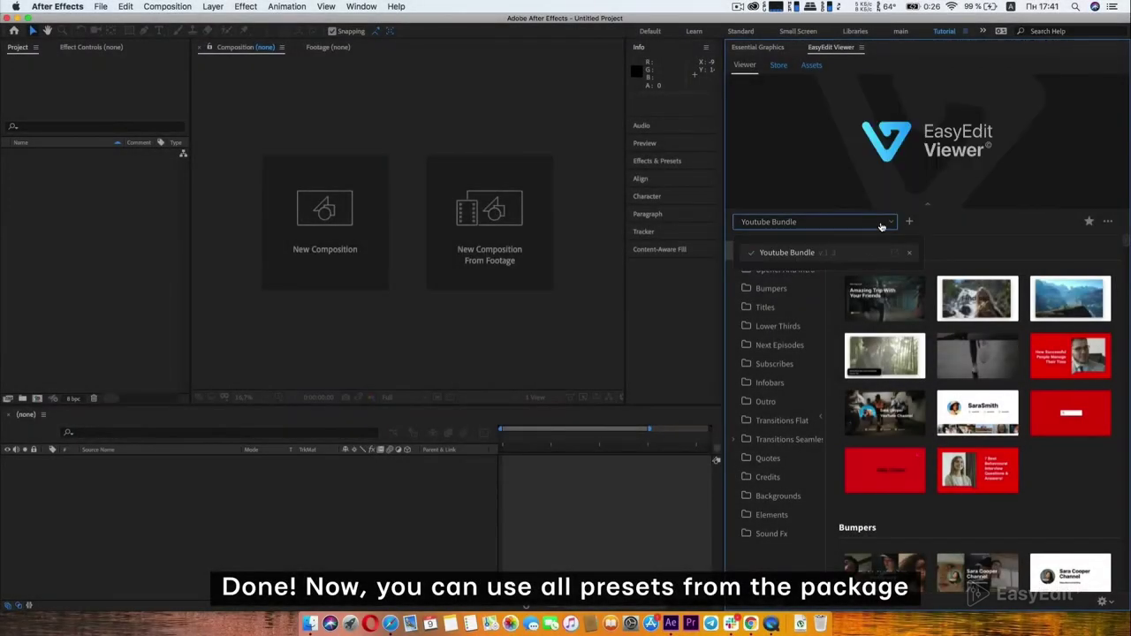
# Hide the banner and category list and scroll through the Youtube Bundle preset grid.
pyautogui.click(927, 204)
pyautogui.click(821, 353)
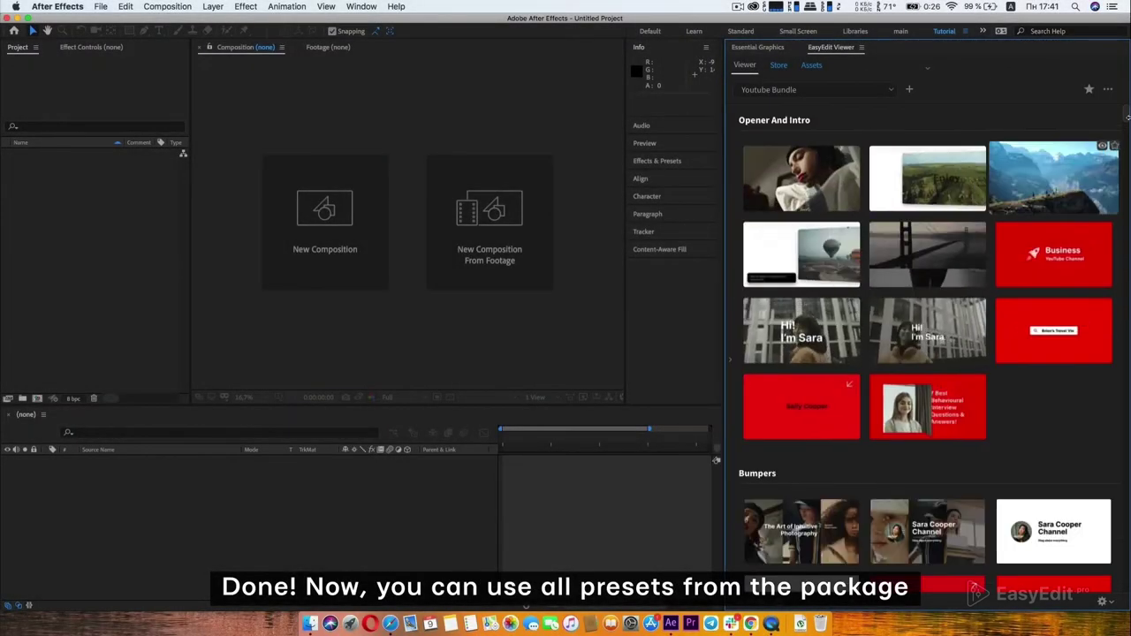
pyautogui.scroll(-5, 1118, 144)
pyautogui.scroll(-5, 1117, 144)
pyautogui.scroll(-5, 1118, 145)
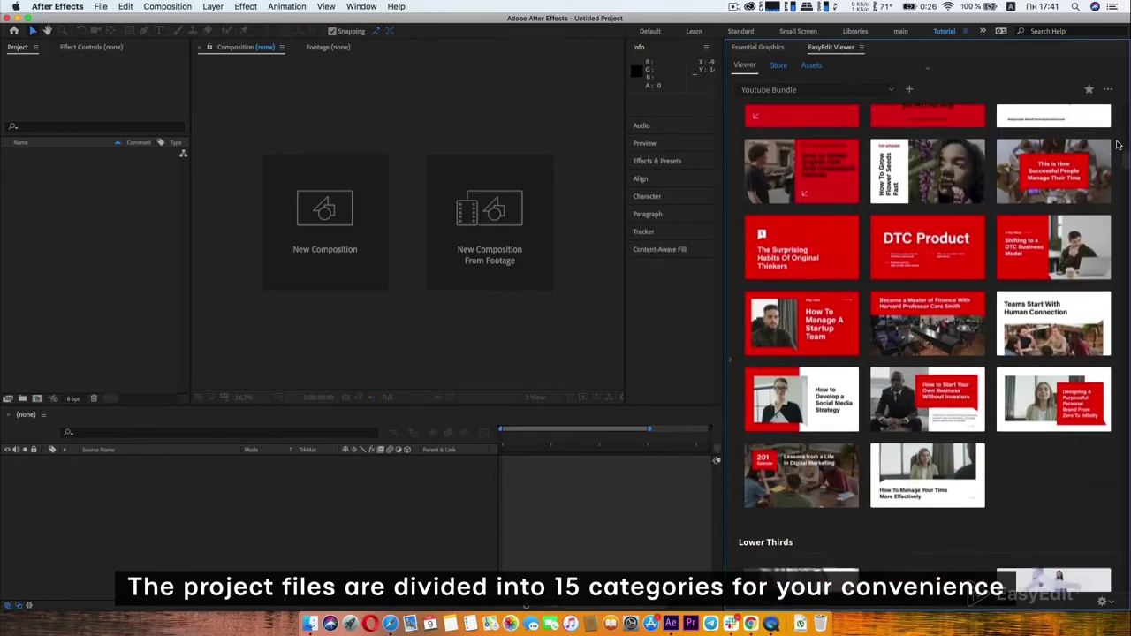
pyautogui.scroll(-5, 1118, 144)
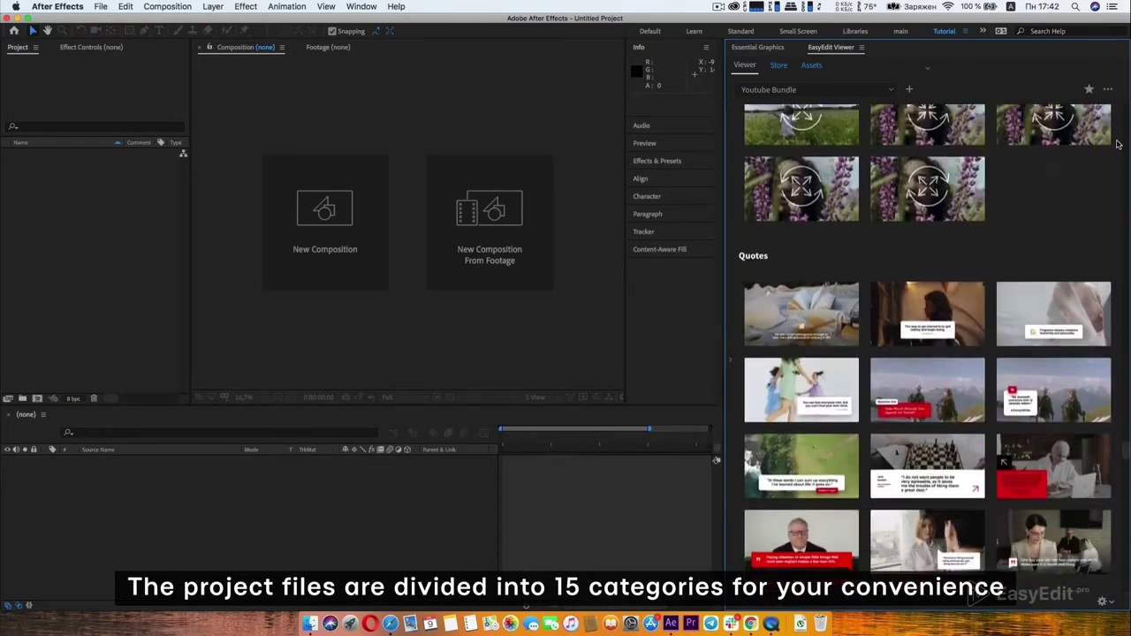
# Scroll to the end of the presets and back, then restore the banner and category list.
pyautogui.scroll(-5, 1117, 144)
pyautogui.scroll(-5, 1117, 144)
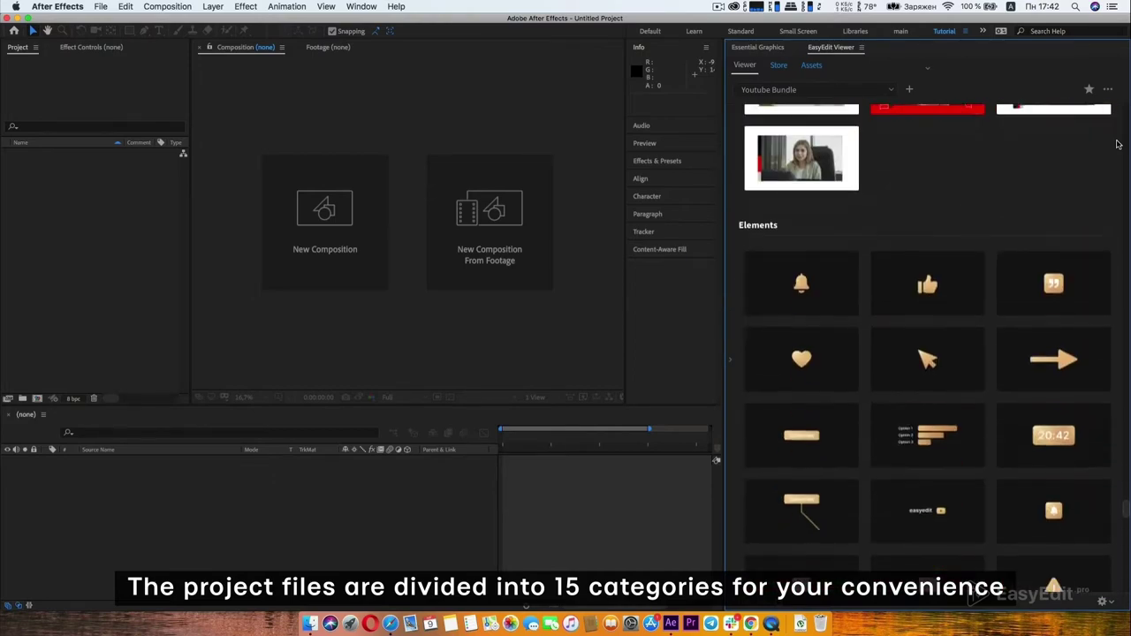
pyautogui.scroll(-5, 1117, 144)
pyautogui.scroll(-5, 1117, 144)
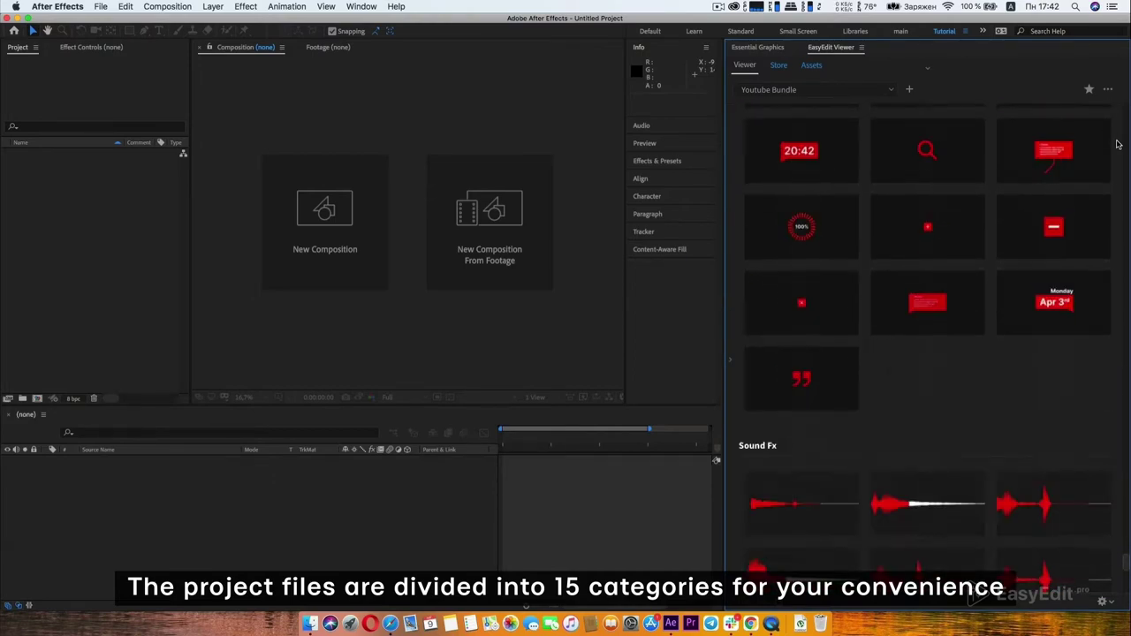
pyautogui.scroll(-4, 1117, 144)
pyautogui.scroll(5, 1119, 159)
pyautogui.scroll(5, 1118, 159)
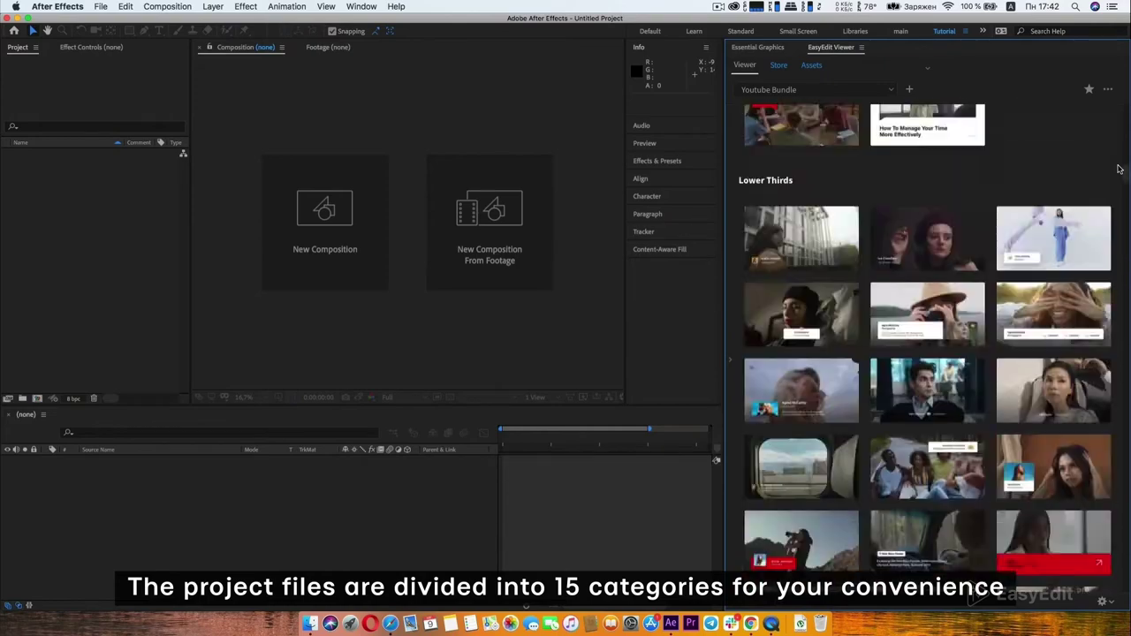
pyautogui.scroll(5, 1118, 159)
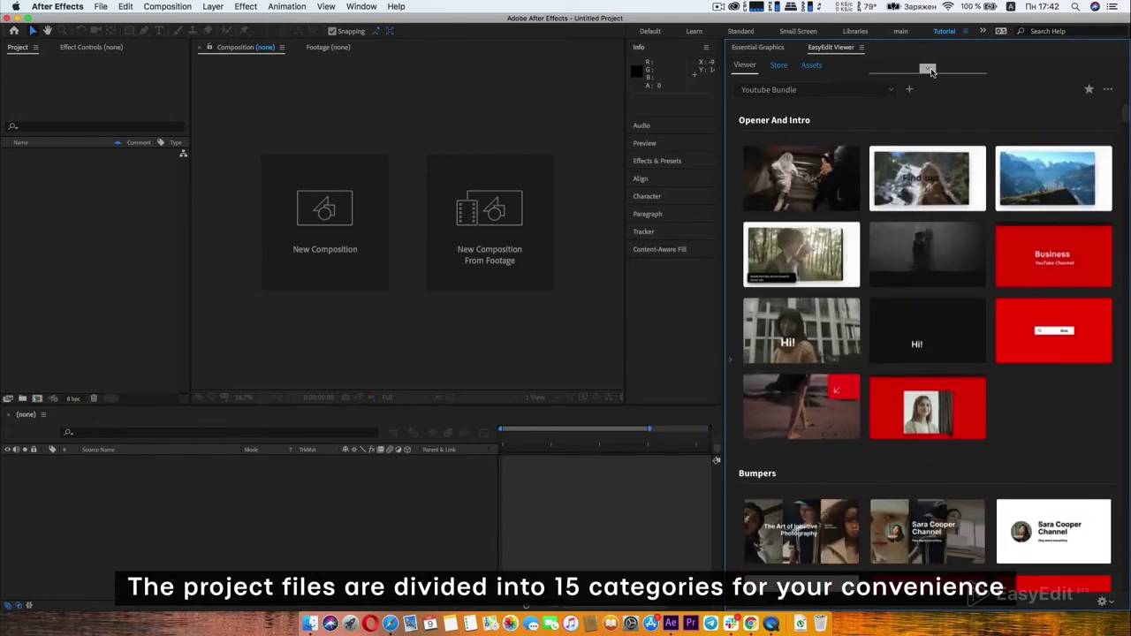
pyautogui.click(930, 70)
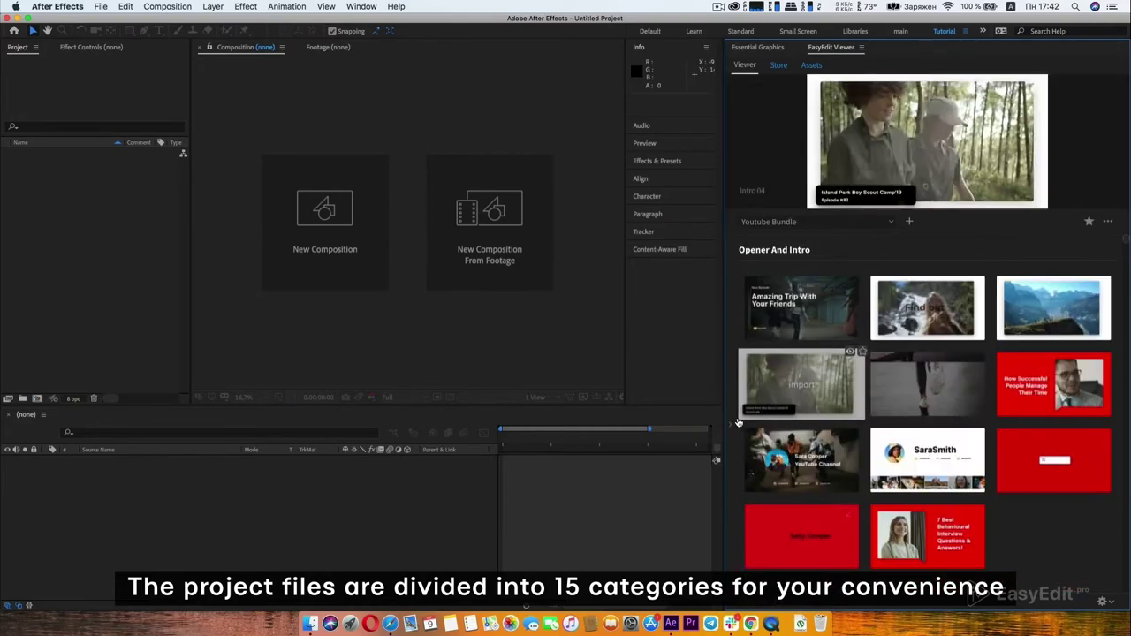
pyautogui.click(731, 425)
# Browse the categories from Opener And Intro through Lower Thirds, Outro and Transitions Seamless.
pyautogui.click(784, 267)
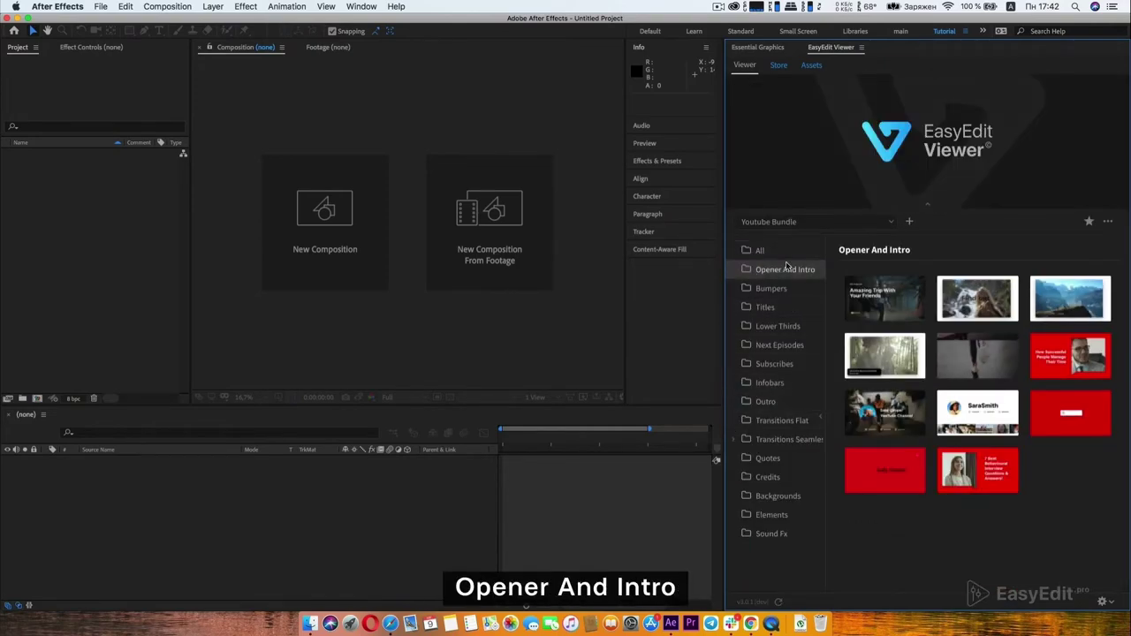
pyautogui.click(815, 290)
pyautogui.click(783, 308)
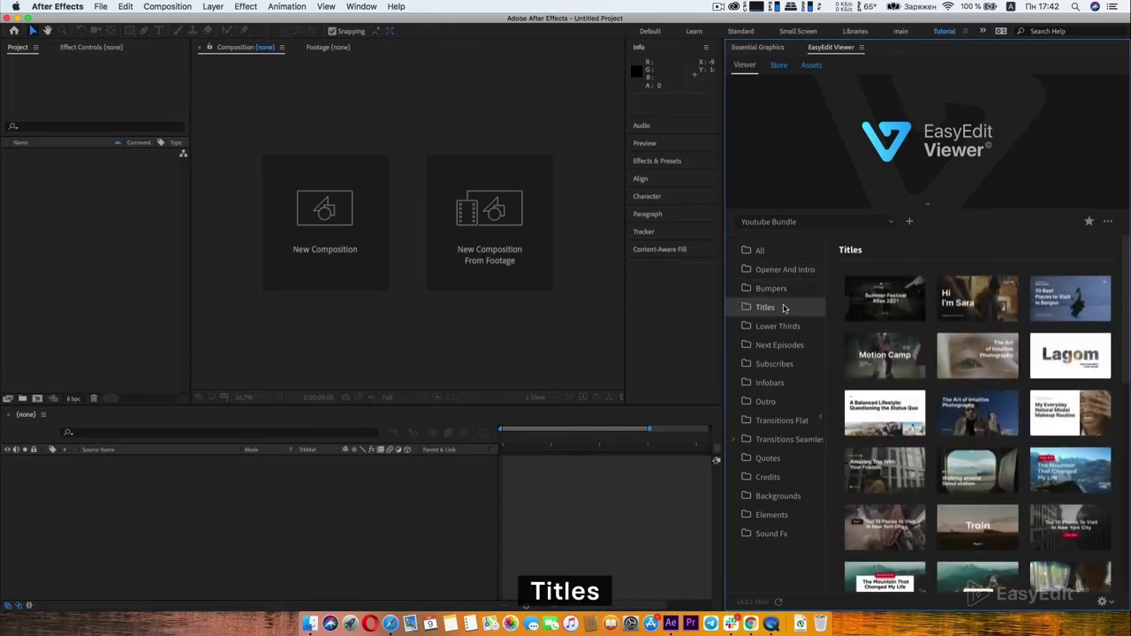
pyautogui.click(804, 327)
pyautogui.click(755, 347)
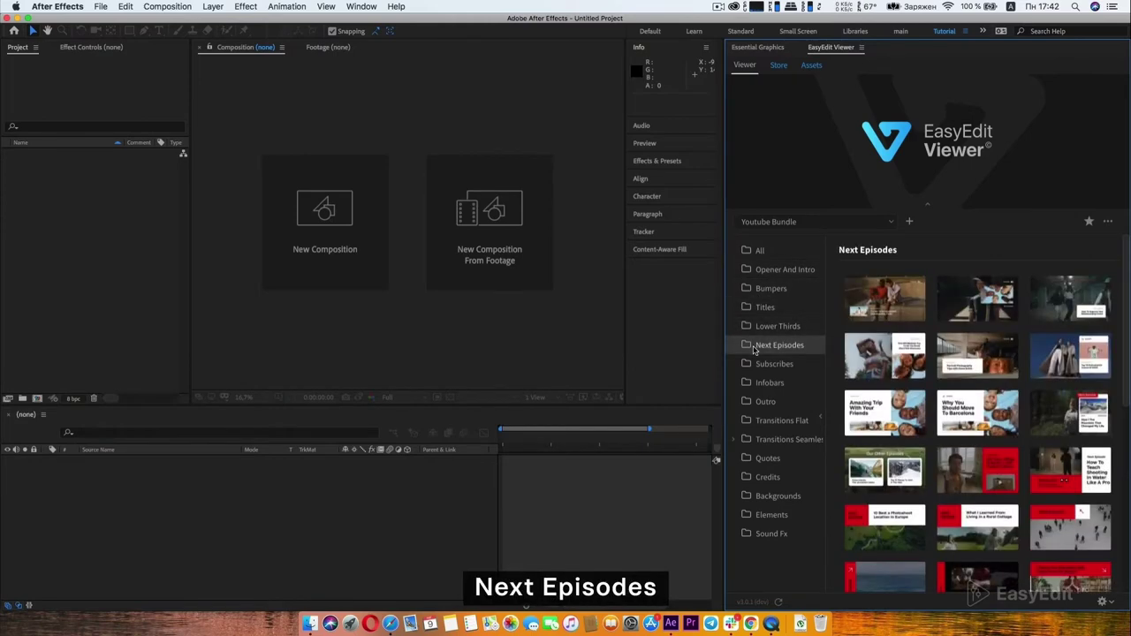
pyautogui.click(812, 364)
pyautogui.click(807, 383)
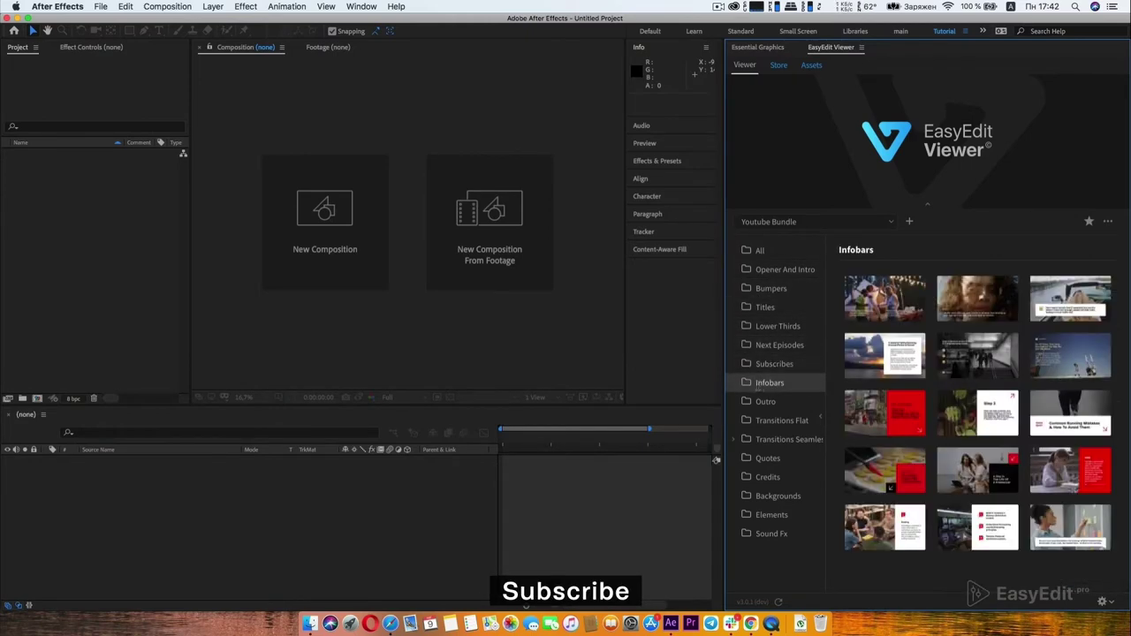
pyautogui.click(807, 403)
pyautogui.click(802, 421)
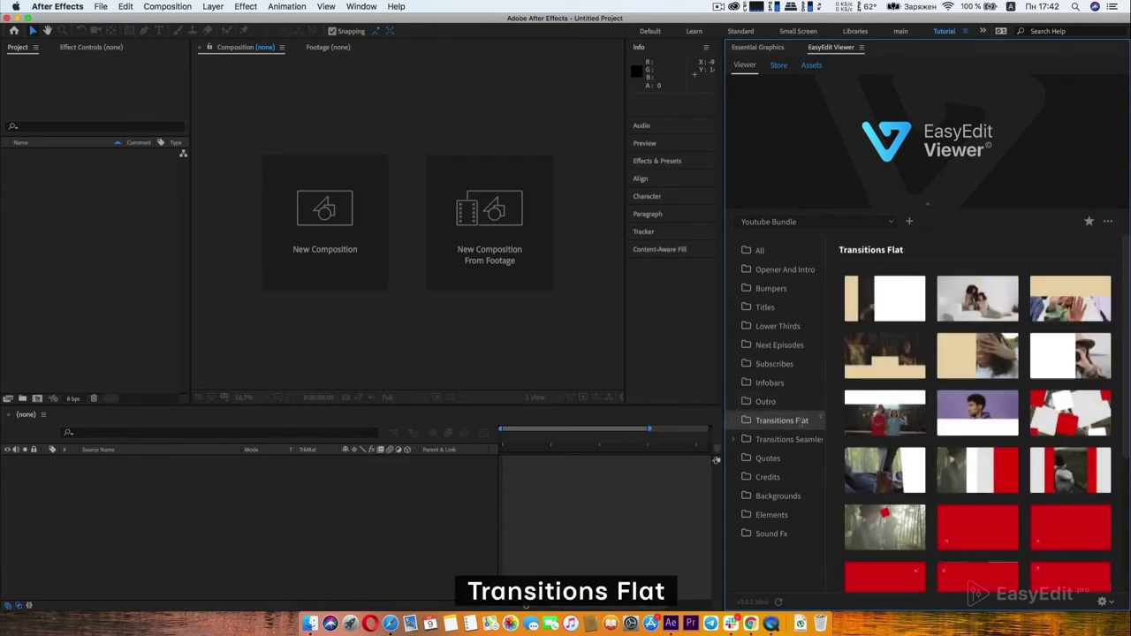
pyautogui.click(811, 439)
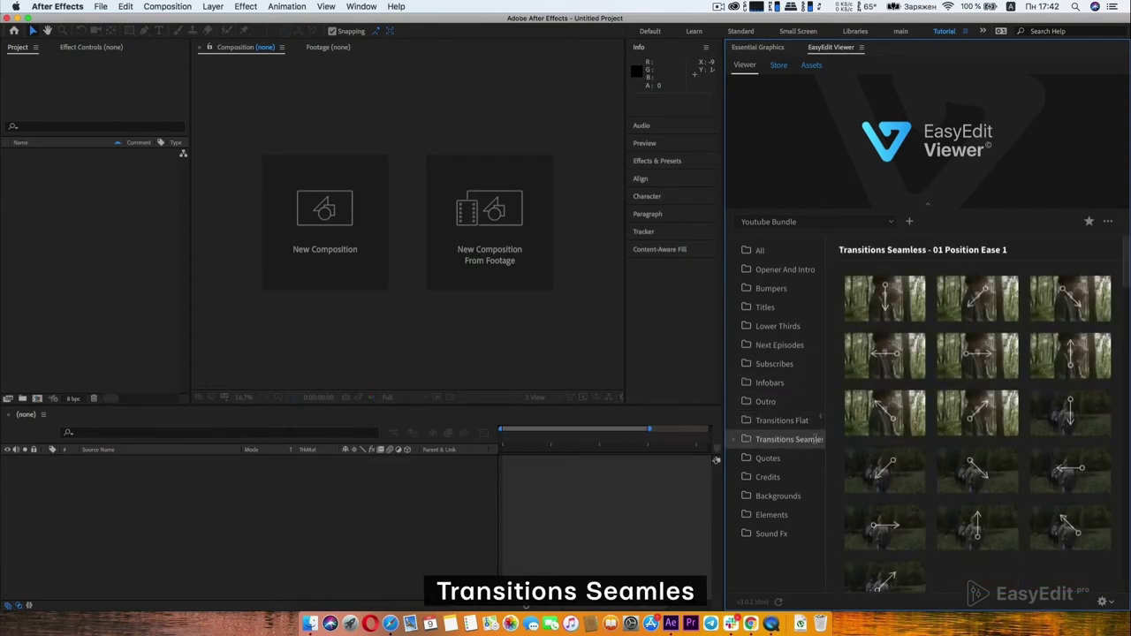
# Expand Transitions Seamless and view its Position, Rotation and Zoom transition subcategories.
pyautogui.click(740, 446)
pyautogui.click(775, 458)
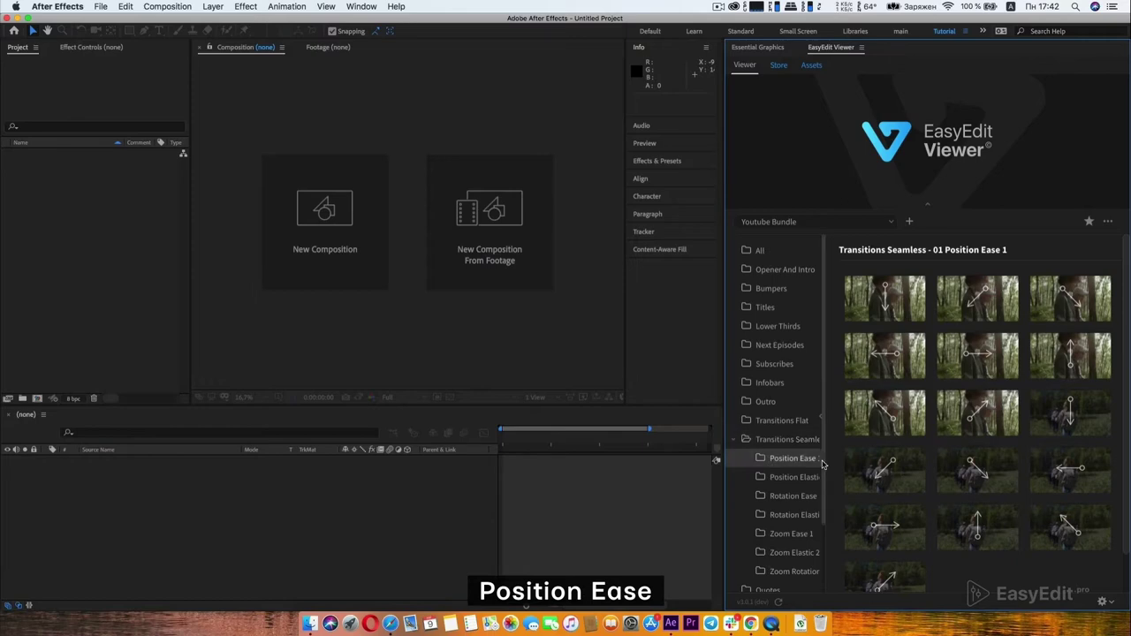
pyautogui.click(777, 477)
pyautogui.click(777, 495)
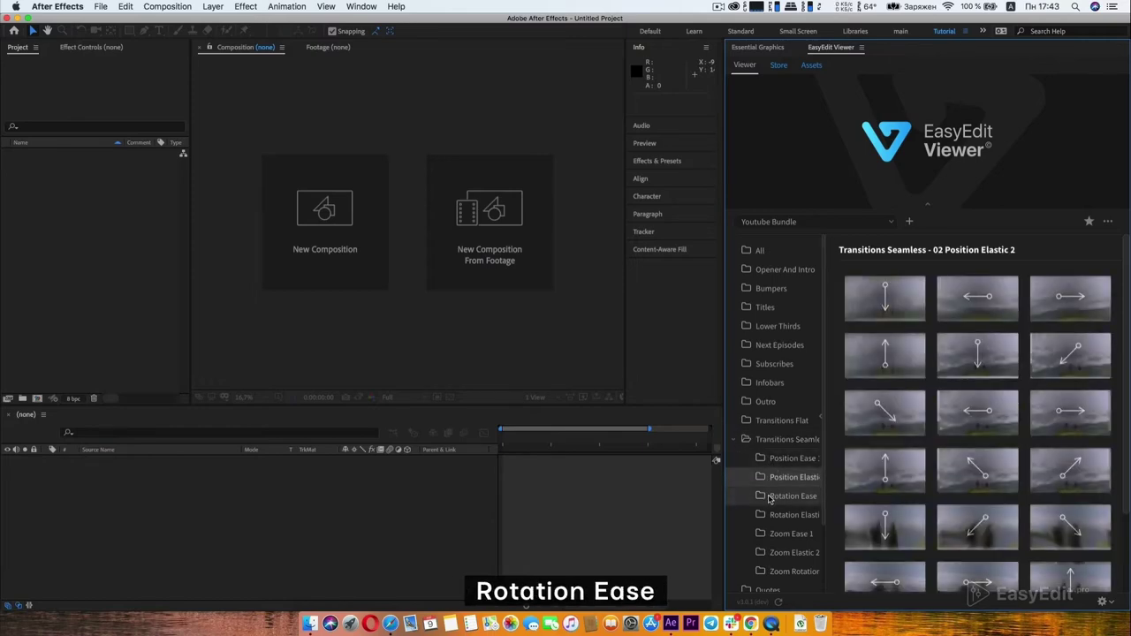
pyautogui.click(778, 515)
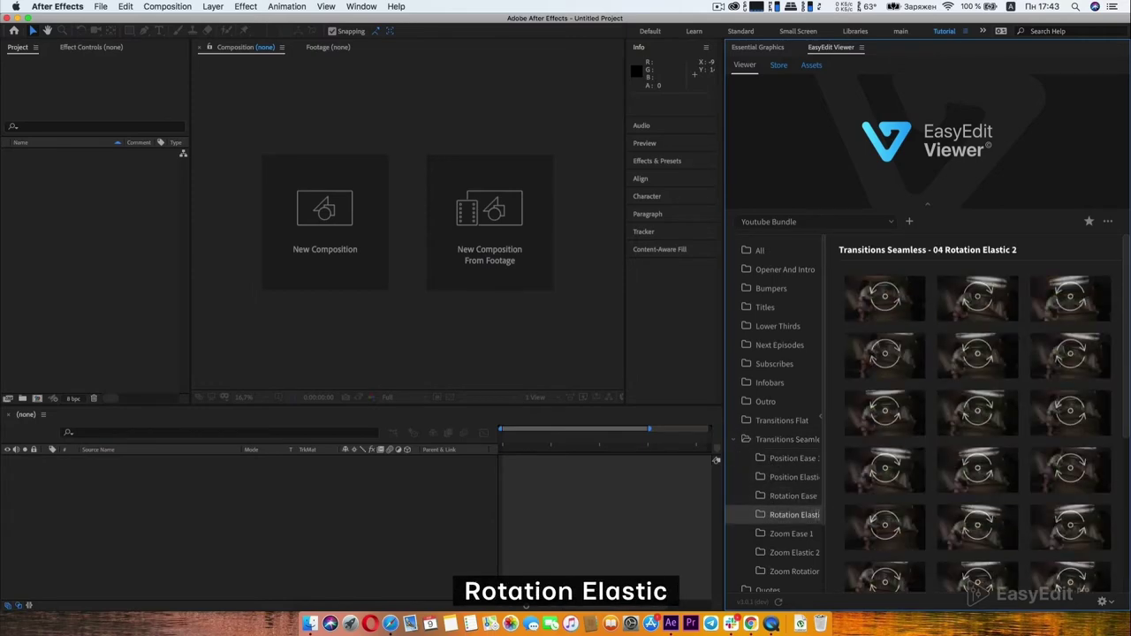
pyautogui.click(791, 534)
pyautogui.click(813, 552)
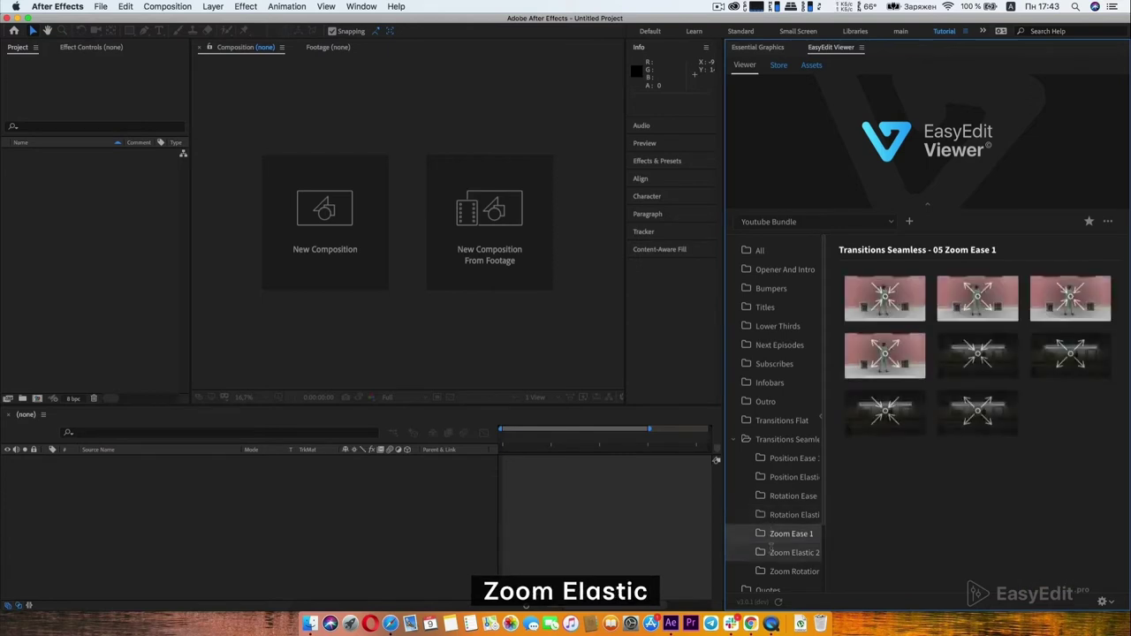
pyautogui.click(786, 571)
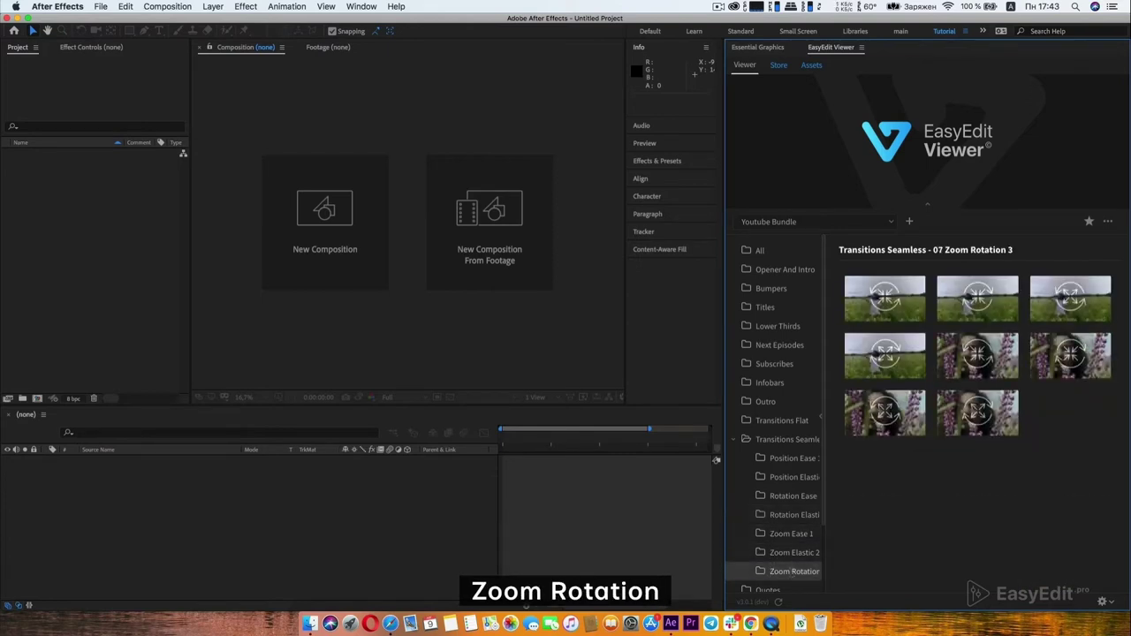
# View the Quotes, Credits, Backgrounds and Elements templates.
pyautogui.scroll(-5, 785, 548)
pyautogui.click(781, 511)
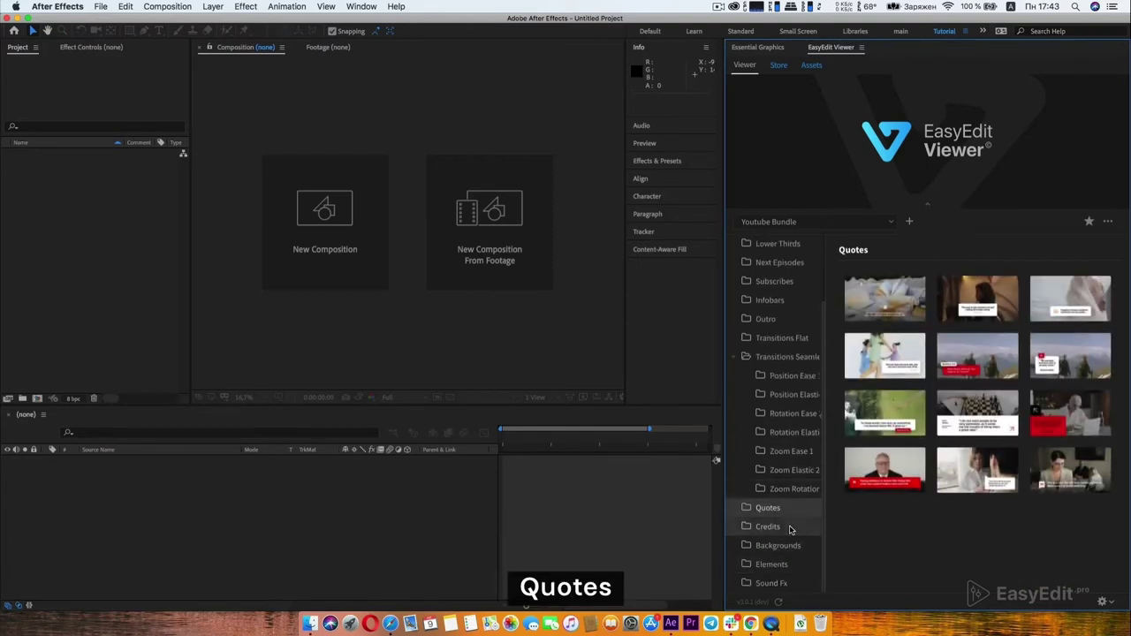
pyautogui.click(753, 528)
pyautogui.click(771, 546)
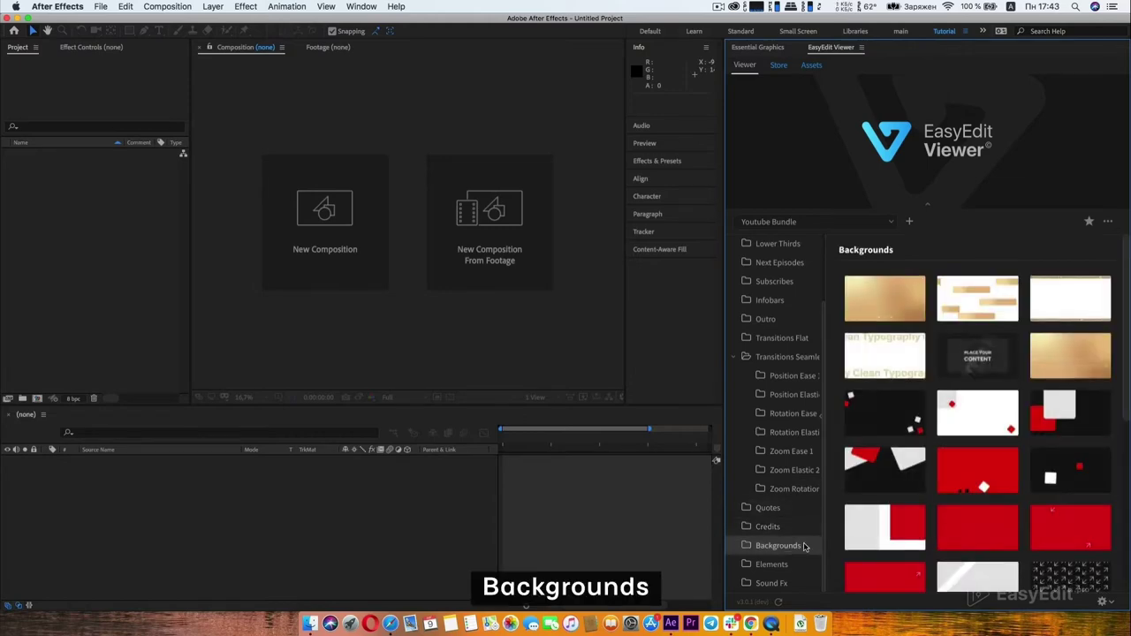
pyautogui.click(799, 564)
# Check the Sound Fx presets and create a new composition, Comp 1.
pyautogui.click(810, 581)
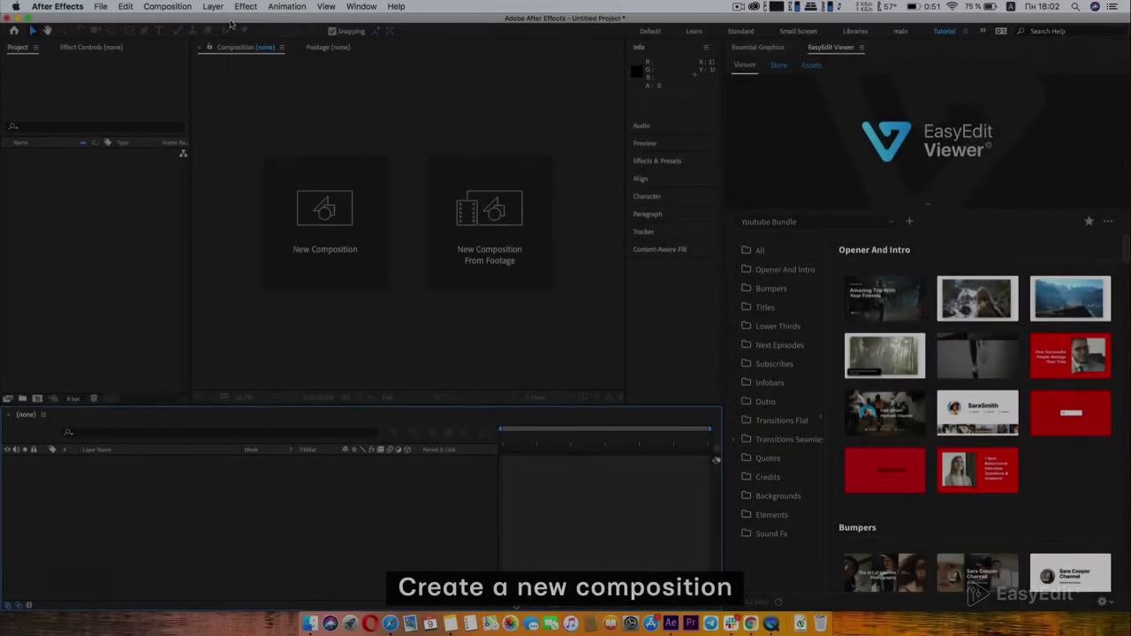
pyautogui.click(167, 6)
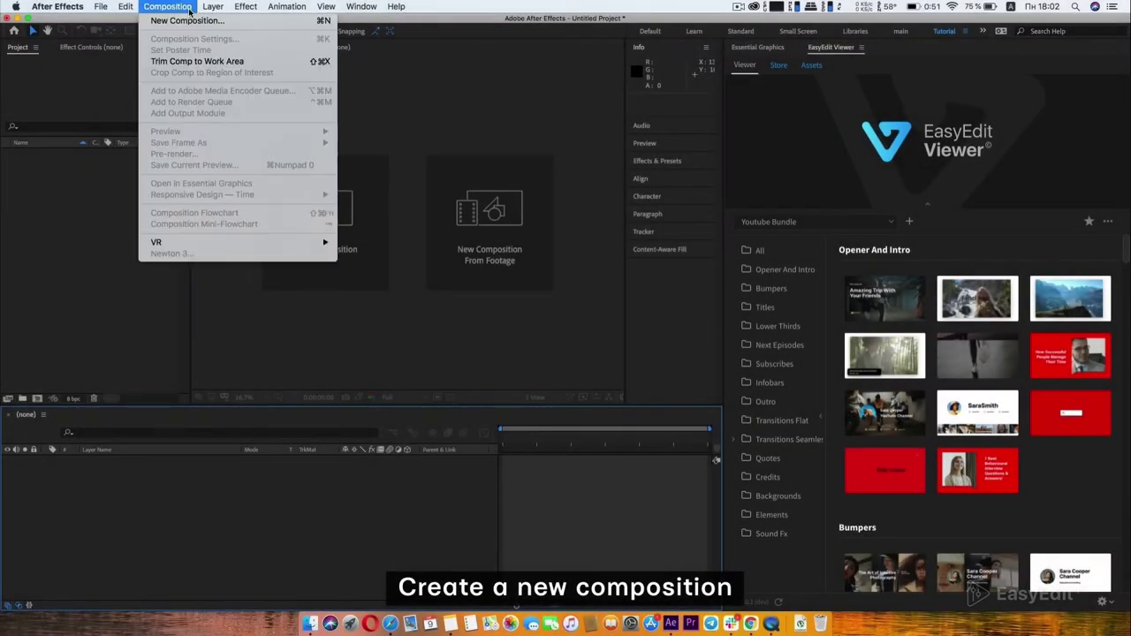
pyautogui.click(189, 23)
# Import the Next_Episode_007 template from Youtube Bundle > Next Episodes into Comp 1.
pyautogui.click(310, 365)
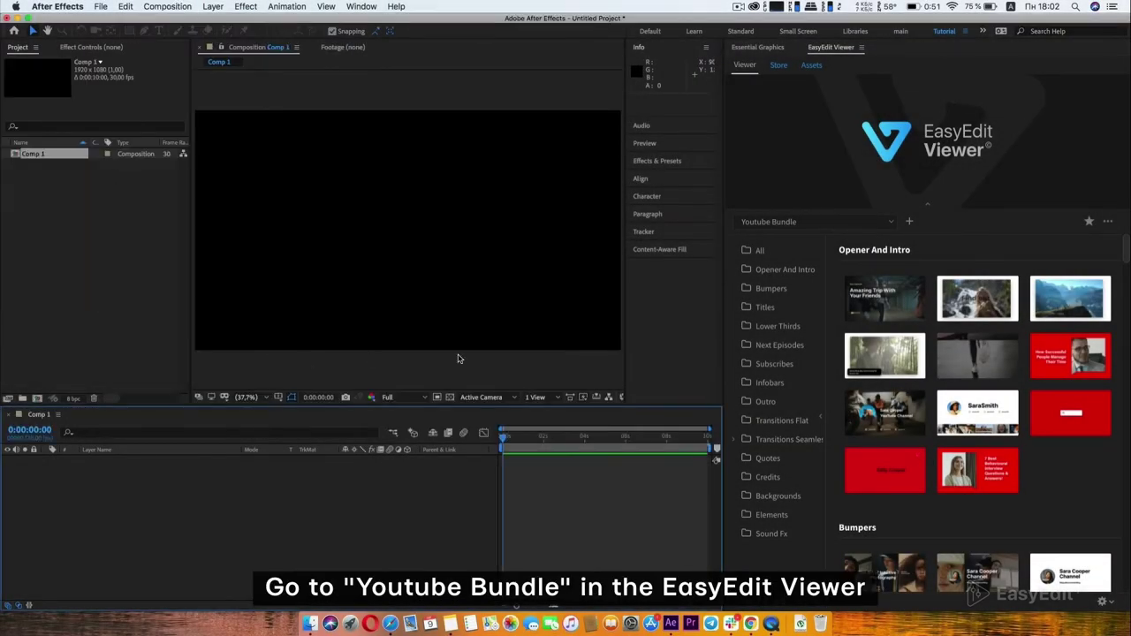
pyautogui.click(800, 344)
pyautogui.scroll(-2, 834, 340)
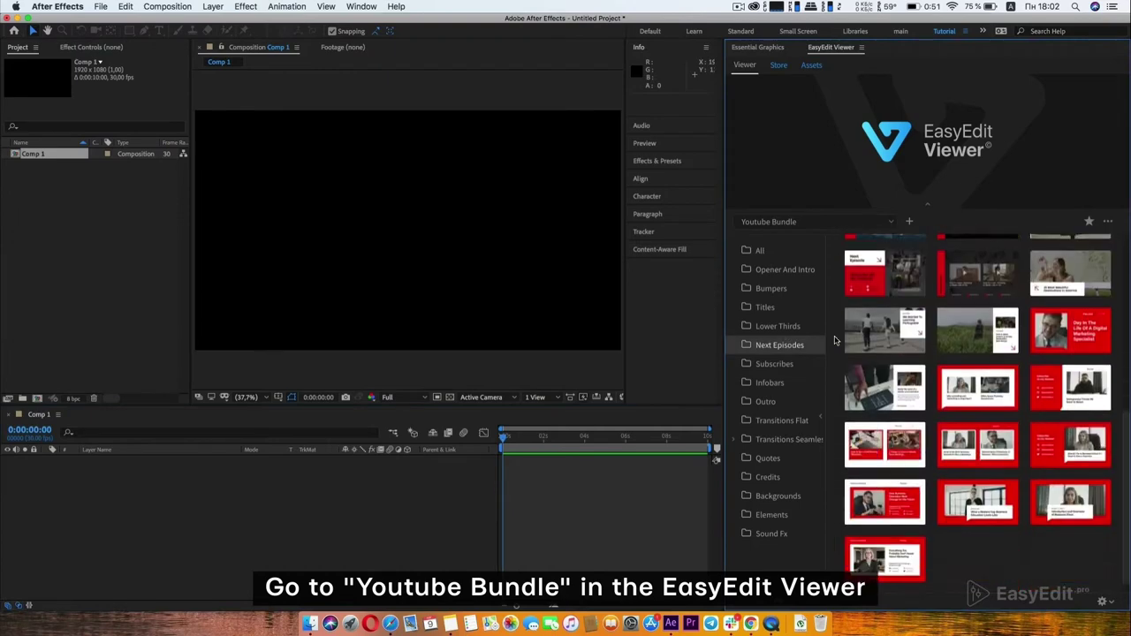
pyautogui.click(874, 316)
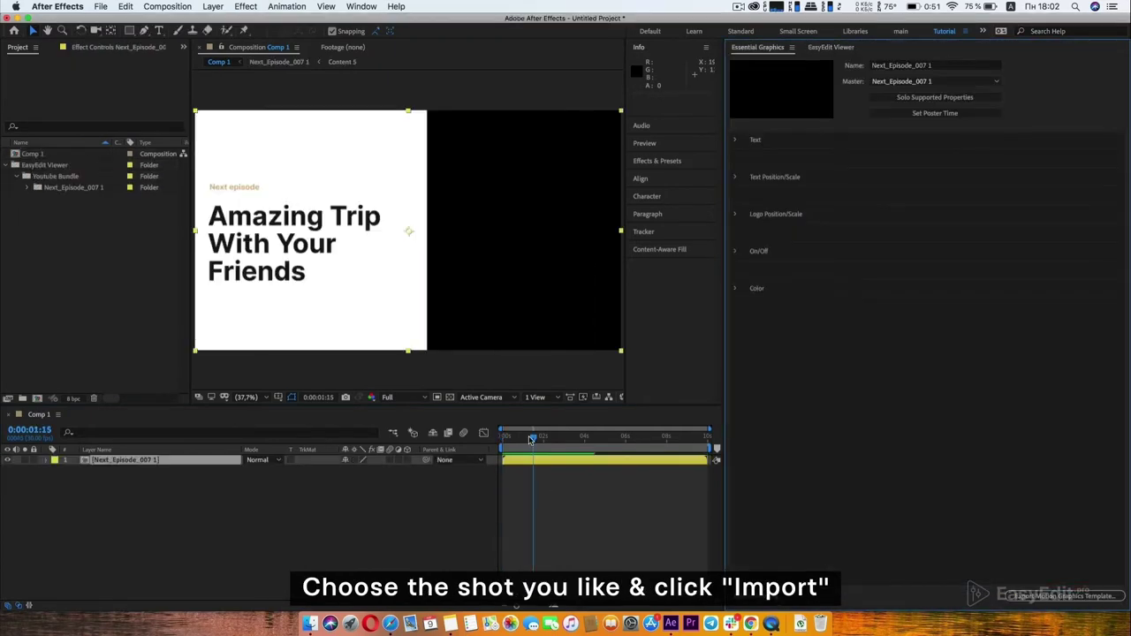
# Preview the template's animation from the start of the timeline.
pyautogui.click(503, 437)
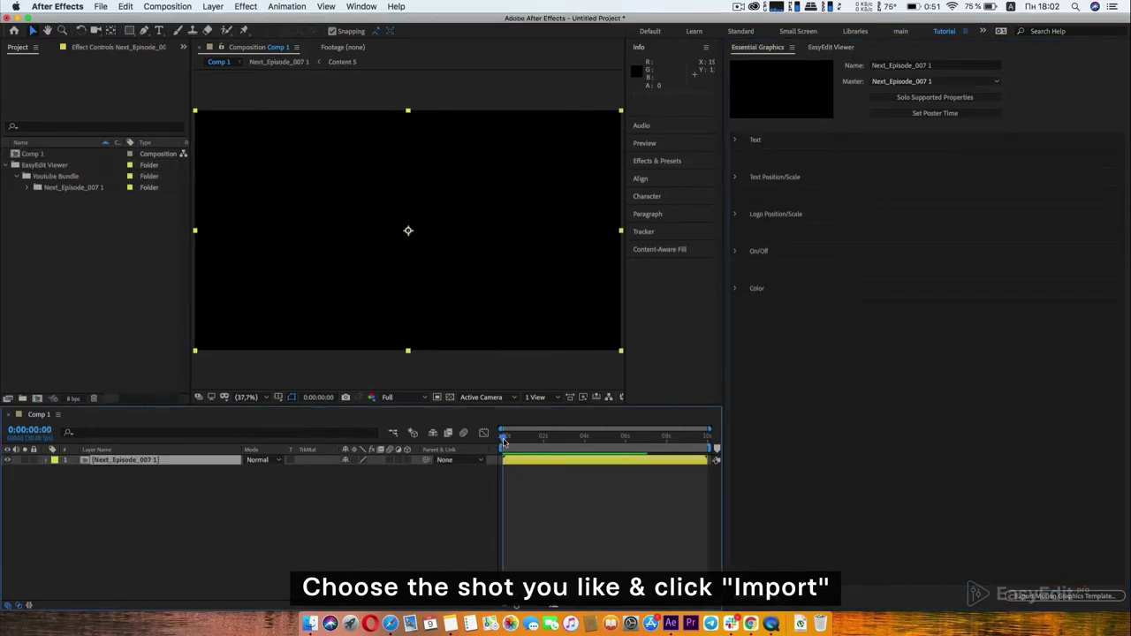
pyautogui.press('space')
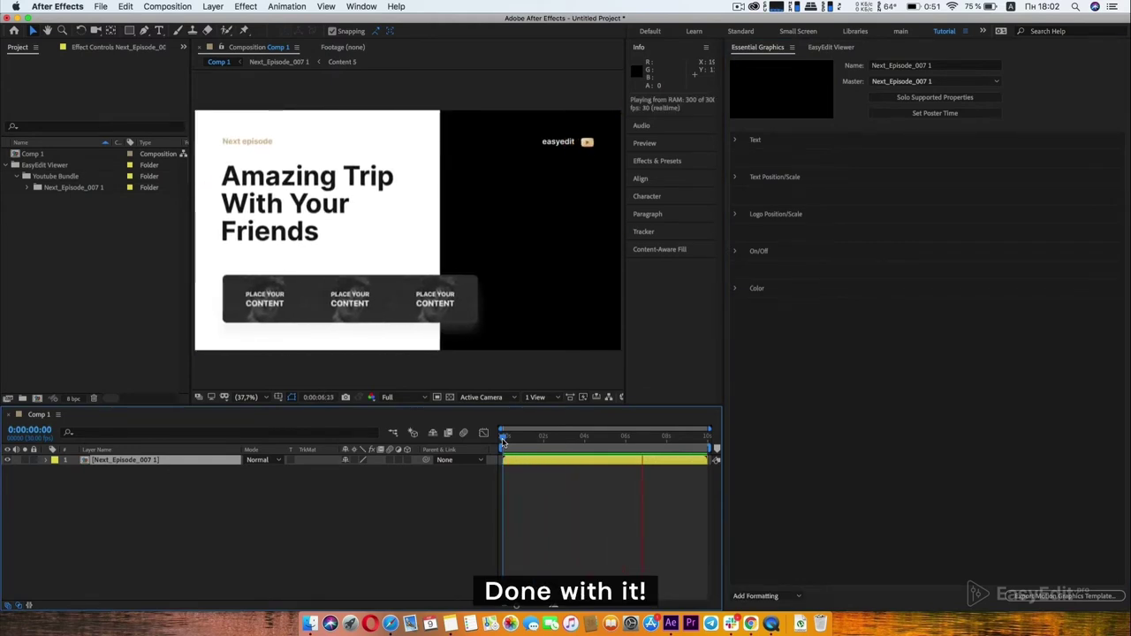
pyautogui.press('space')
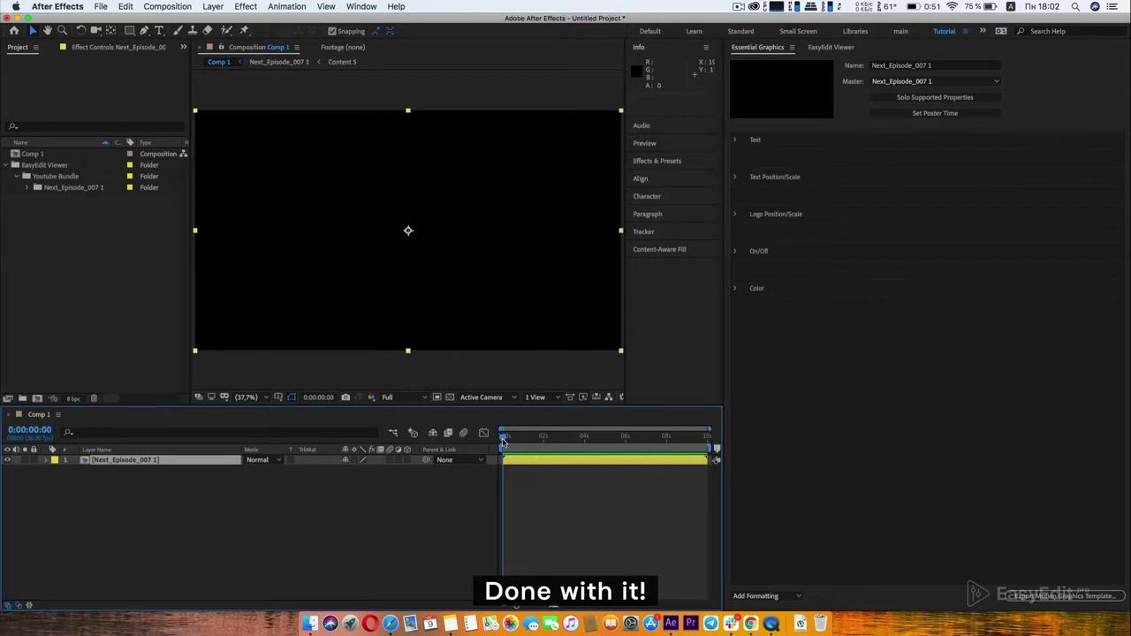
# Import the four media files and place 1.mp4 into Comp 1.
pyautogui.moveTo(611, 192); pyautogui.dragTo(164, 248)
pyautogui.moveTo(31, 154); pyautogui.dragTo(455, 277)
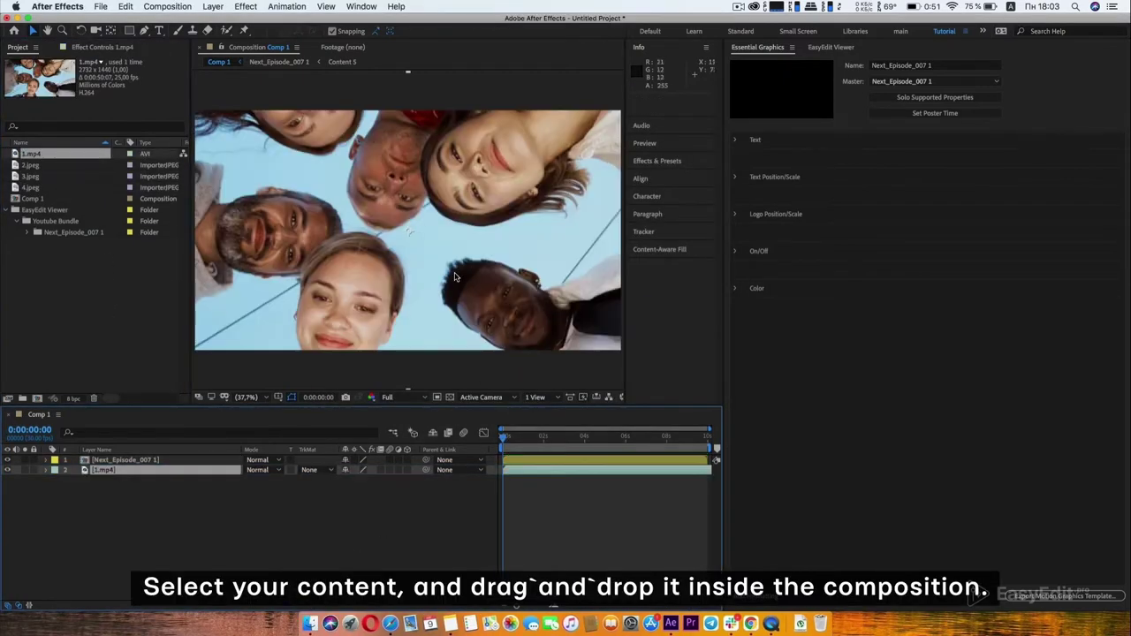
pyautogui.click(47, 470)
pyautogui.click(56, 480)
# Scale 1.mp4 to -80, 80% to mirror it and nudge it right.
pyautogui.click(380, 510)
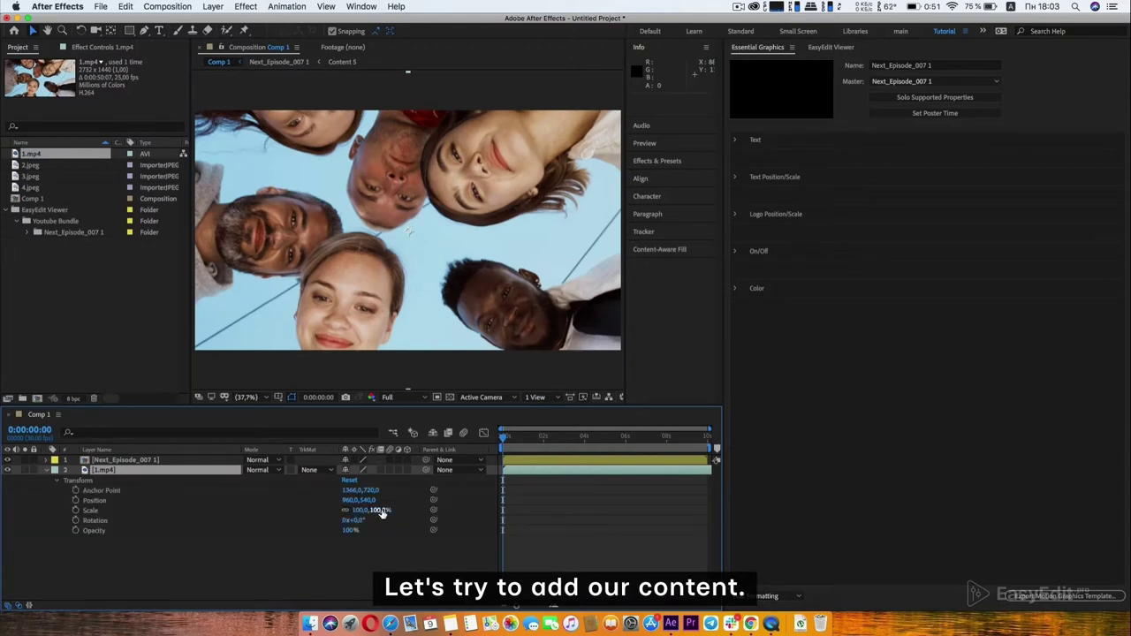
pyautogui.write('85')
pyautogui.press('Return')
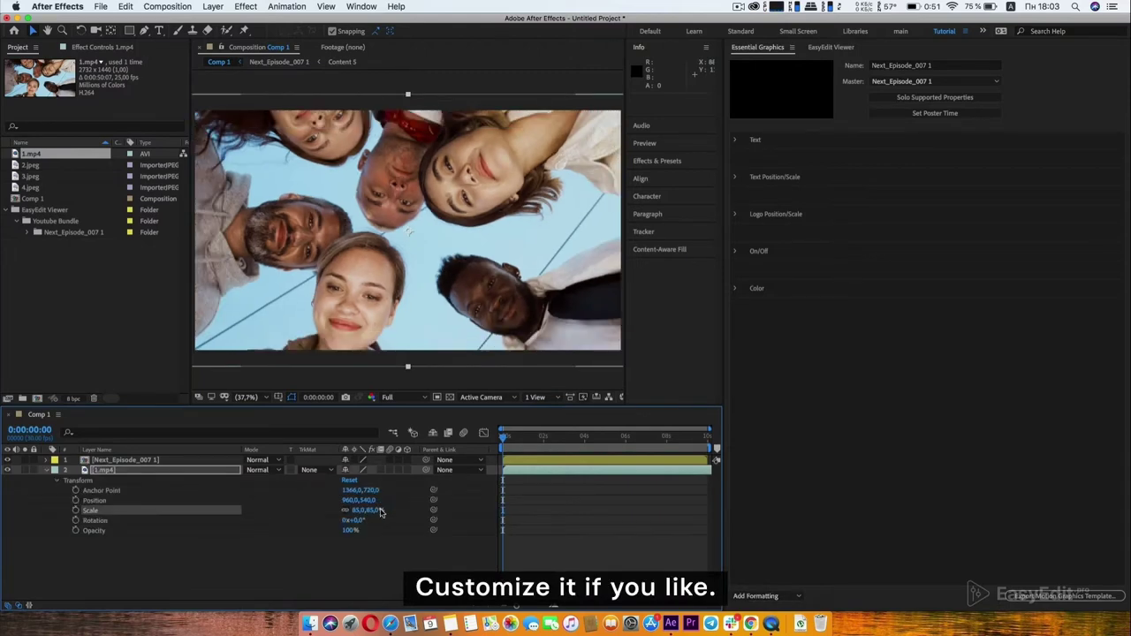
pyautogui.click(374, 511)
pyautogui.write('80')
pyautogui.press('Return')
pyautogui.click(356, 511)
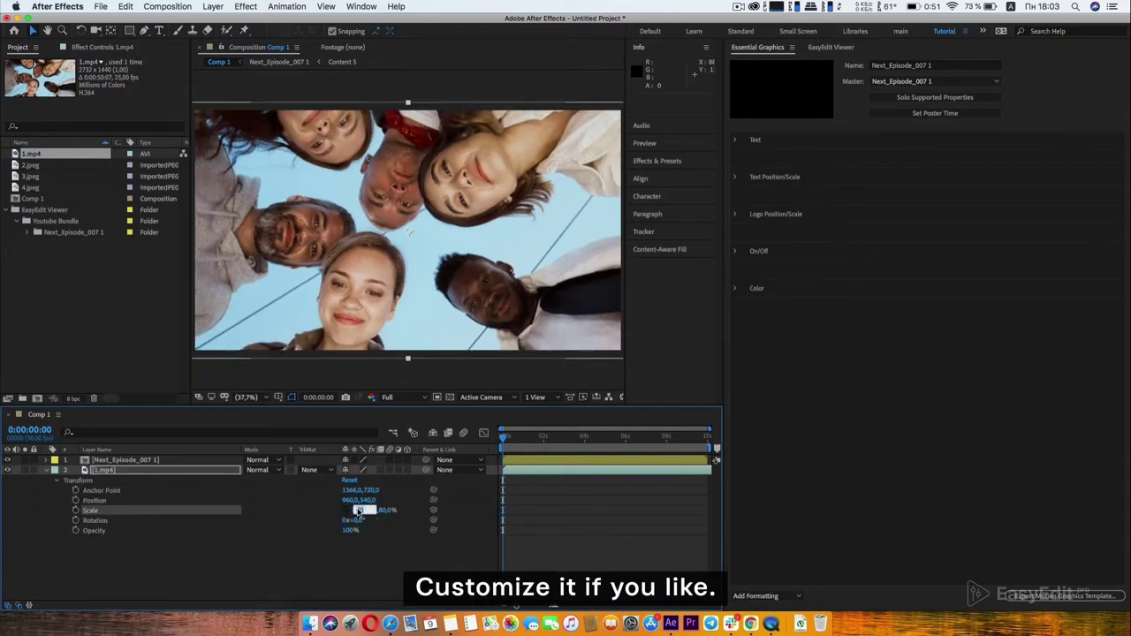
pyautogui.write('-80')
pyautogui.press('Return')
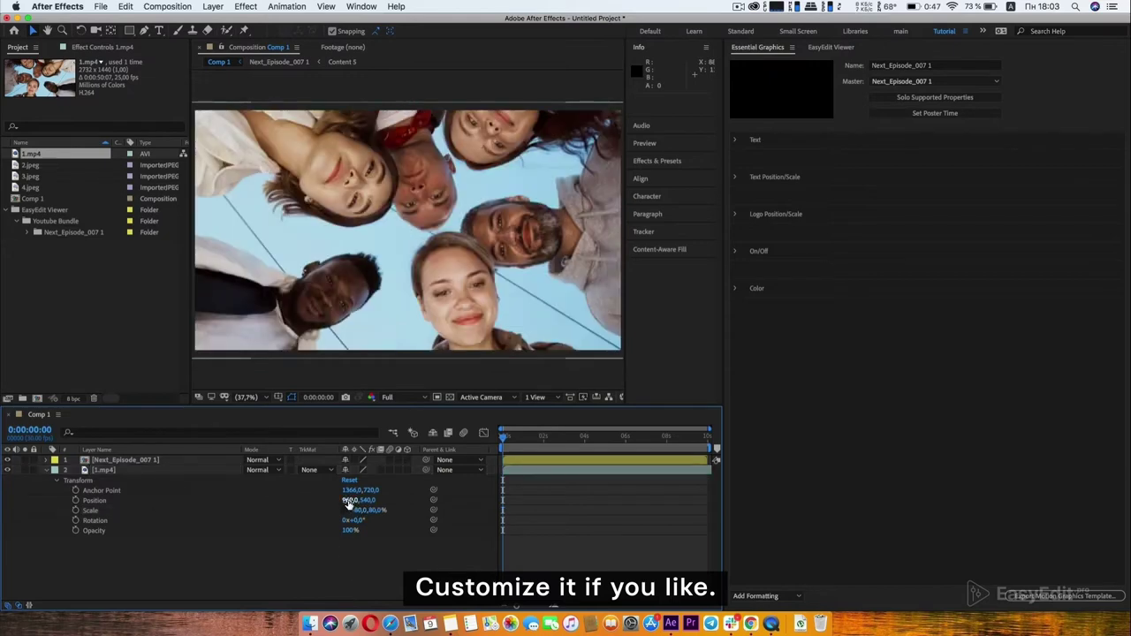
pyautogui.moveTo(350, 501); pyautogui.dragTo(351, 504)
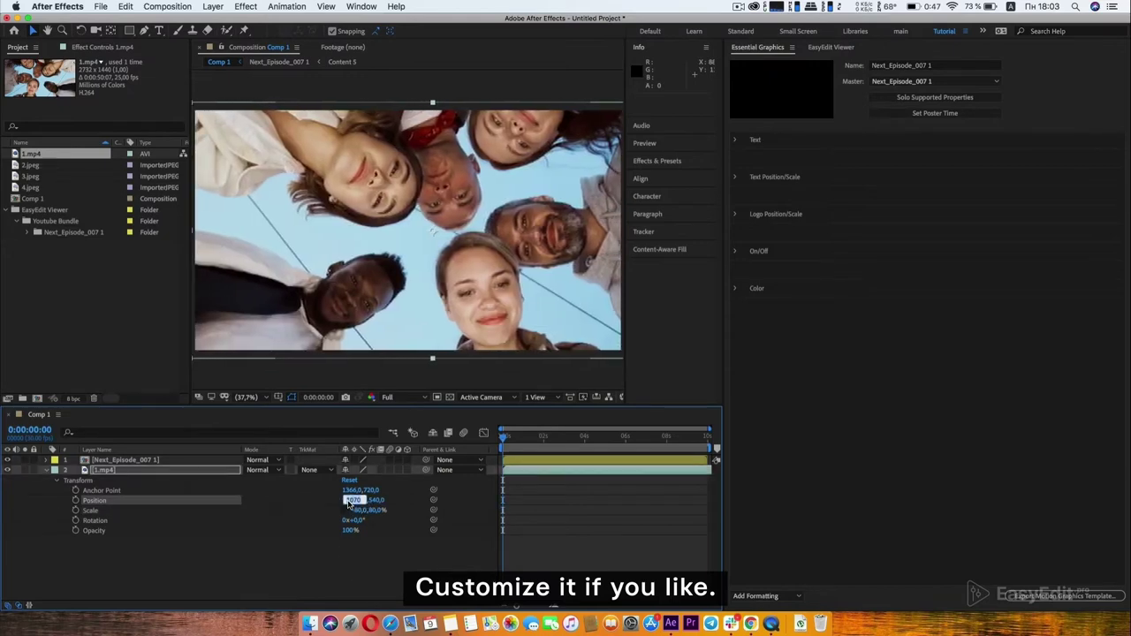
# Open the Next_Episode_007 1 composition at the title card frame in Full resolution.
pyautogui.doubleClick(127, 461)
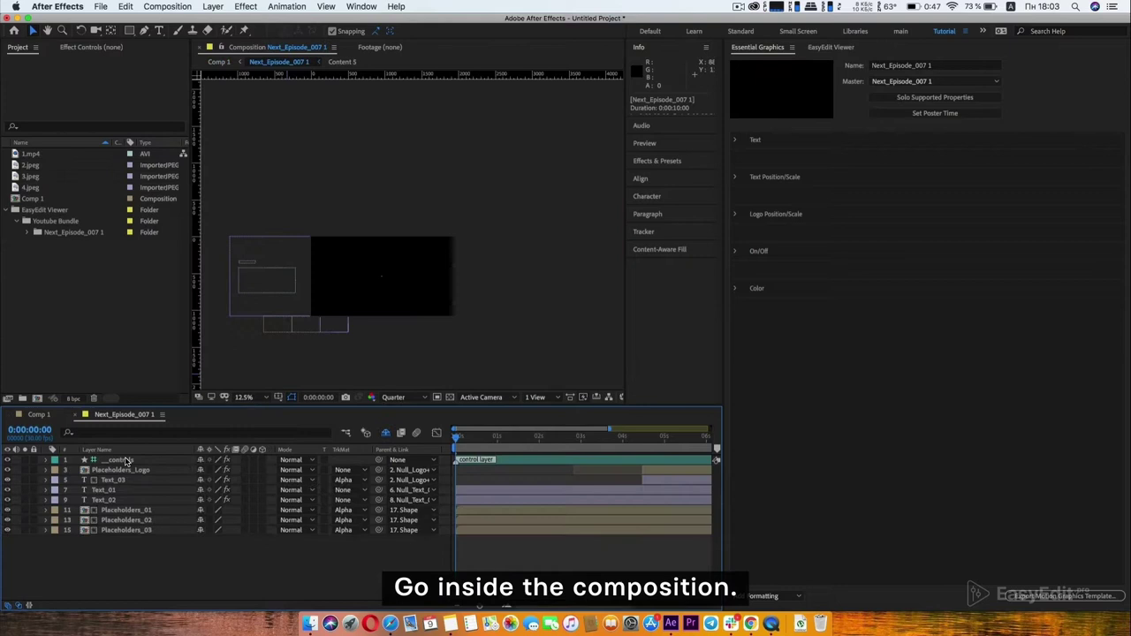
pyautogui.click(642, 436)
pyautogui.scroll(3, 385, 373)
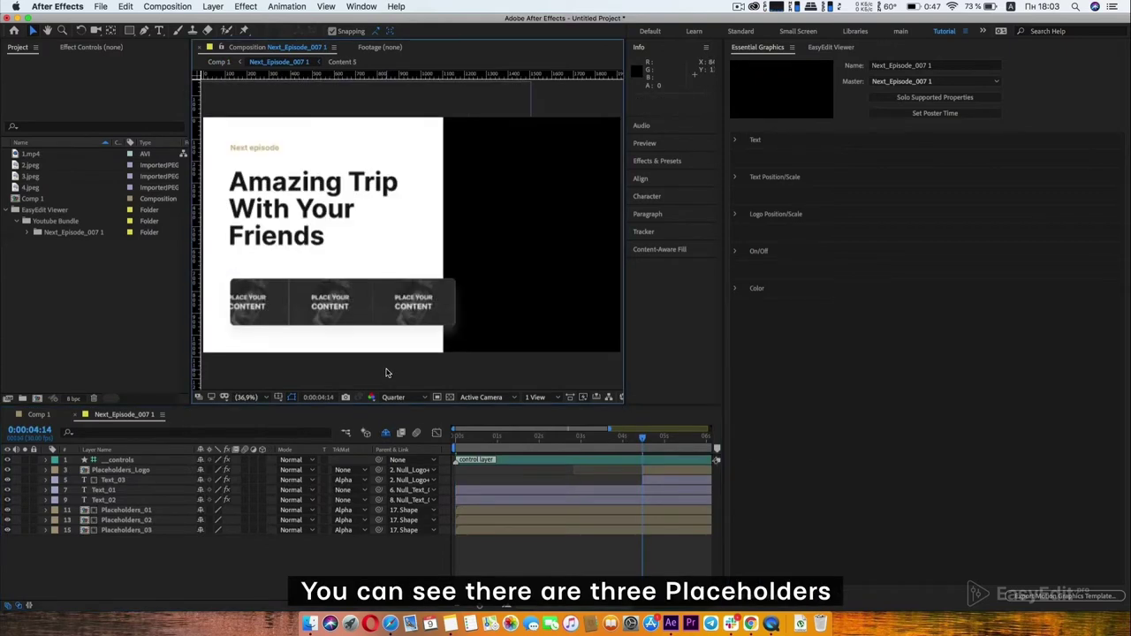
pyautogui.click(393, 397)
pyautogui.click(398, 380)
# Replace the first placeholder with 2.jpeg and resize the beach photo to fit.
pyautogui.click(77, 414)
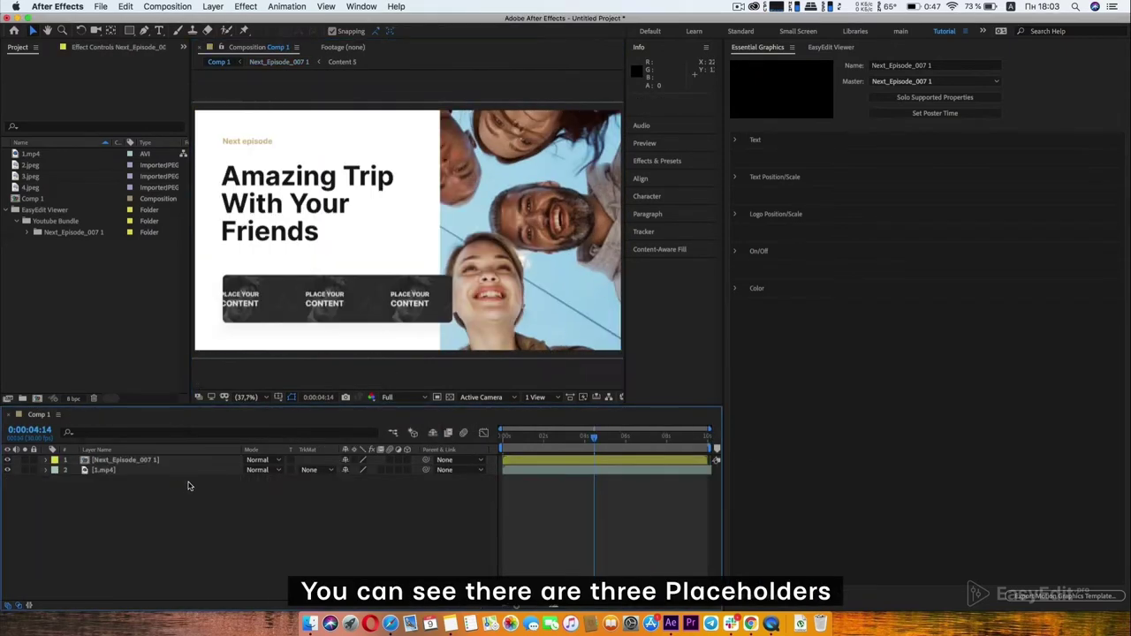
pyautogui.doubleClick(113, 463)
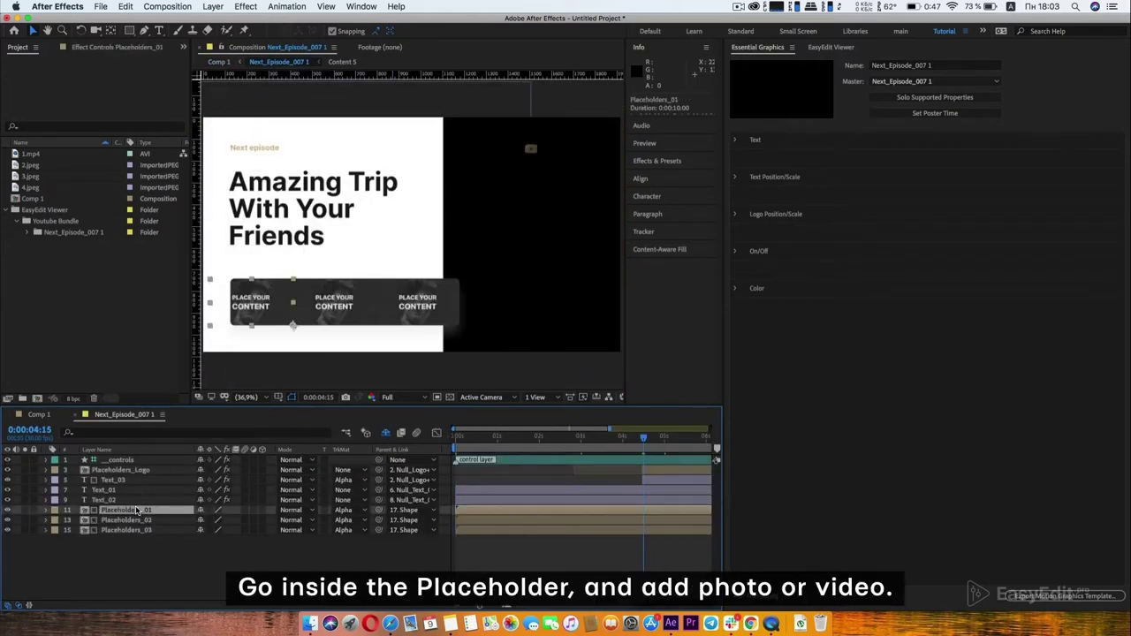
pyautogui.doubleClick(127, 510)
pyautogui.click(31, 165)
pyautogui.click(119, 459)
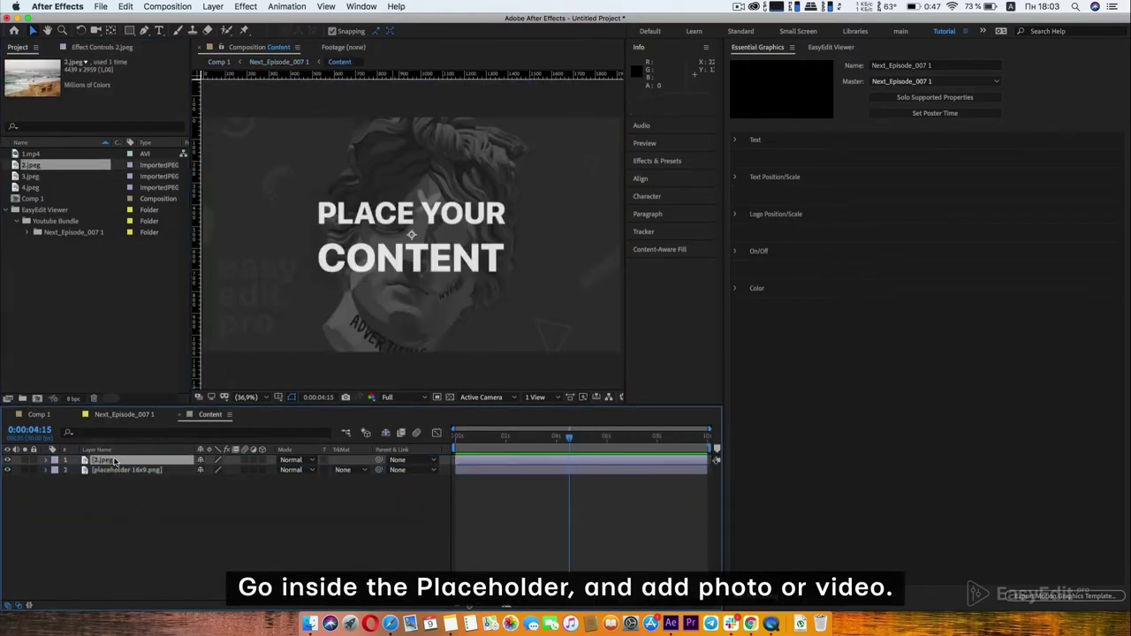
pyautogui.press('super+alt+slash')
pyautogui.click(57, 472)
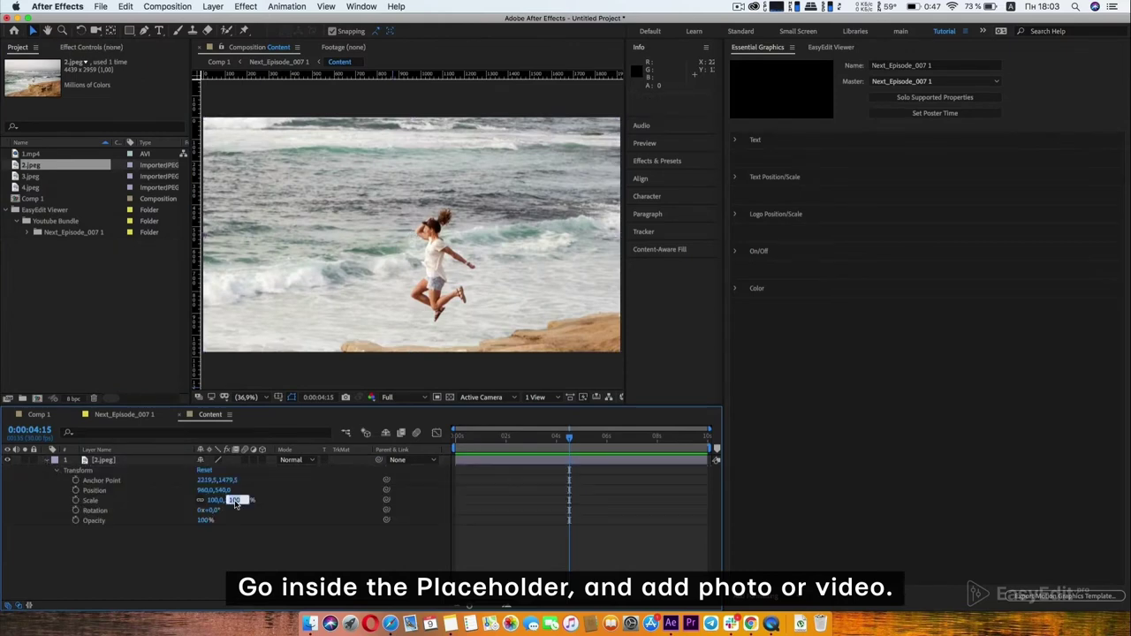
pyautogui.moveTo(234, 502); pyautogui.dragTo(221, 502)
pyautogui.click(47, 461)
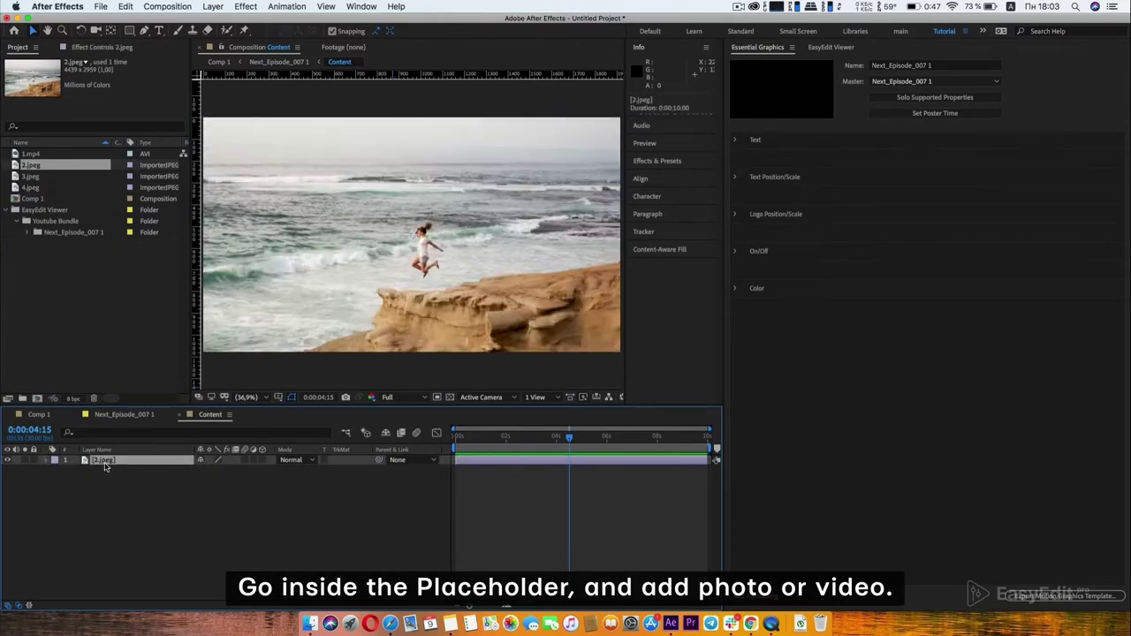
pyautogui.press(',')
pyautogui.moveTo(411, 382); pyautogui.dragTo(412, 362)
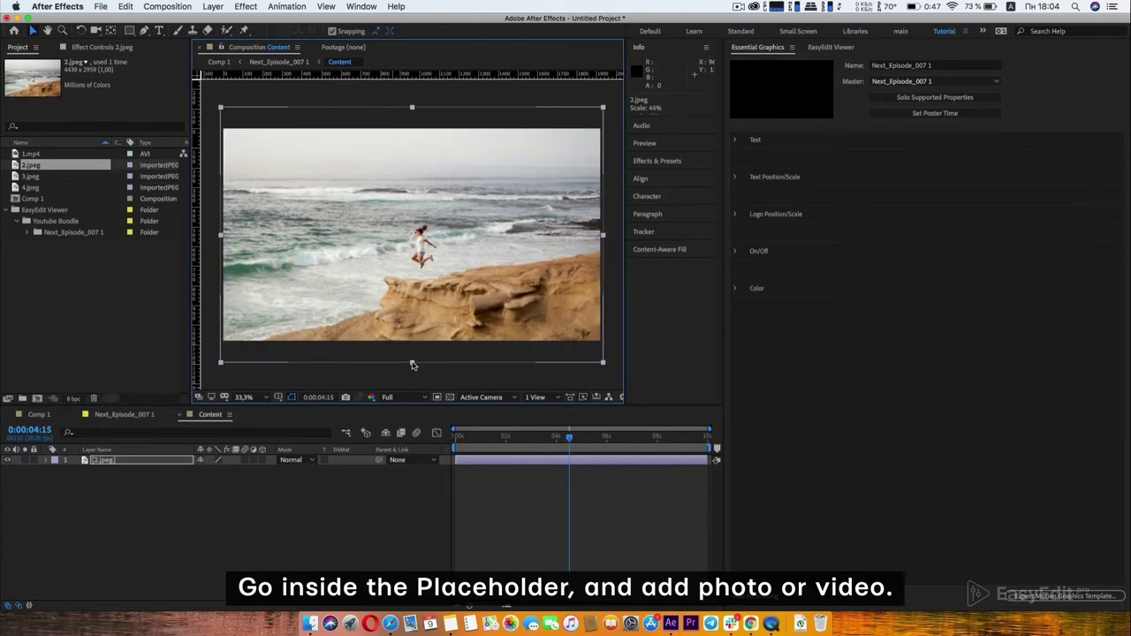
pyautogui.click(138, 414)
# Put 3.jpeg in the second placeholder and resize the dog photo to fit.
pyautogui.doubleClick(132, 517)
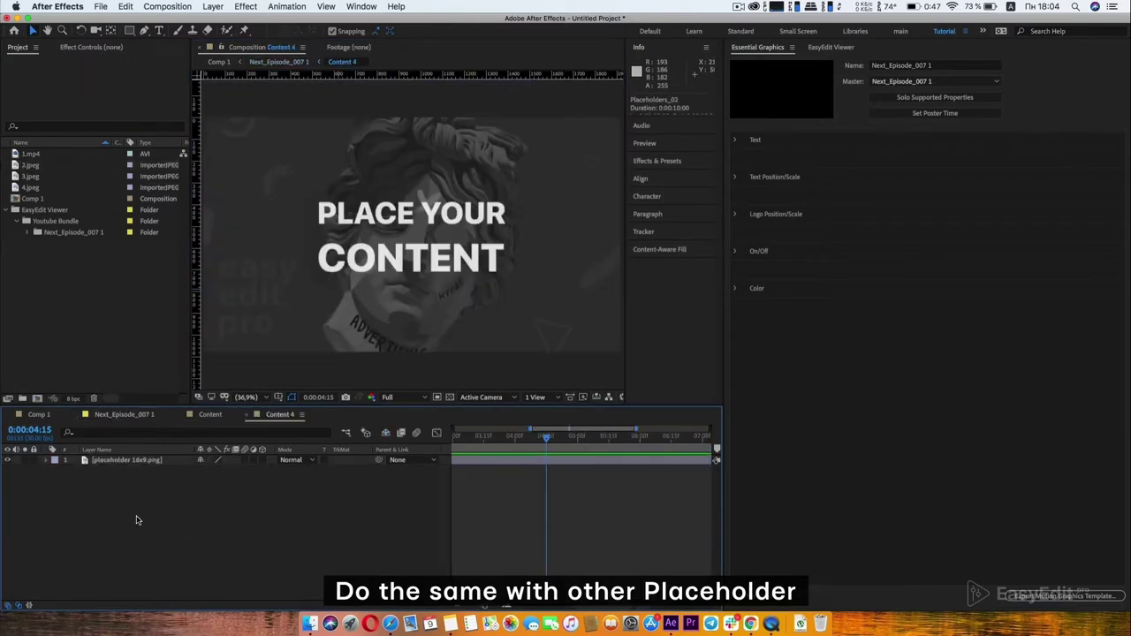
pyautogui.moveTo(31, 176); pyautogui.dragTo(112, 461)
pyautogui.click(112, 460)
pyautogui.moveTo(426, 346); pyautogui.dragTo(419, 272)
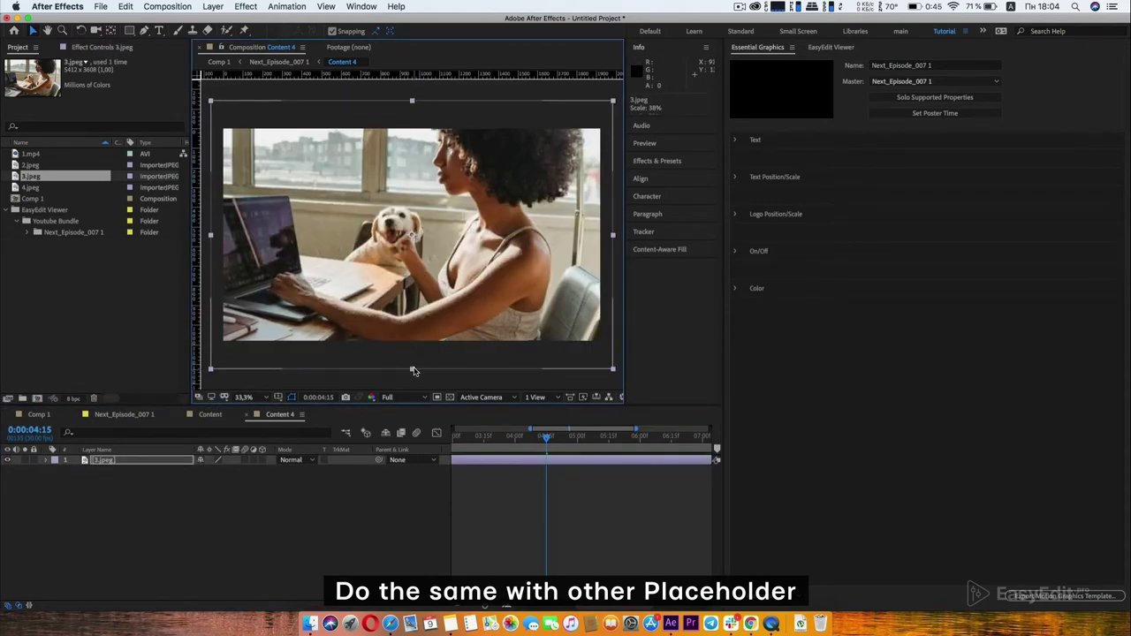
pyautogui.click(124, 414)
# Swap the third placeholder for 4.jpeg, fit the sofa photo, and return to Comp 1.
pyautogui.doubleClick(130, 531)
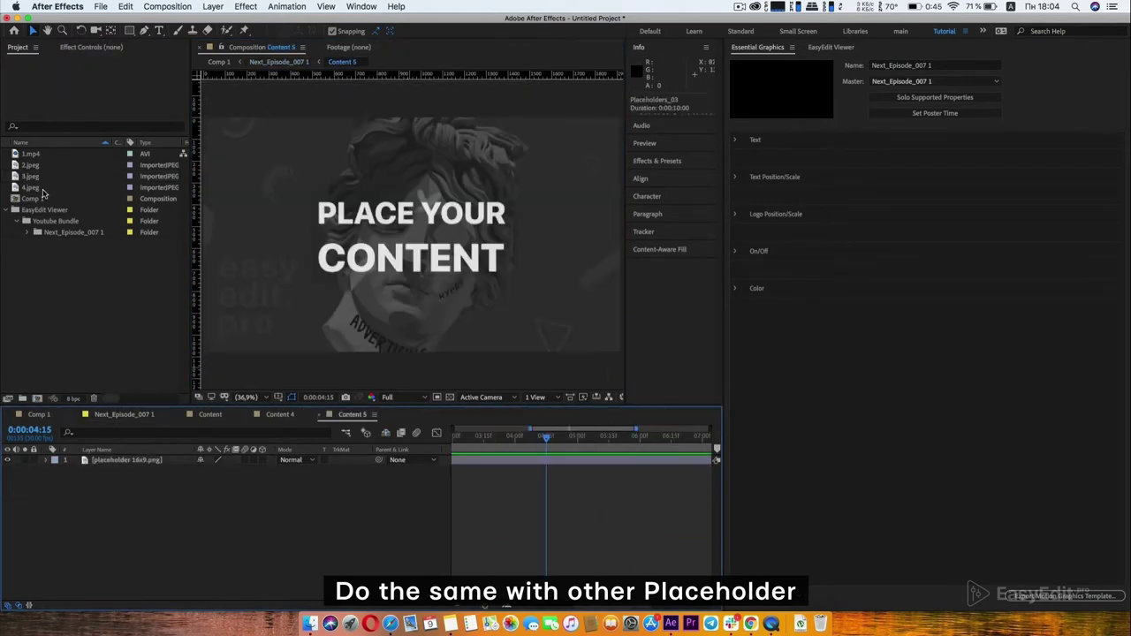
pyautogui.moveTo(35, 187); pyautogui.dragTo(141, 460)
pyautogui.click(148, 470)
pyautogui.press('Delete')
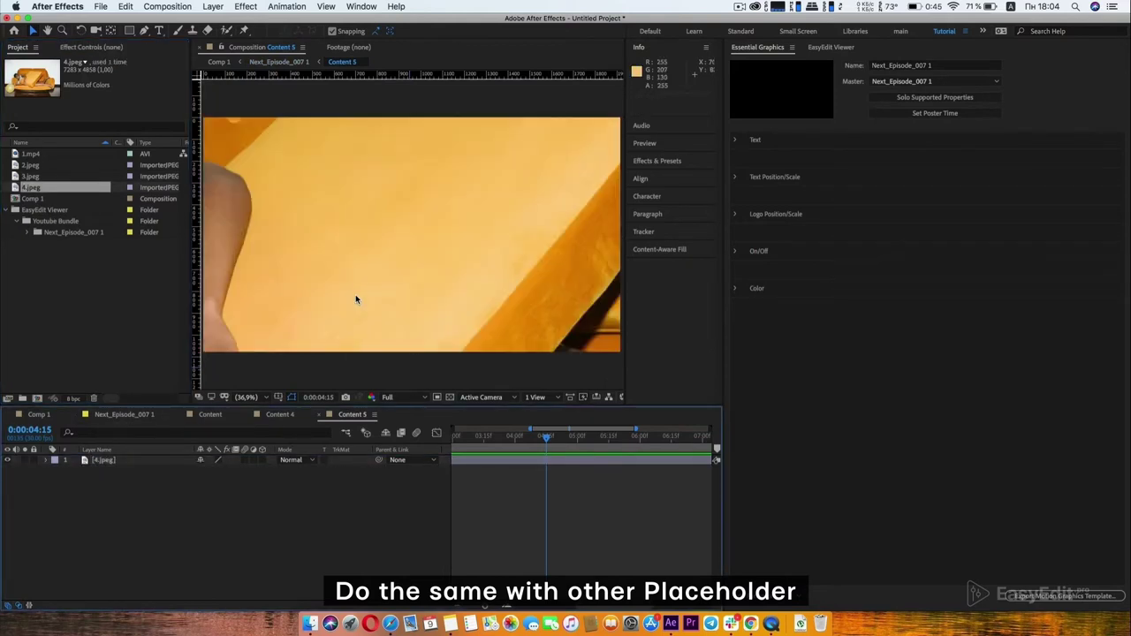
pyautogui.scroll(-5, 358, 300)
pyautogui.moveTo(412, 357); pyautogui.dragTo(417, 270)
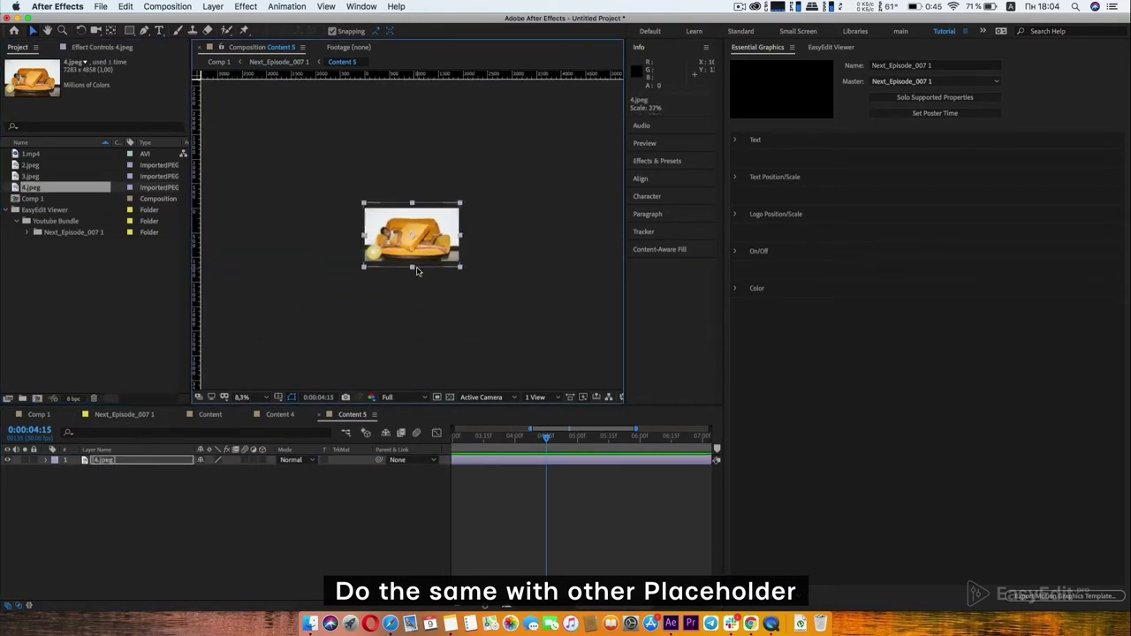
pyautogui.scroll(5, 433, 294)
pyautogui.click(124, 414)
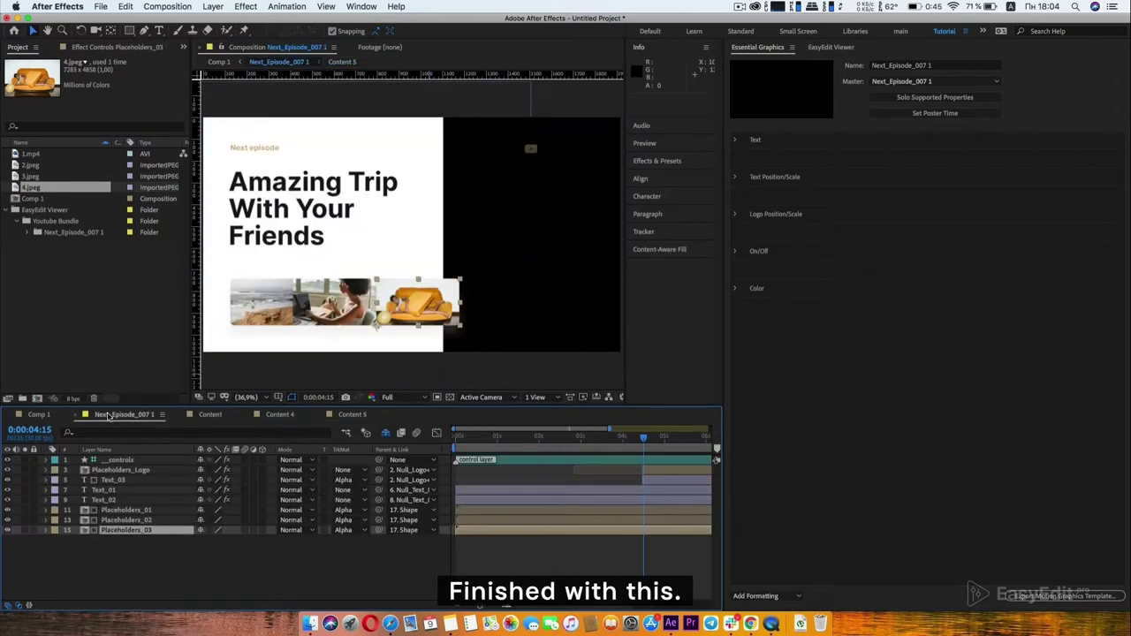
pyautogui.click(39, 415)
# Set Text_02 to 'Make your videos better with Easyedit studio', broken before 'better' and 'Easyedit'.
pyautogui.click(237, 511)
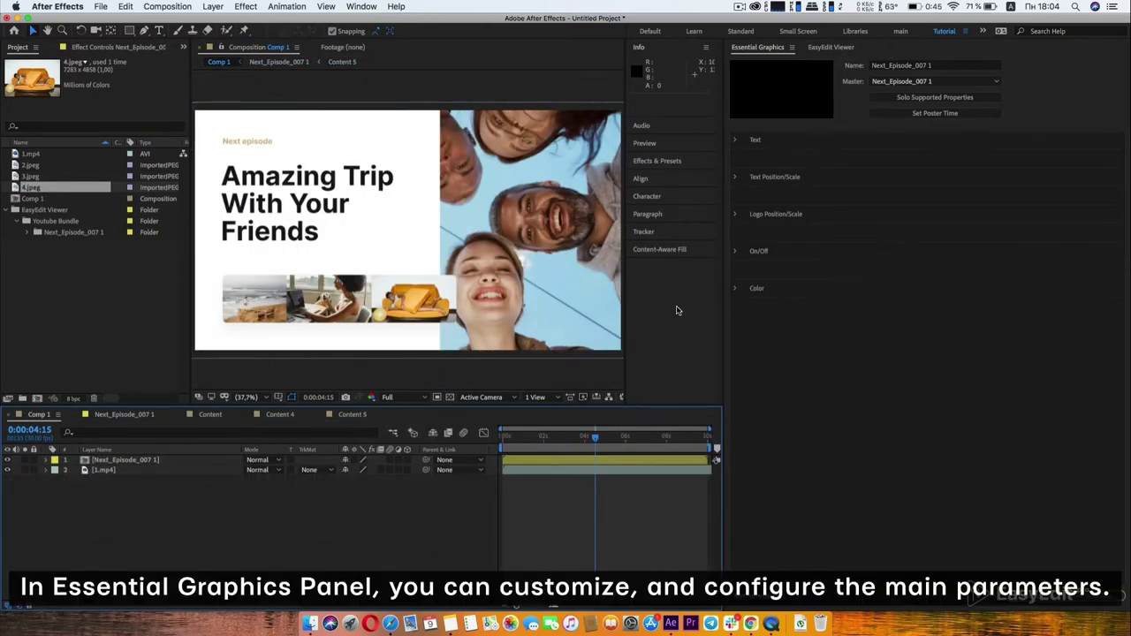
pyautogui.click(735, 140)
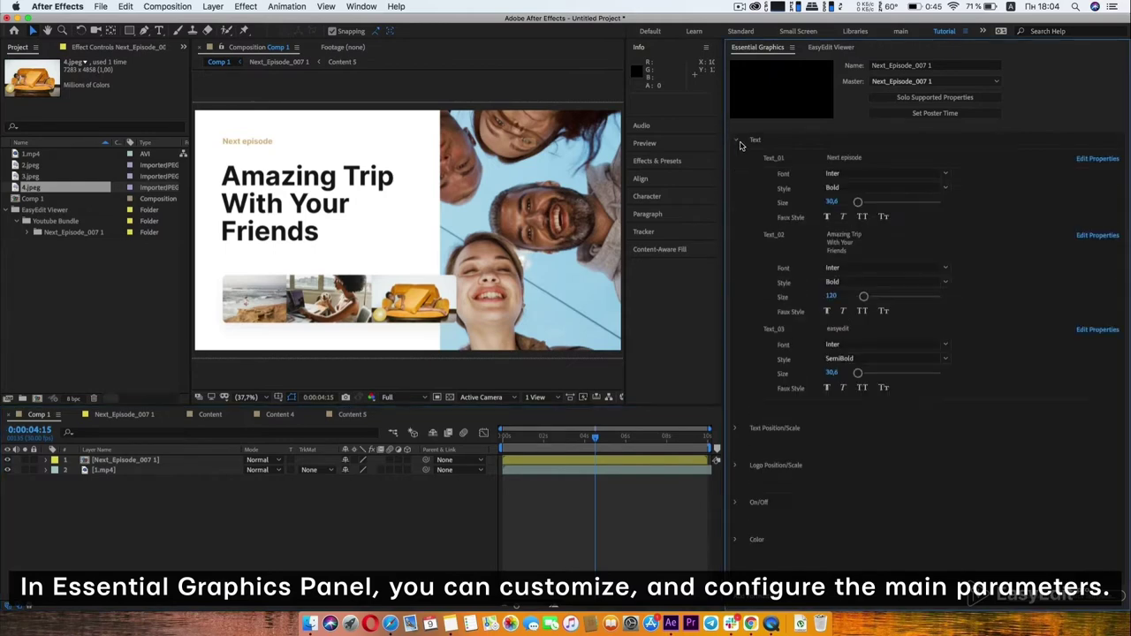
pyautogui.click(869, 251)
pyautogui.hotkey('ctrl', 'a')
pyautogui.write('Make your videos better with Easyedit studio')
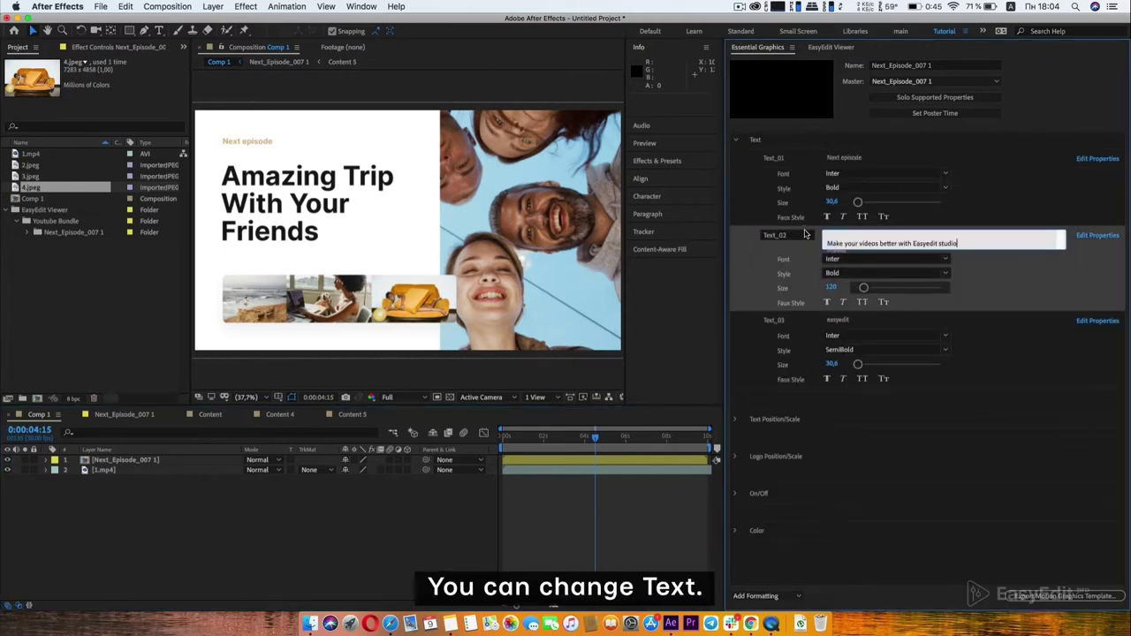
pyautogui.press('Return')
pyautogui.click(879, 235)
pyautogui.press('Return')
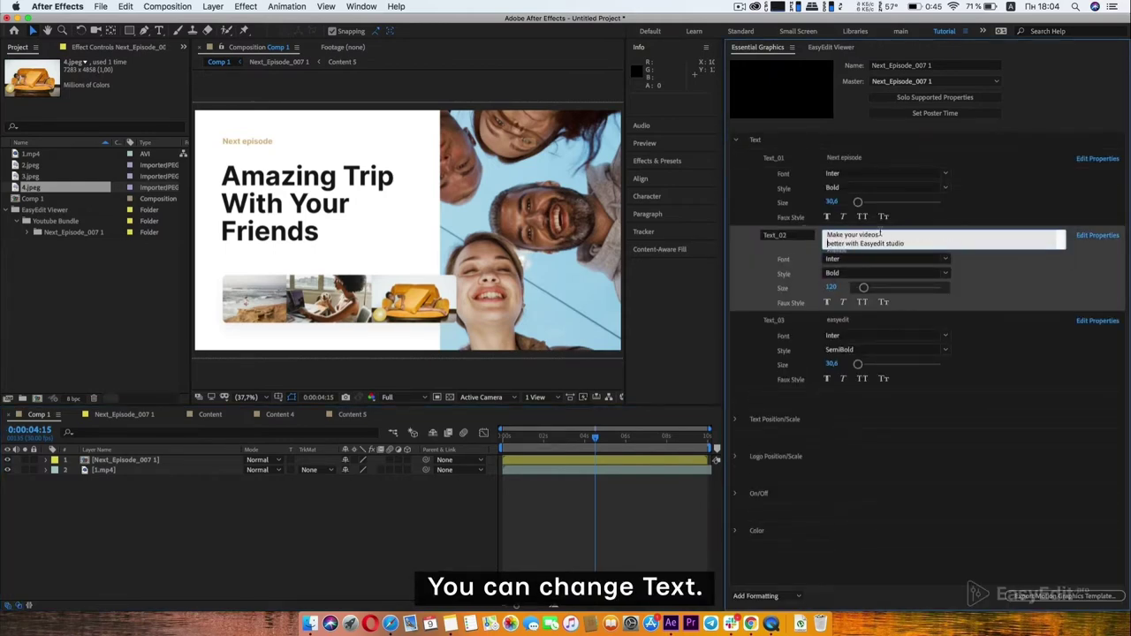
pyautogui.click(860, 243)
pyautogui.press('Return')
pyautogui.click(742, 167)
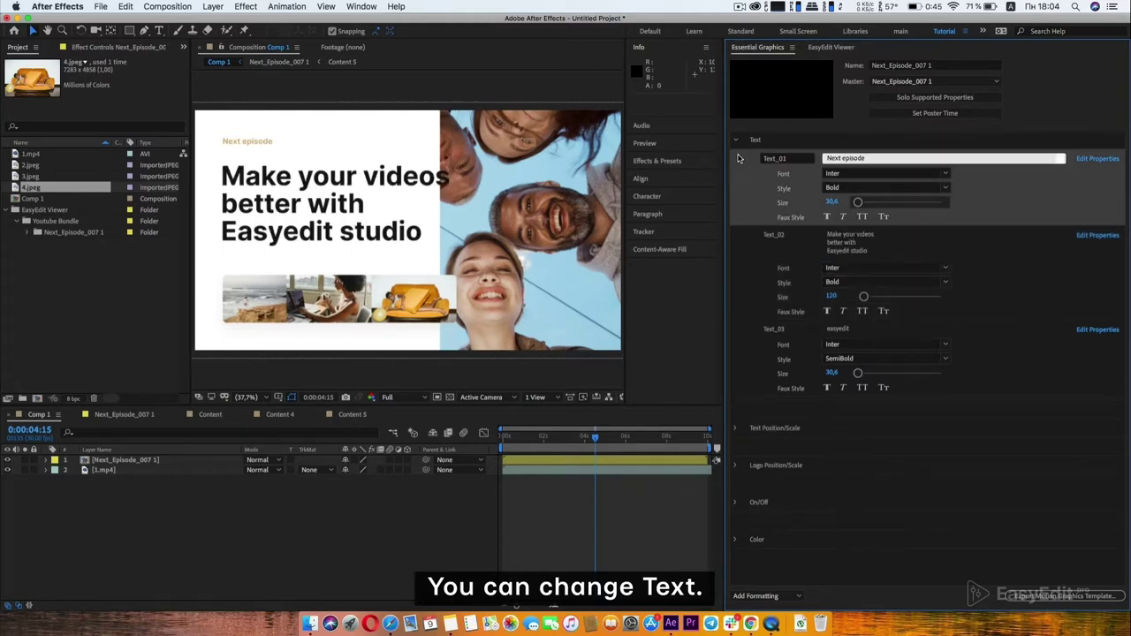
# Bring up the headline's position and scale settings to edit its Scale Text_02 value.
pyautogui.click(735, 139)
pyautogui.click(735, 177)
pyautogui.click(831, 251)
# Set Scale Text_02 to 85 and nudge the headline's Y position slightly.
pyautogui.write('85')
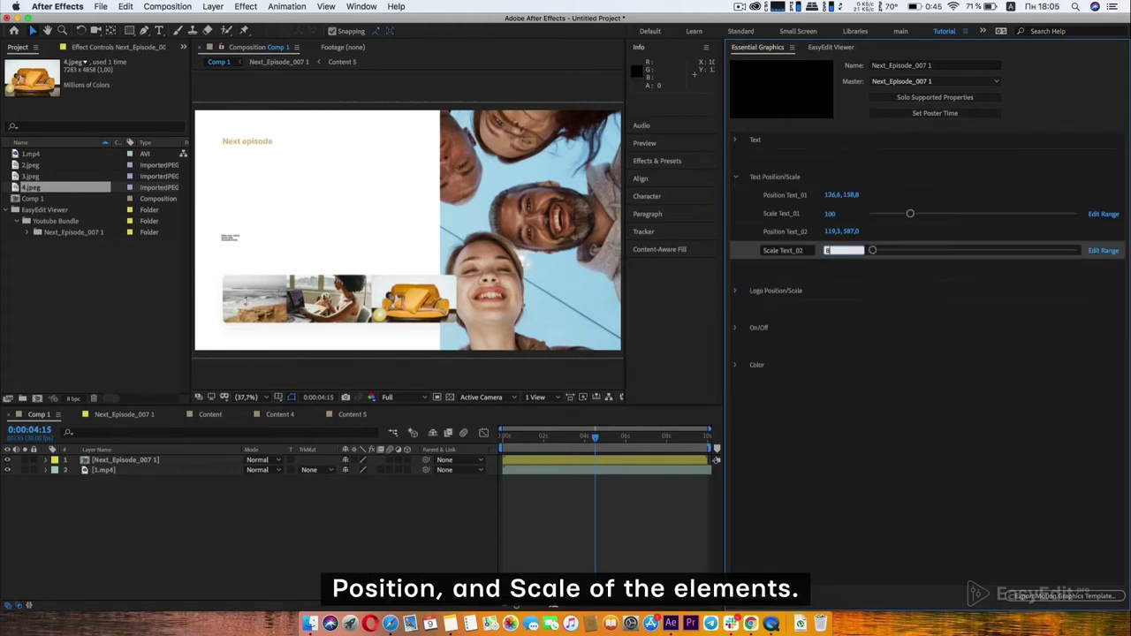
pyautogui.click(847, 231)
pyautogui.hotkey('shift', 'Up')
pyautogui.hotkey('shift', 'Up')
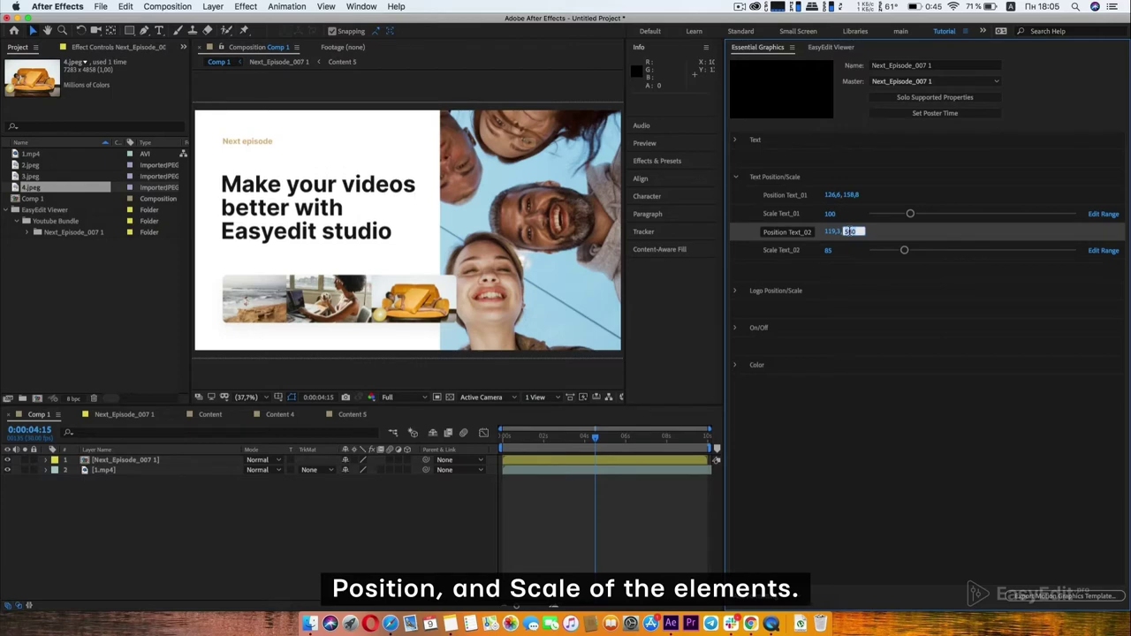
pyautogui.press('Return')
pyautogui.click(735, 177)
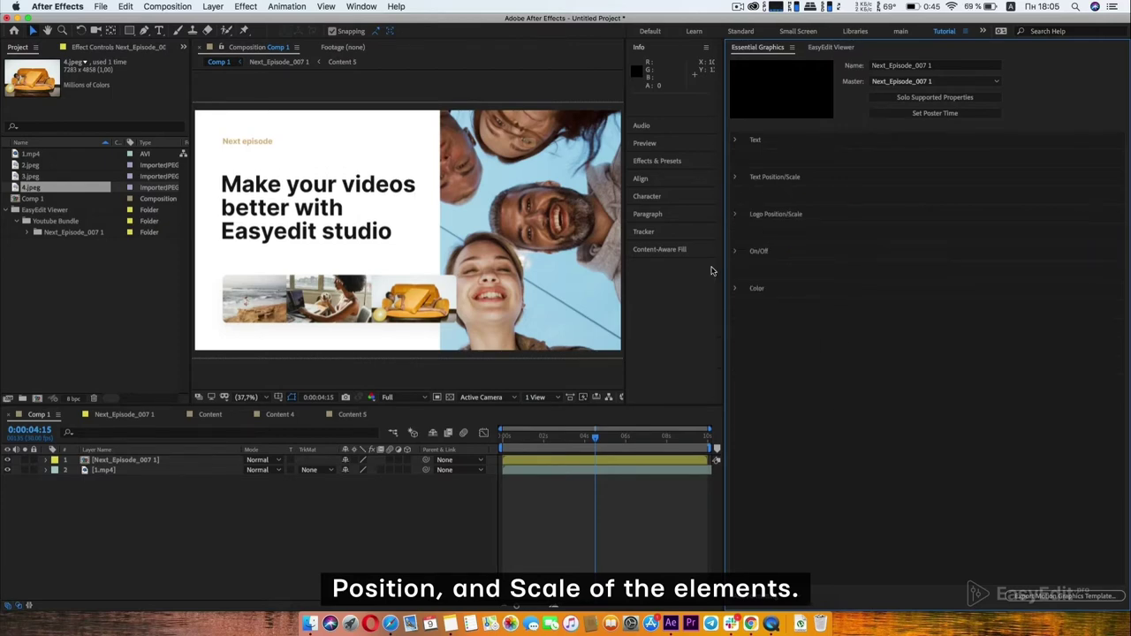
# Try changing the logo's position to 80, then revert it.
pyautogui.click(647, 437)
pyautogui.click(735, 214)
pyautogui.click(835, 233)
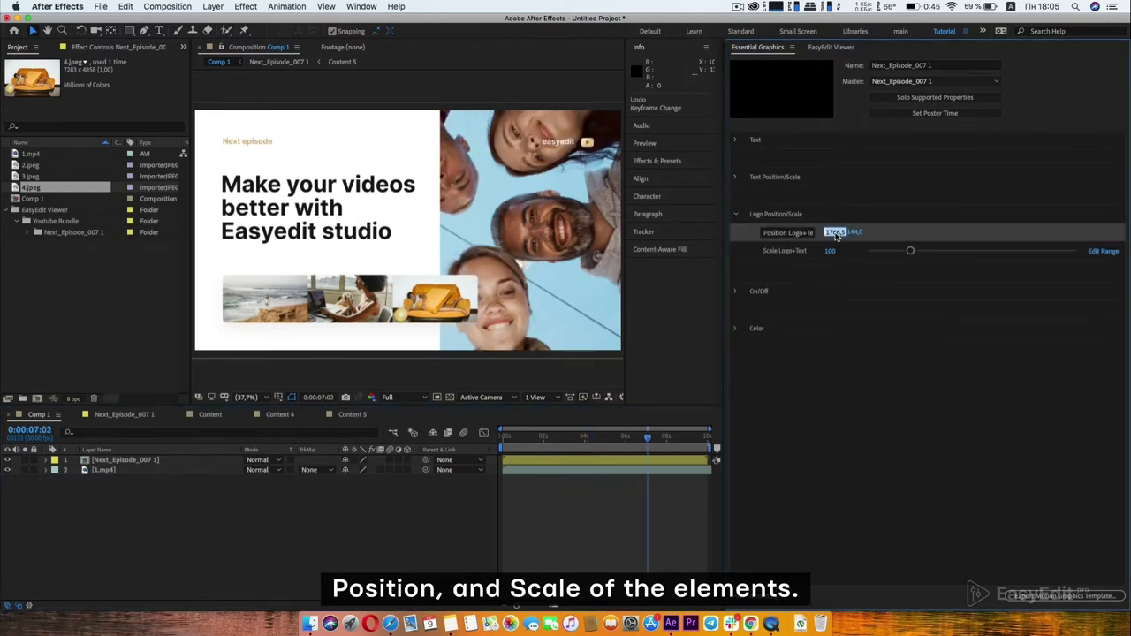
pyautogui.press('Tab')
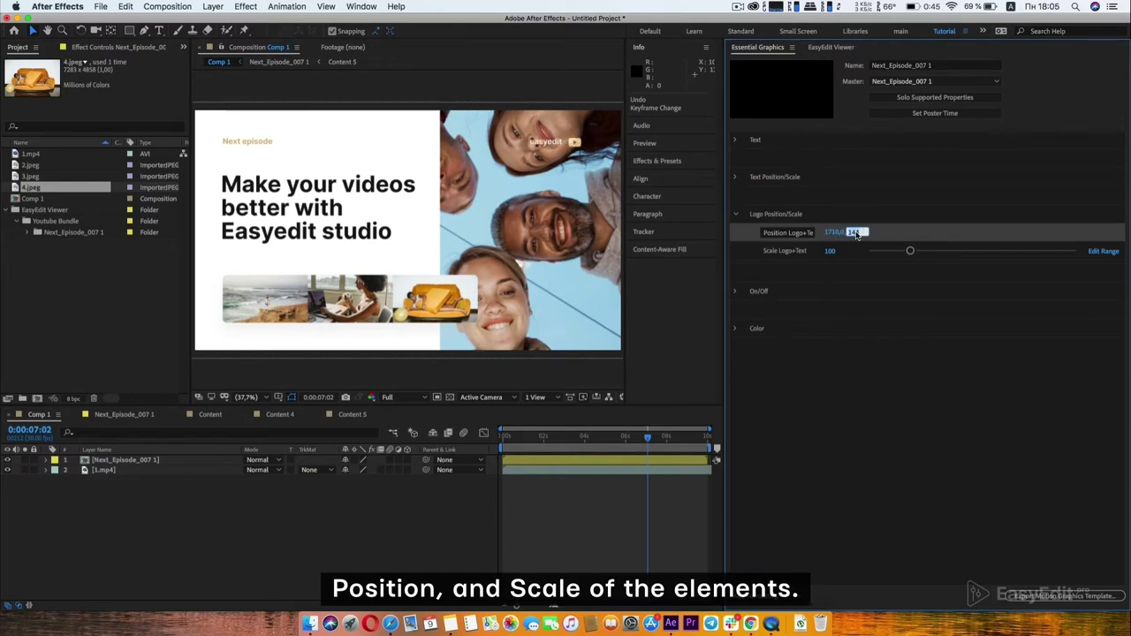
pyautogui.write('80')
pyautogui.press('Return')
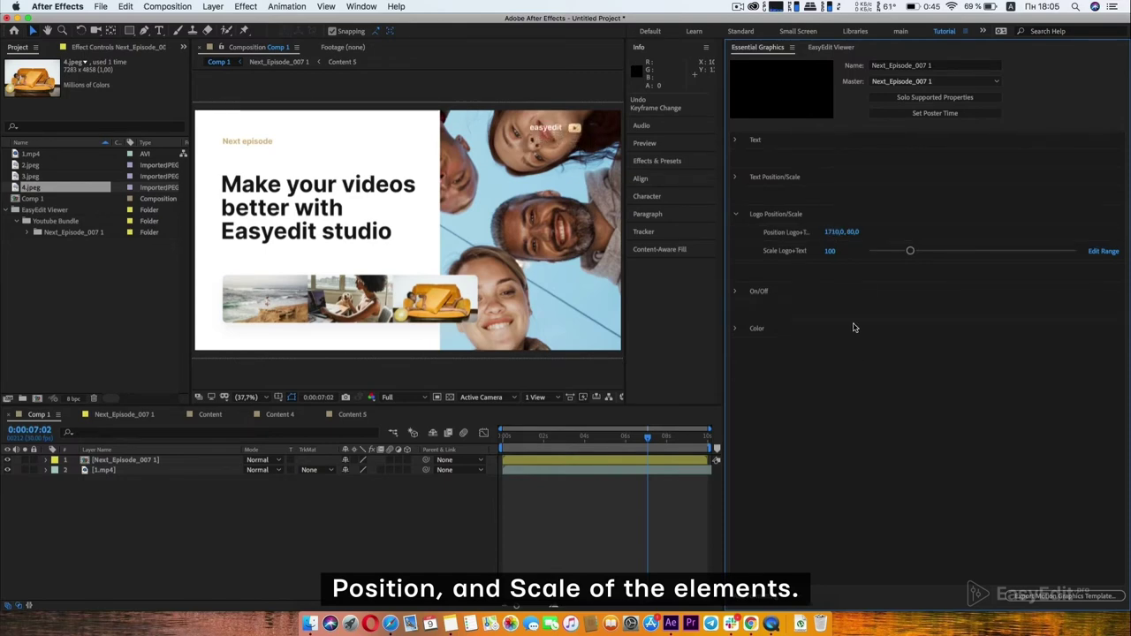
pyautogui.press('j')
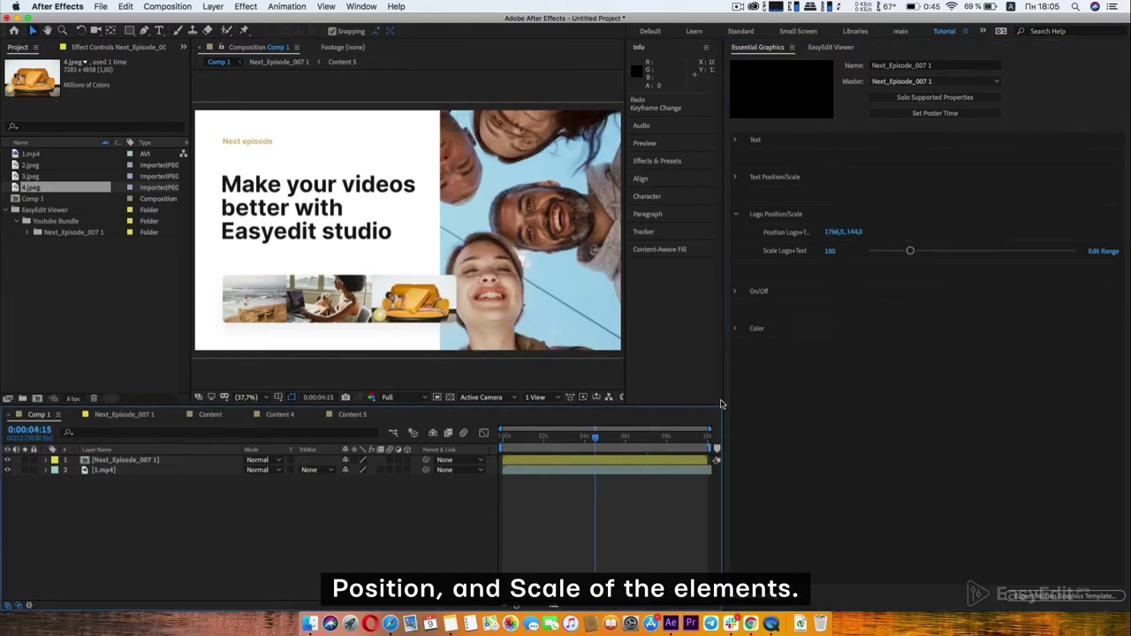
# Enlarge the easyedit logo to Scale Logo+Text 105.
pyautogui.click(666, 437)
pyautogui.press('j')
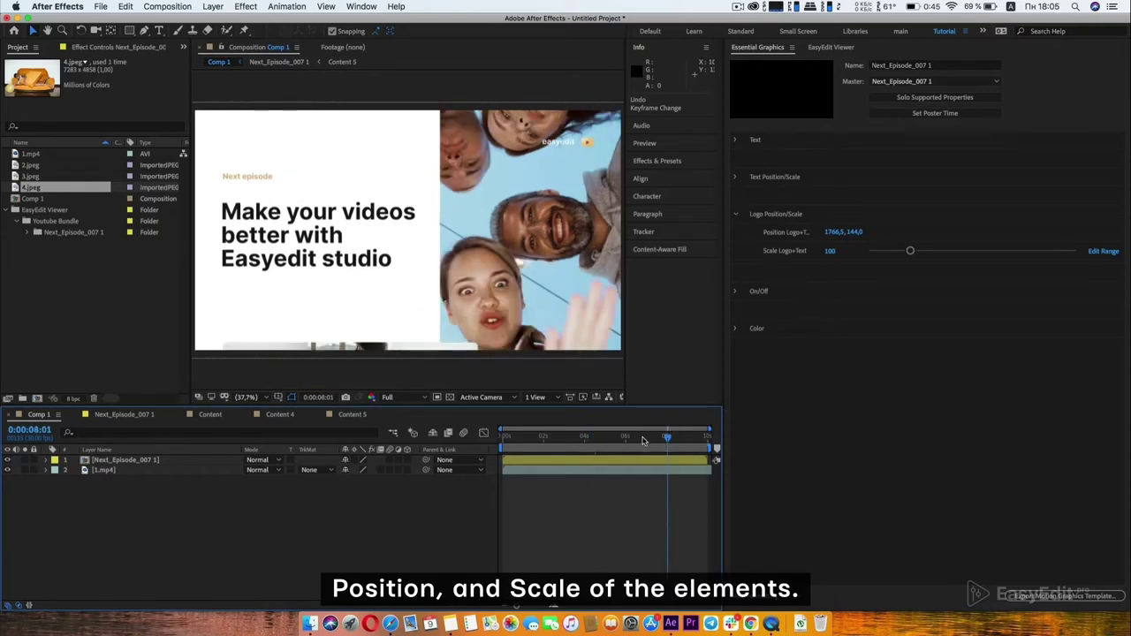
pyautogui.moveTo(910, 251); pyautogui.dragTo(943, 252)
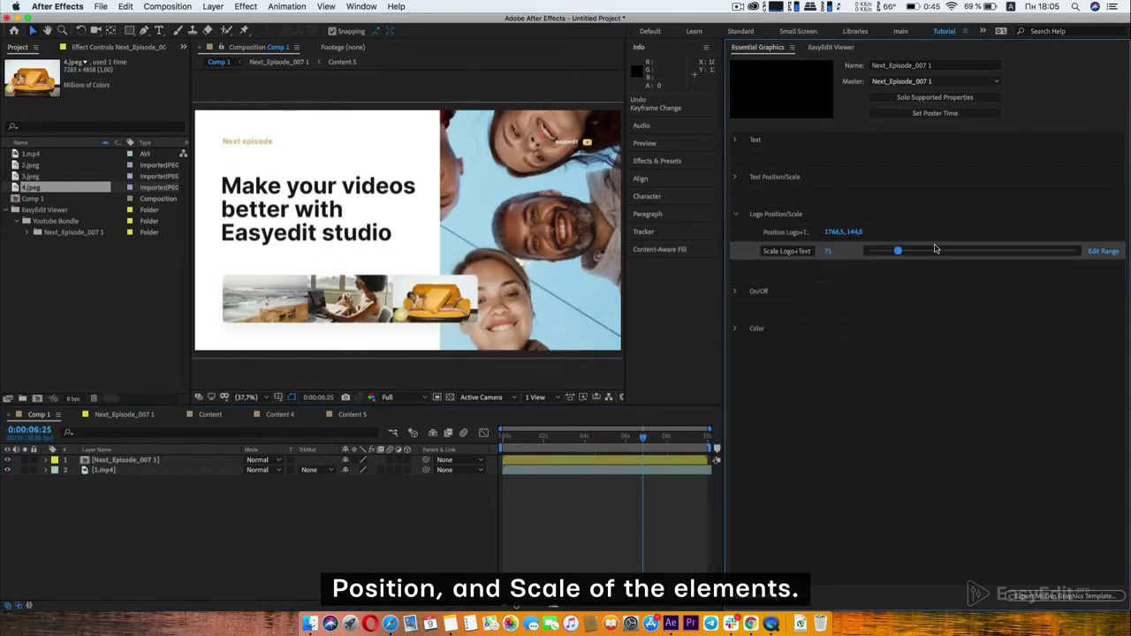
pyautogui.click(914, 251)
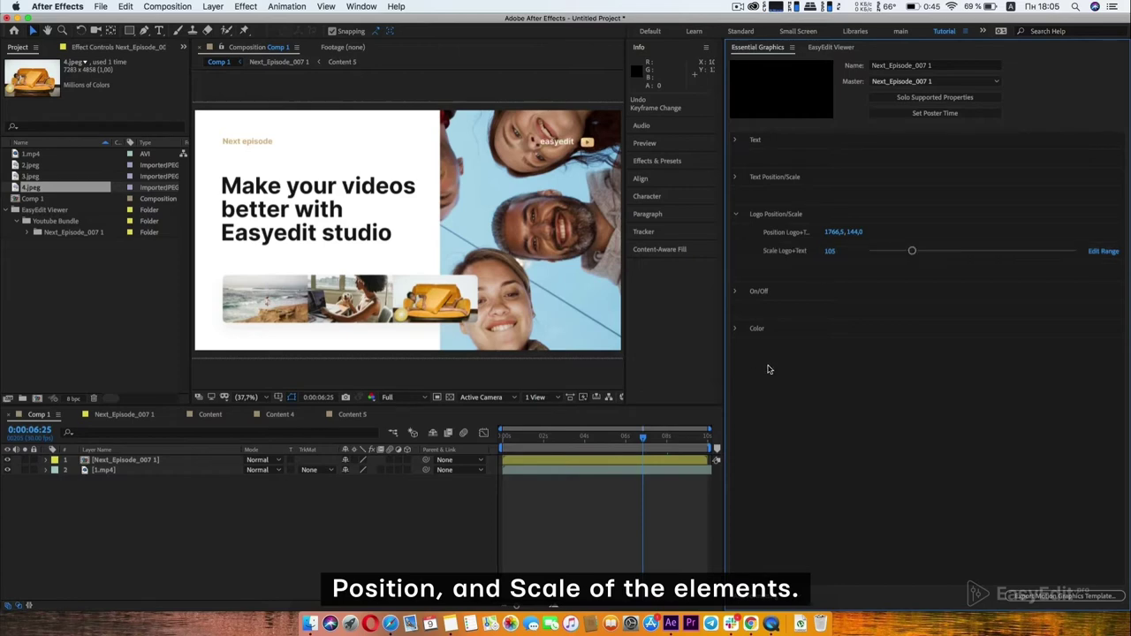
pyautogui.click(738, 216)
pyautogui.click(739, 251)
# Toggle the EasyEdit logo off and back on, then expand the title card's Color settings.
pyautogui.click(829, 270)
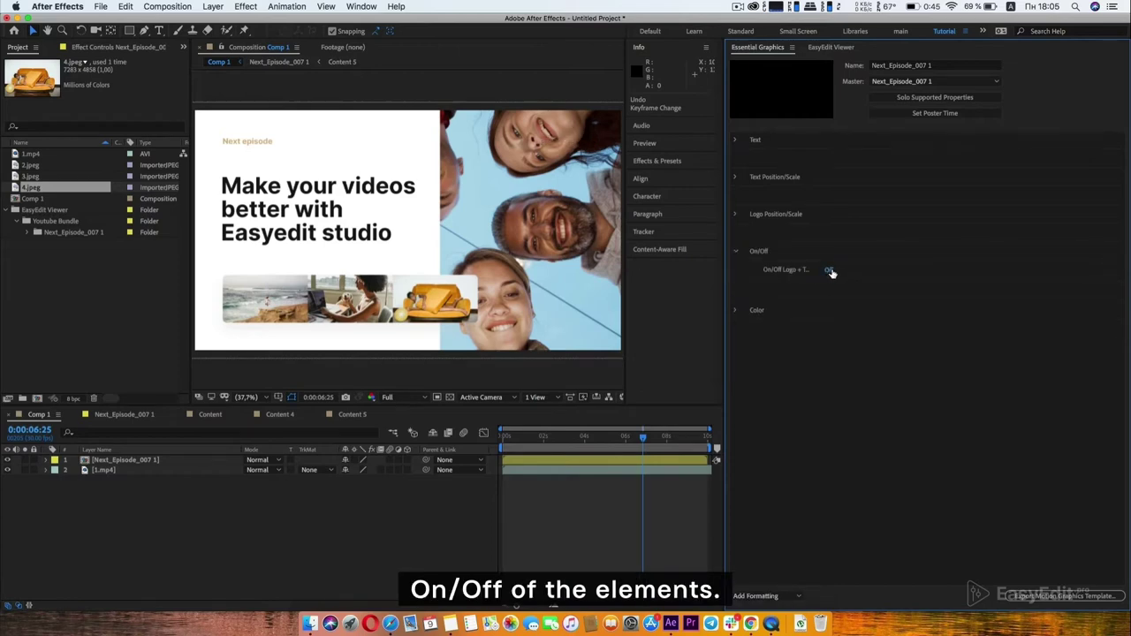
pyautogui.click(829, 270)
pyautogui.click(736, 251)
pyautogui.click(736, 288)
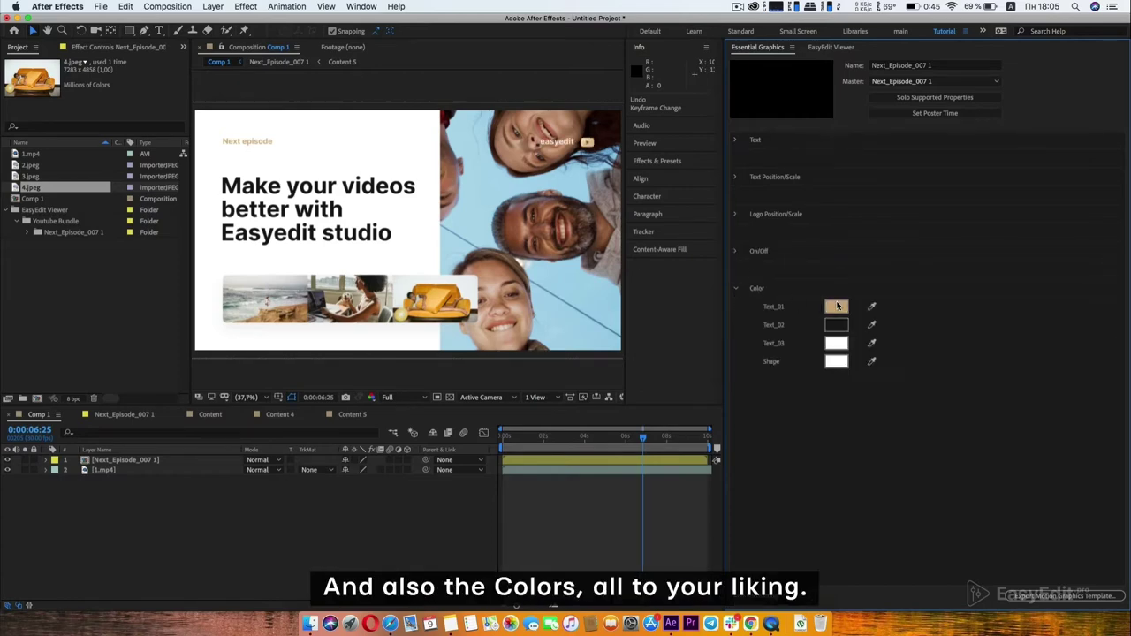
# Colour the background panel dark blue and the Text_01 'Next episode' label white.
pyautogui.click(837, 362)
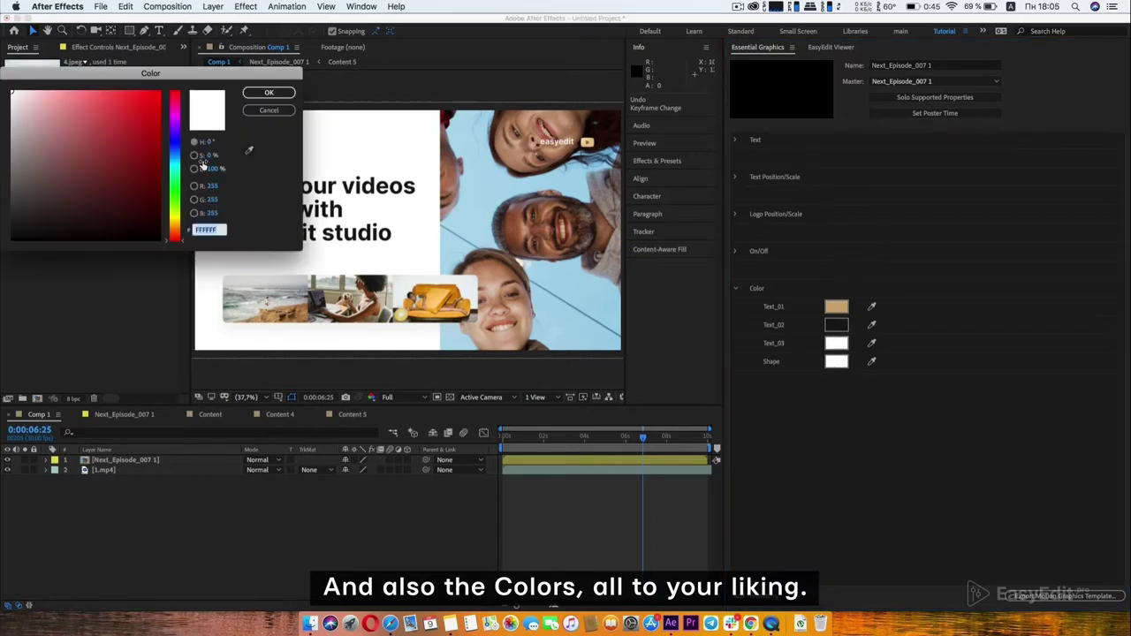
pyautogui.click(174, 142)
pyautogui.click(156, 174)
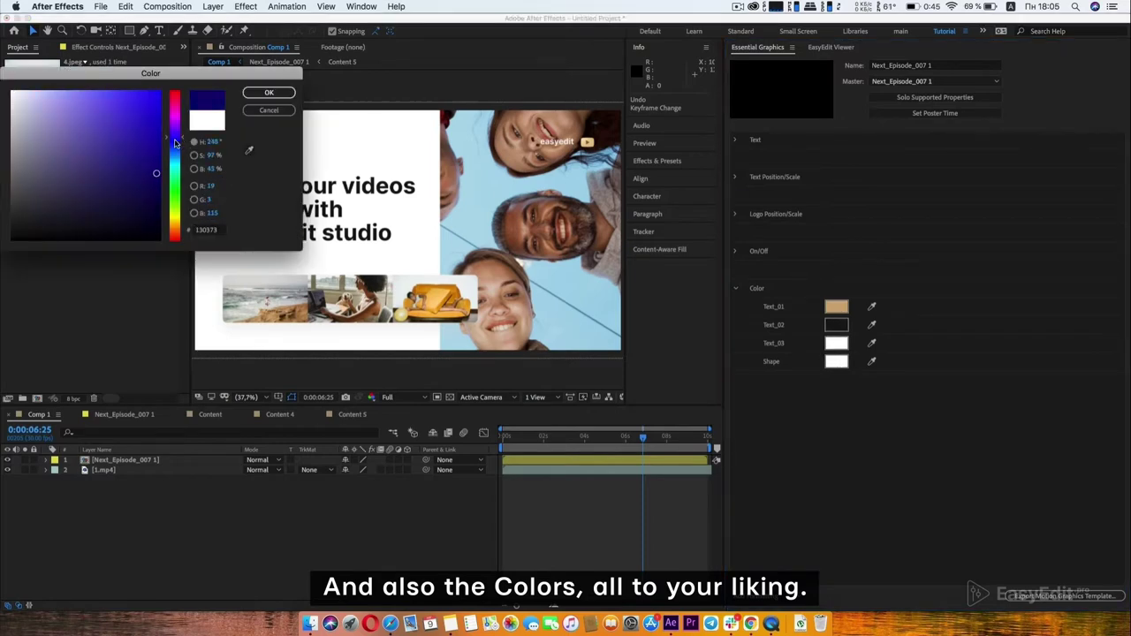
pyautogui.click(268, 92)
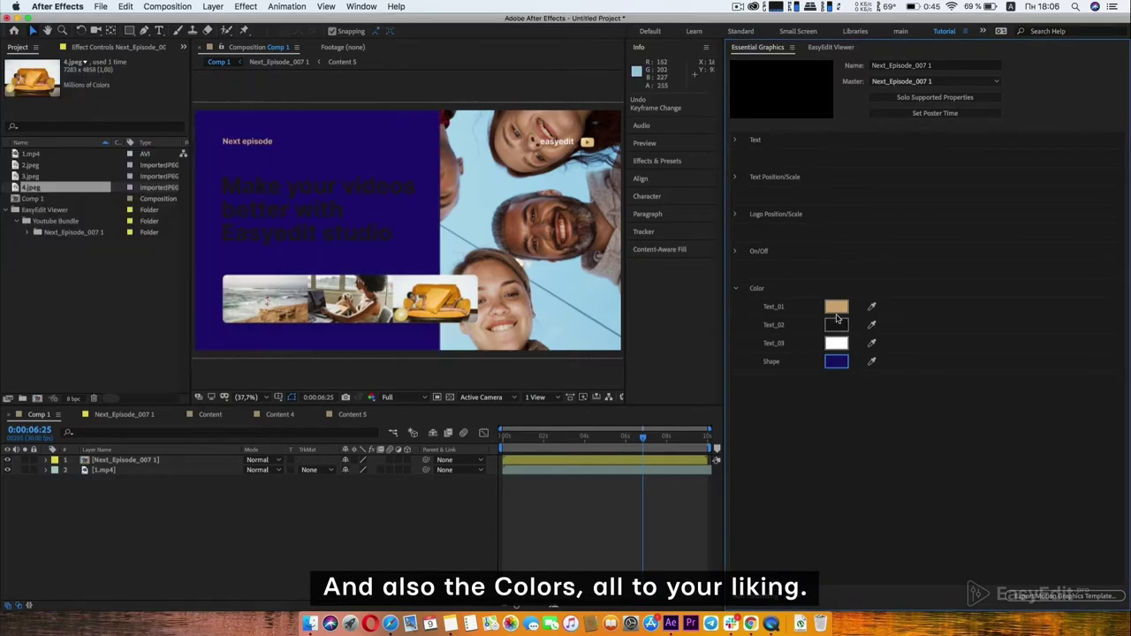
pyautogui.click(836, 307)
pyautogui.click(13, 96)
pyautogui.click(268, 92)
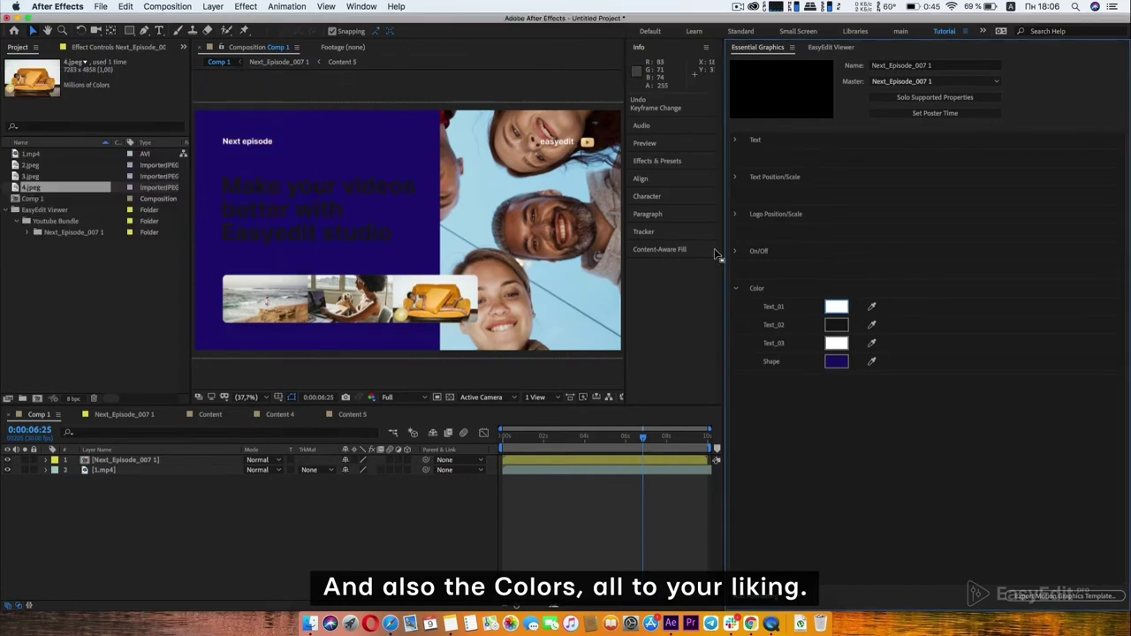
# Make the Text_02 headline light cyan 90EAF5 and shift the panel hue slightly toward purple.
pyautogui.click(836, 325)
pyautogui.click(174, 163)
pyautogui.moveTo(70, 115); pyautogui.dragTo(79, 98)
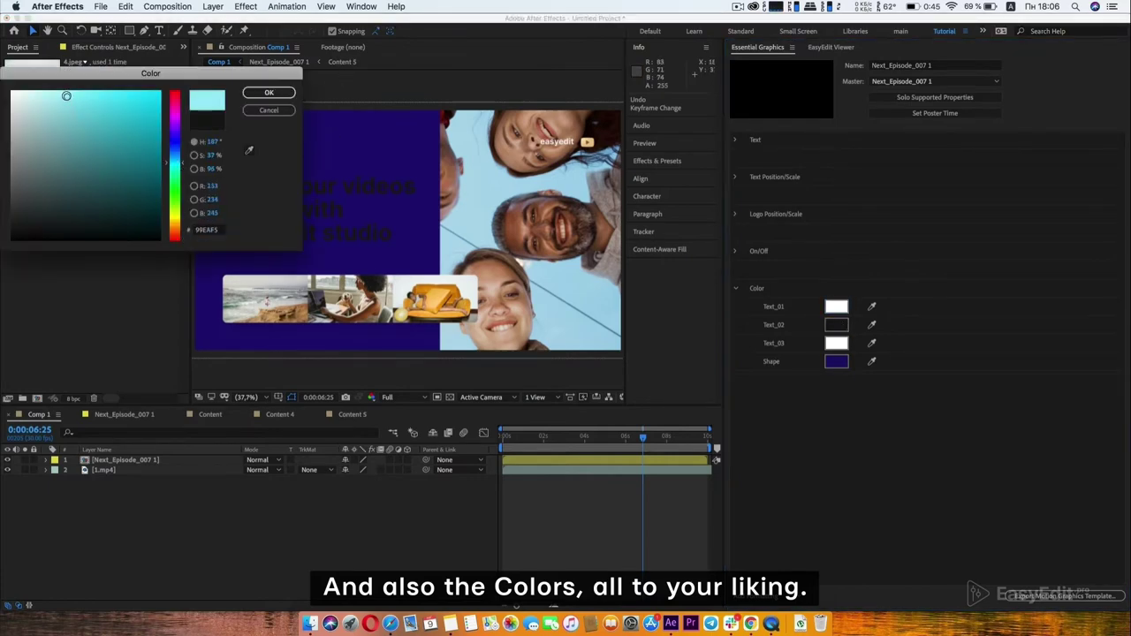
pyautogui.click(287, 93)
pyautogui.click(836, 362)
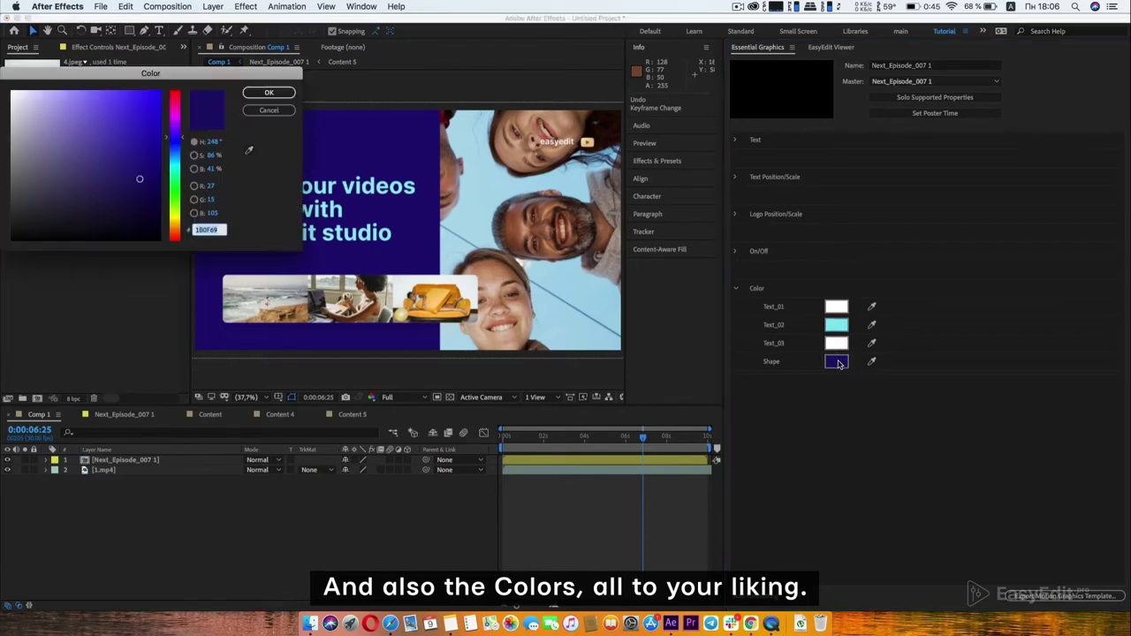
pyautogui.moveTo(182, 137); pyautogui.dragTo(182, 134)
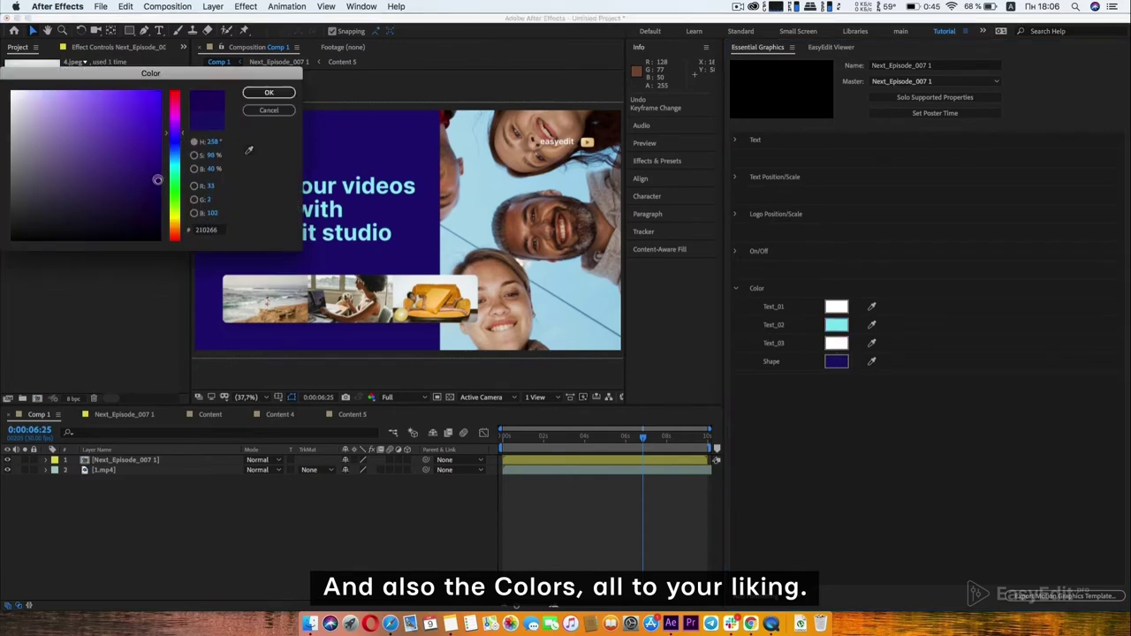
pyautogui.click(268, 94)
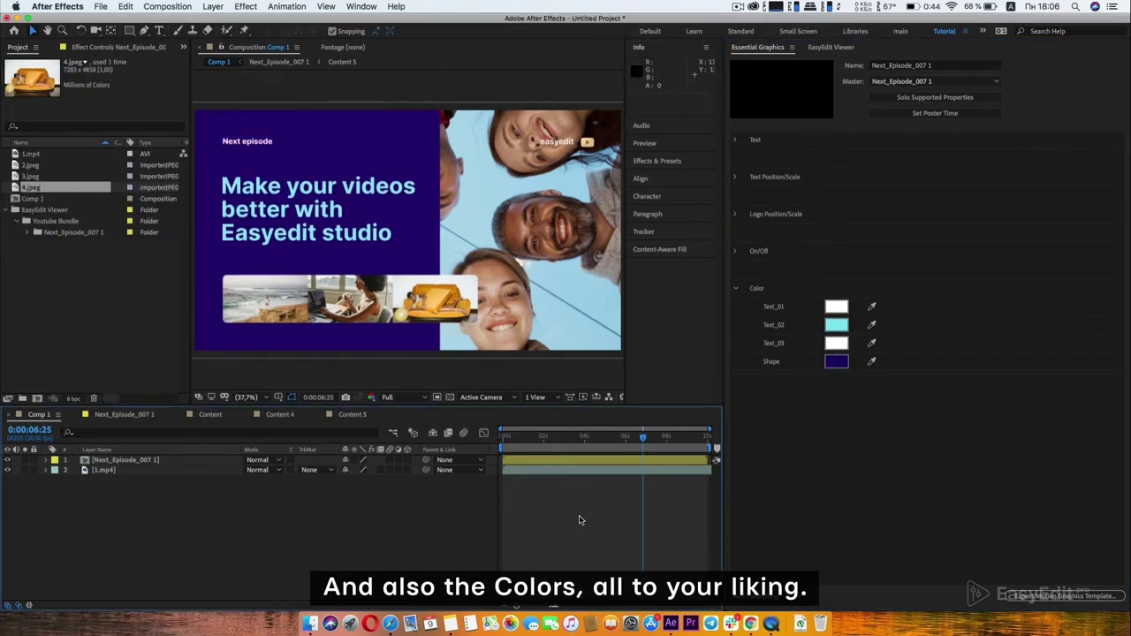
# Load the Subscribe_018 template from the Subscribes category into Comp 1.
pyautogui.click(557, 439)
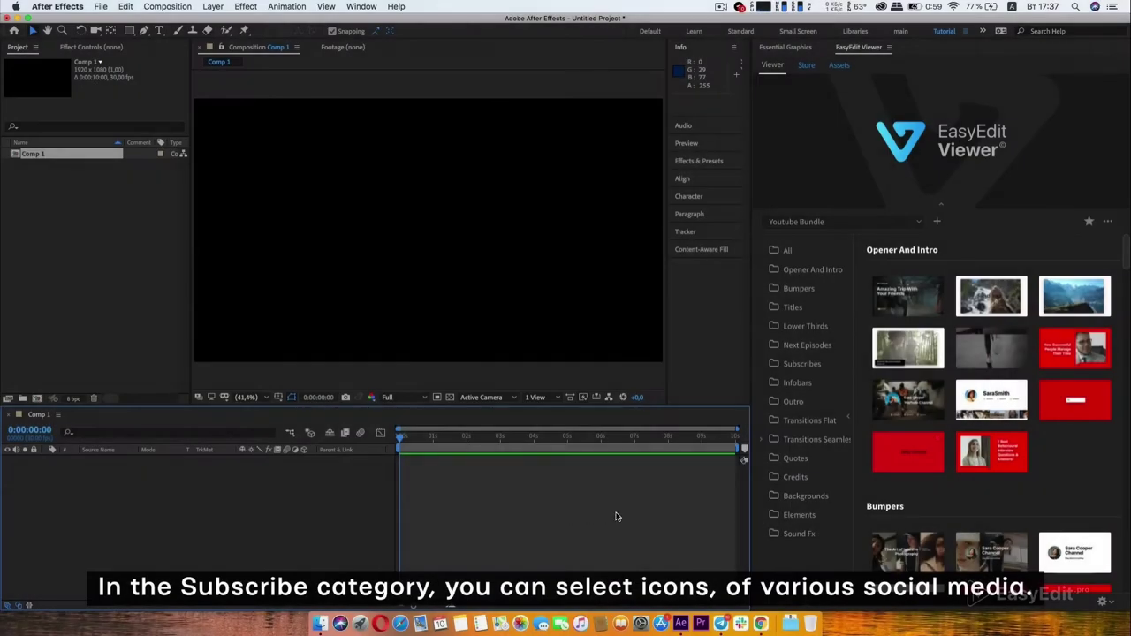
pyautogui.click(795, 364)
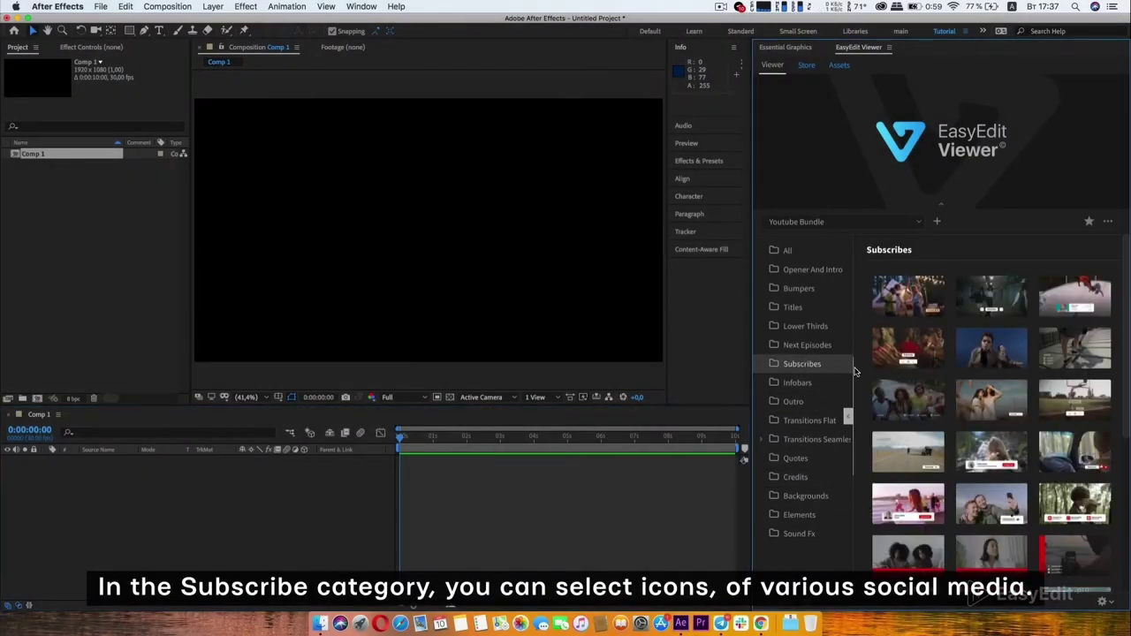
pyautogui.scroll(-4, 862, 367)
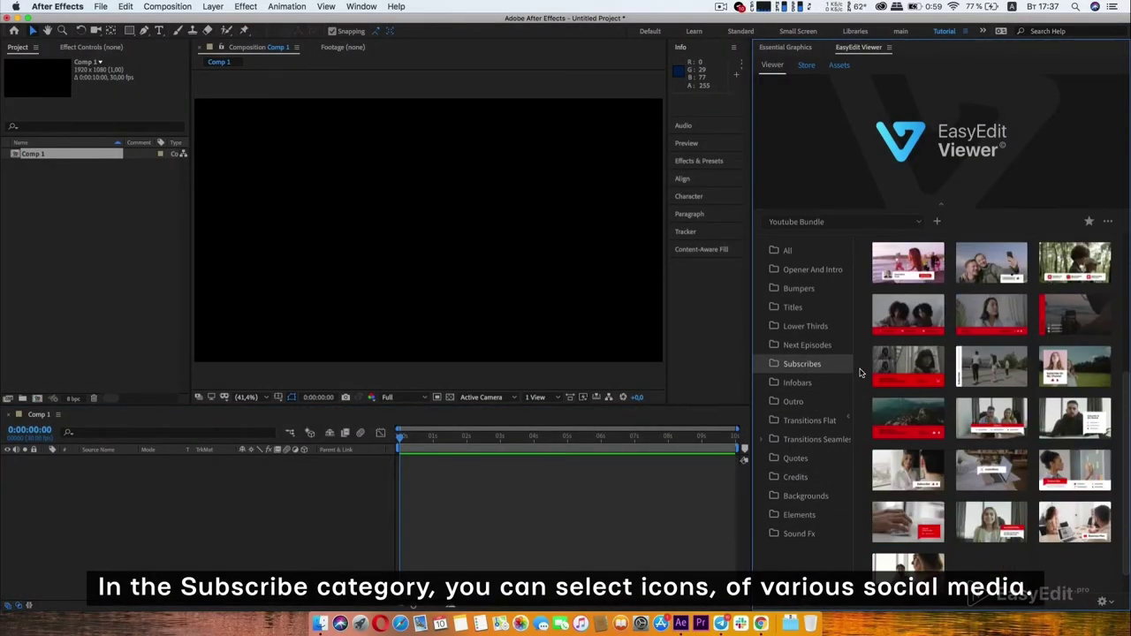
pyautogui.scroll(4, 863, 376)
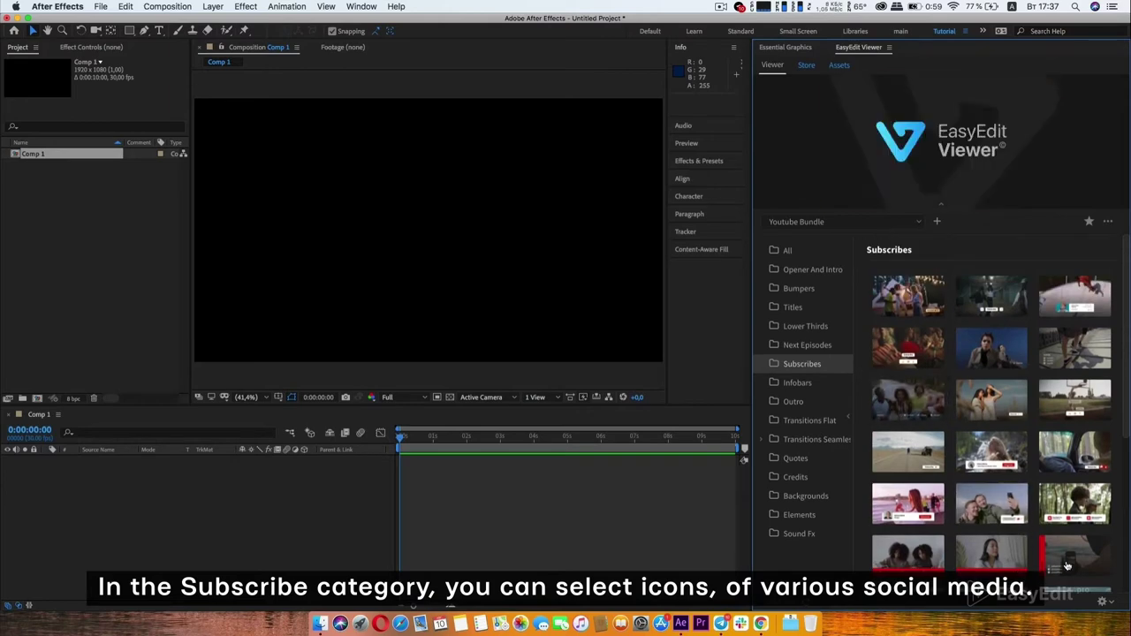
pyautogui.click(923, 516)
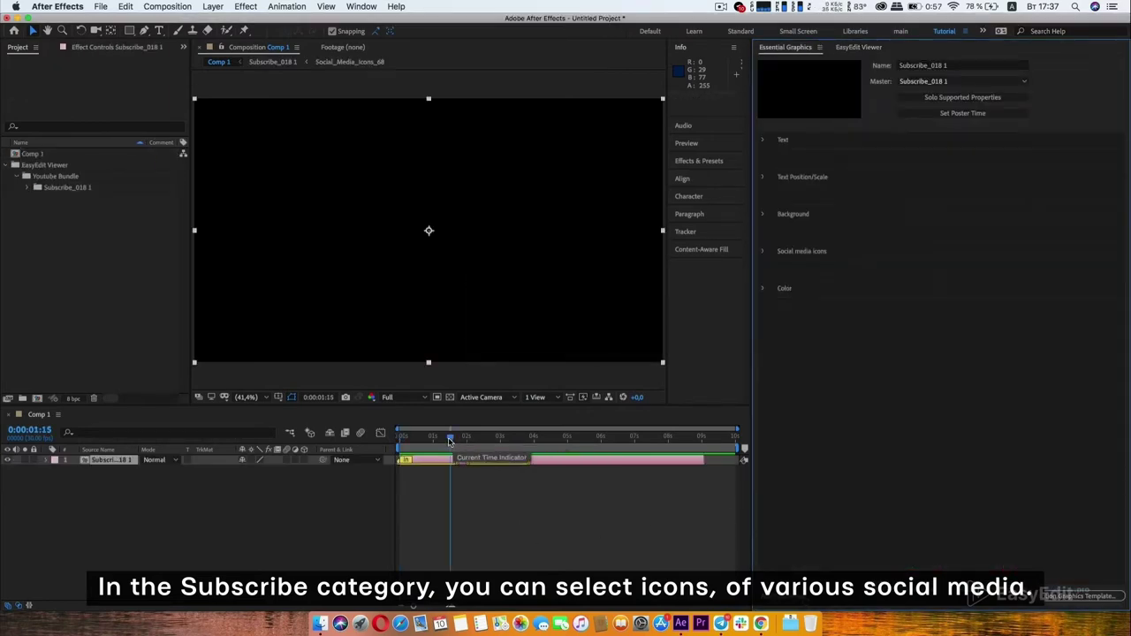
# Preview the subscribe animation from the start and change the top social media icon.
pyautogui.click(402, 438)
pyautogui.press('space')
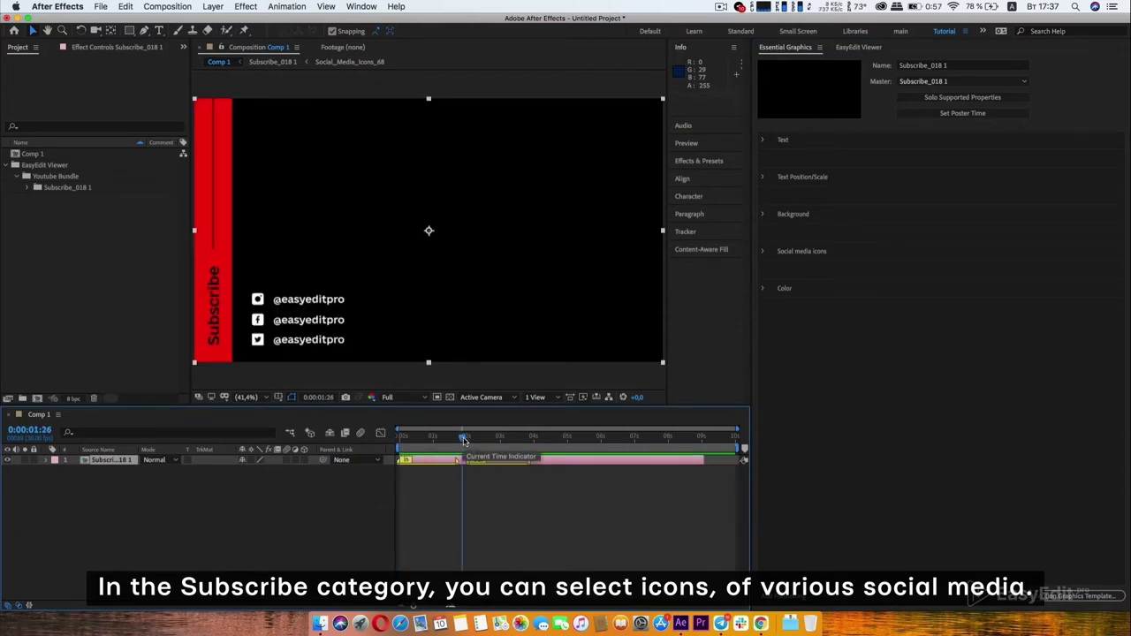
pyautogui.click(764, 252)
pyautogui.click(914, 269)
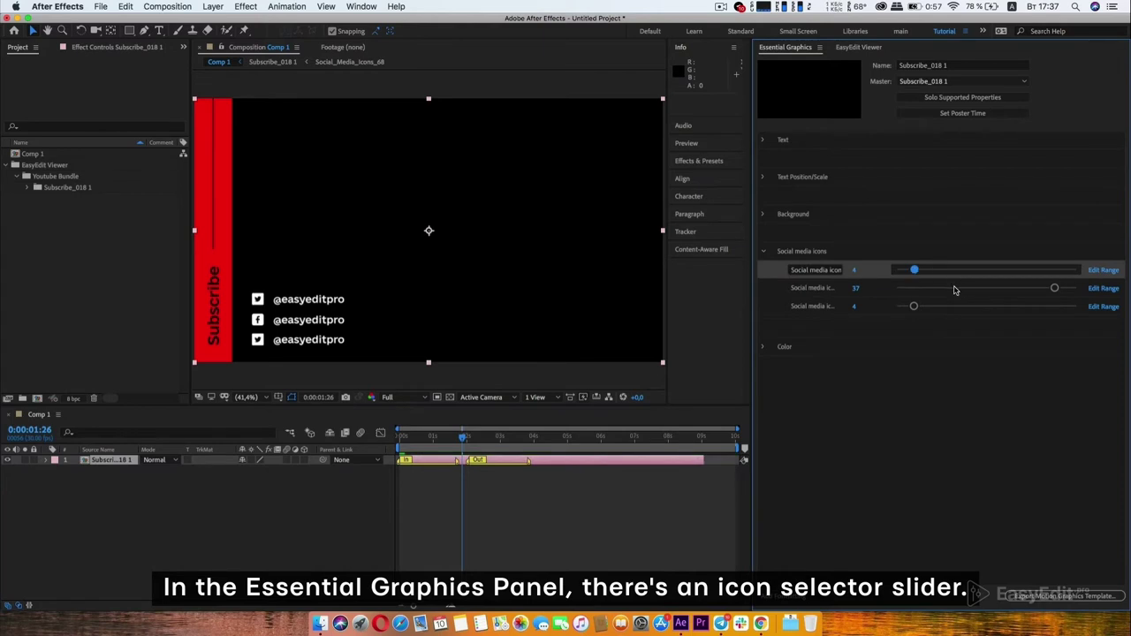
# Swap the third row's social icon and colour the first social icon bright green.
pyautogui.click(951, 288)
pyautogui.click(1007, 306)
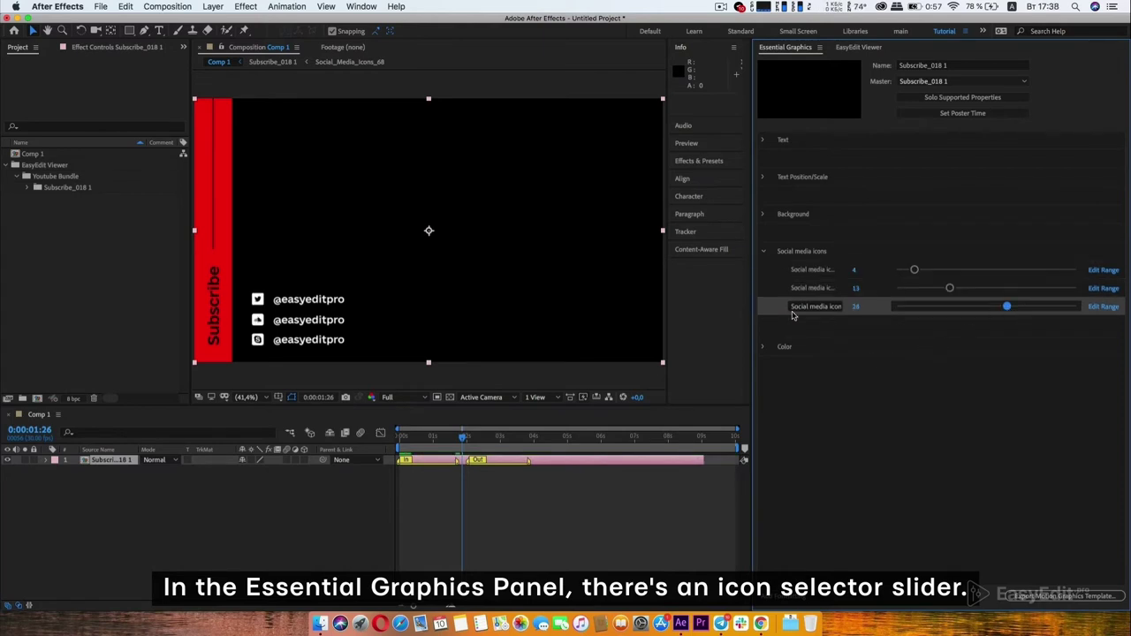
pyautogui.click(765, 252)
pyautogui.click(764, 288)
pyautogui.click(864, 344)
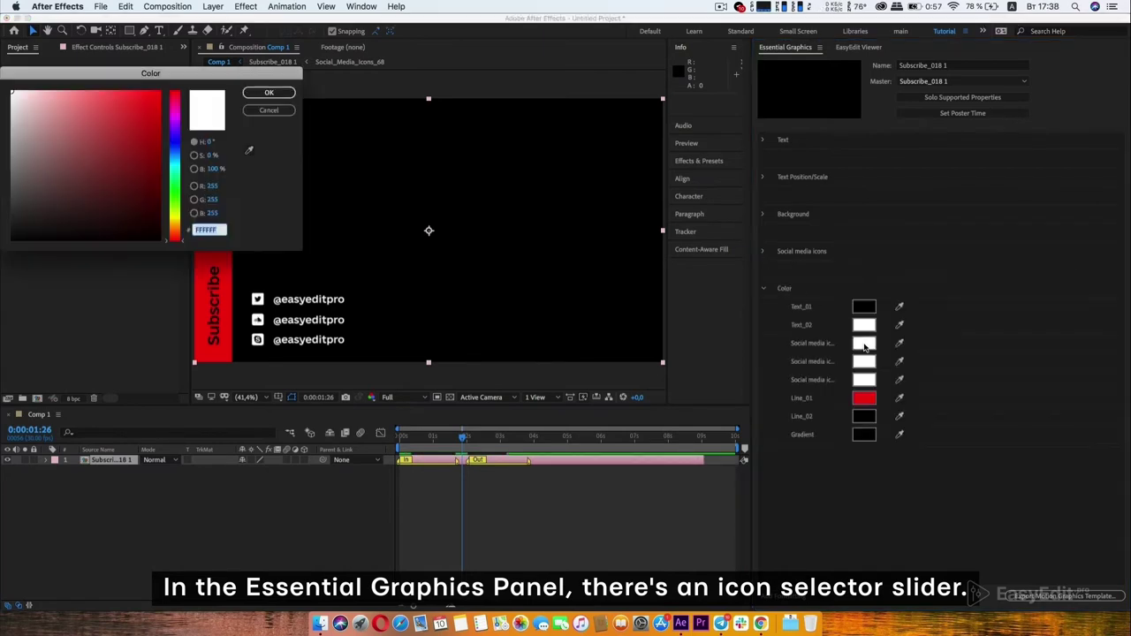
pyautogui.click(175, 203)
pyautogui.click(113, 96)
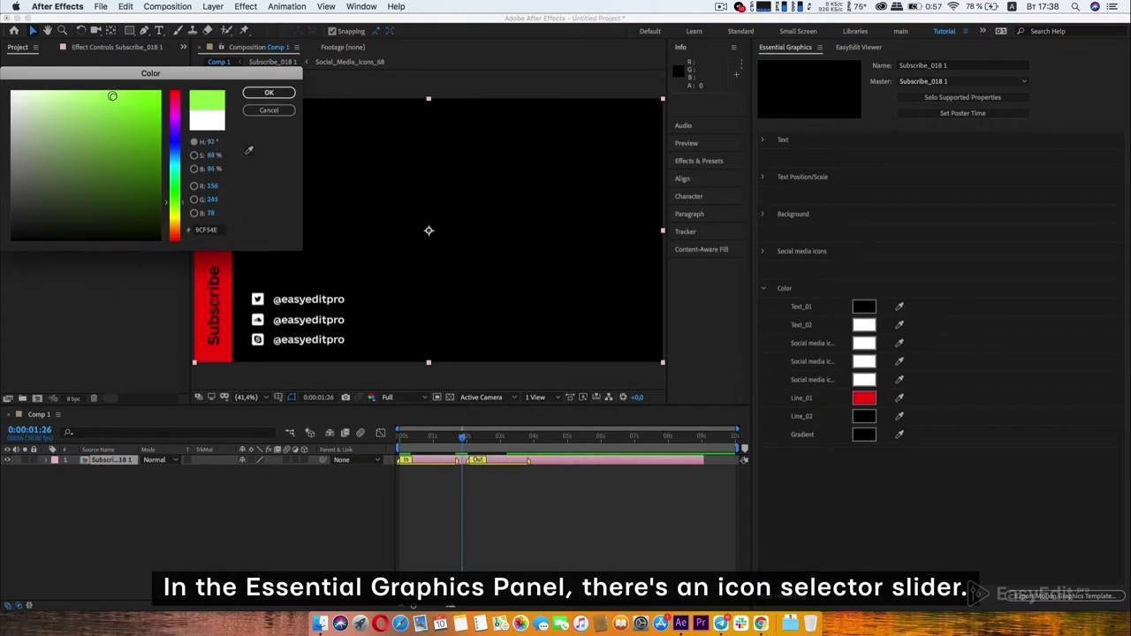
pyautogui.click(269, 93)
# Colour the second social icon purple.
pyautogui.click(864, 362)
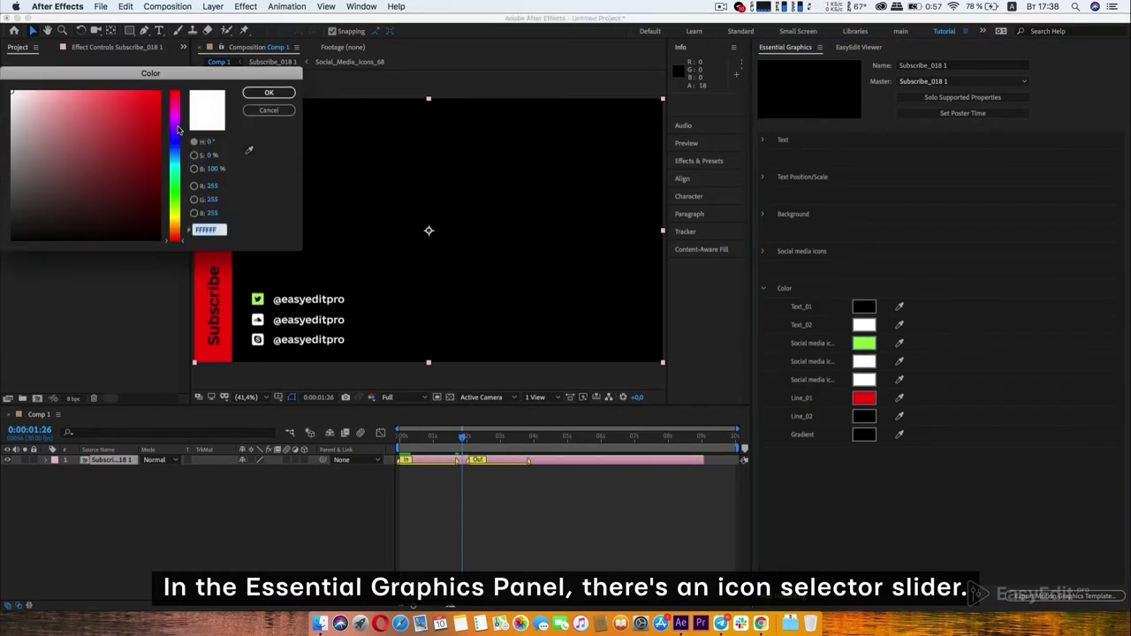
pyautogui.click(175, 126)
pyautogui.click(130, 101)
pyautogui.click(265, 94)
# Colour the third social icon light cyan, replacing a first magenta choice.
pyautogui.click(864, 379)
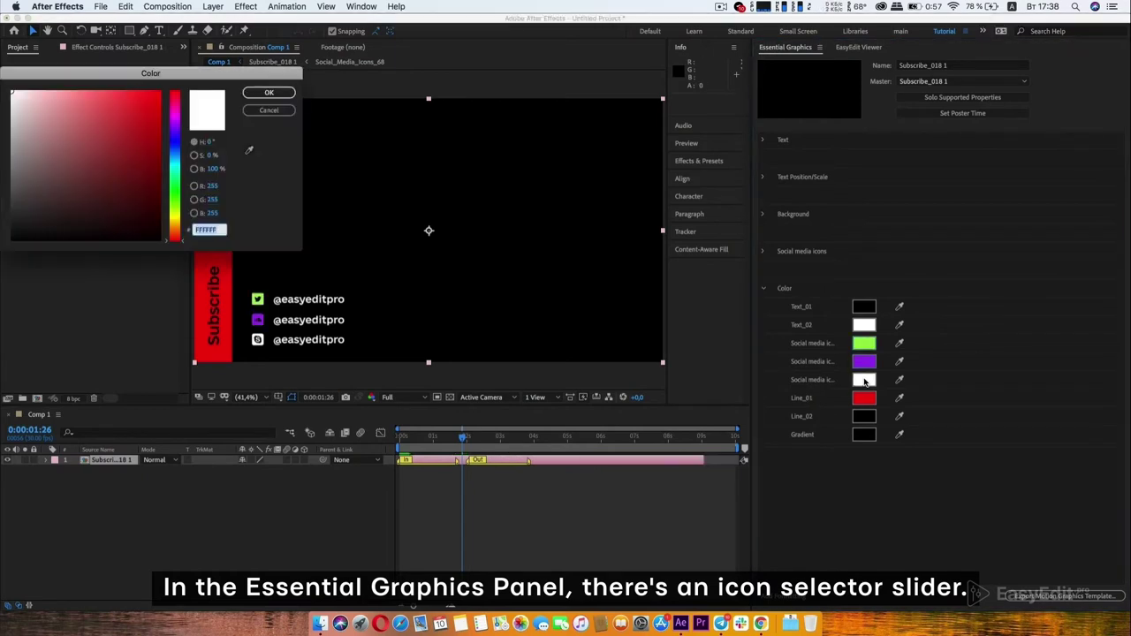
pyautogui.click(175, 115)
pyautogui.click(93, 91)
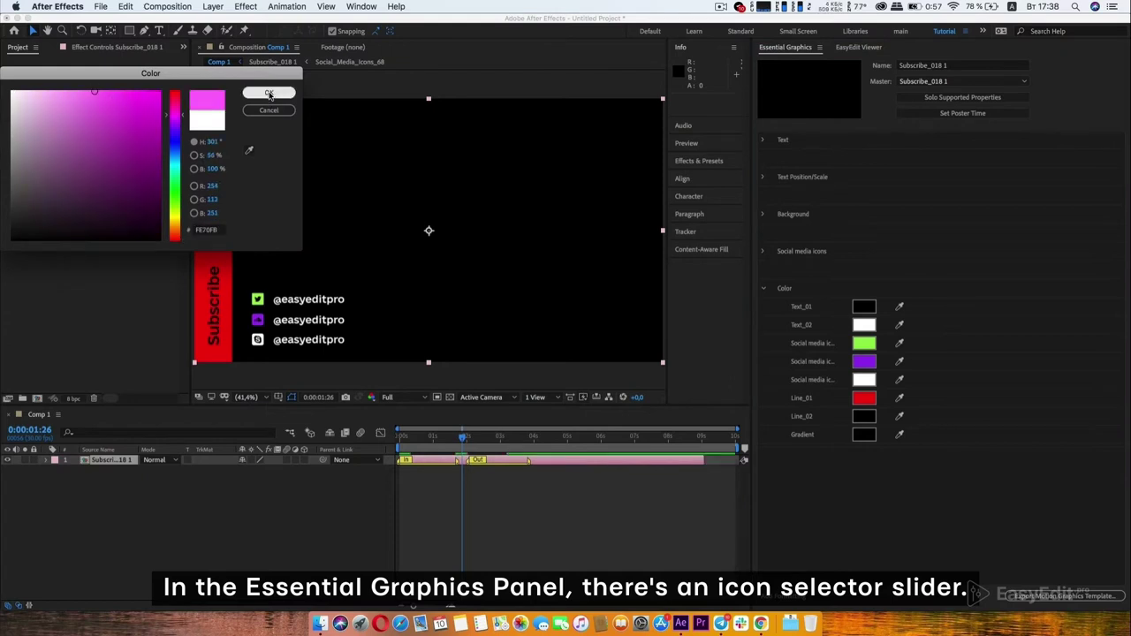
pyautogui.click(269, 94)
pyautogui.click(864, 380)
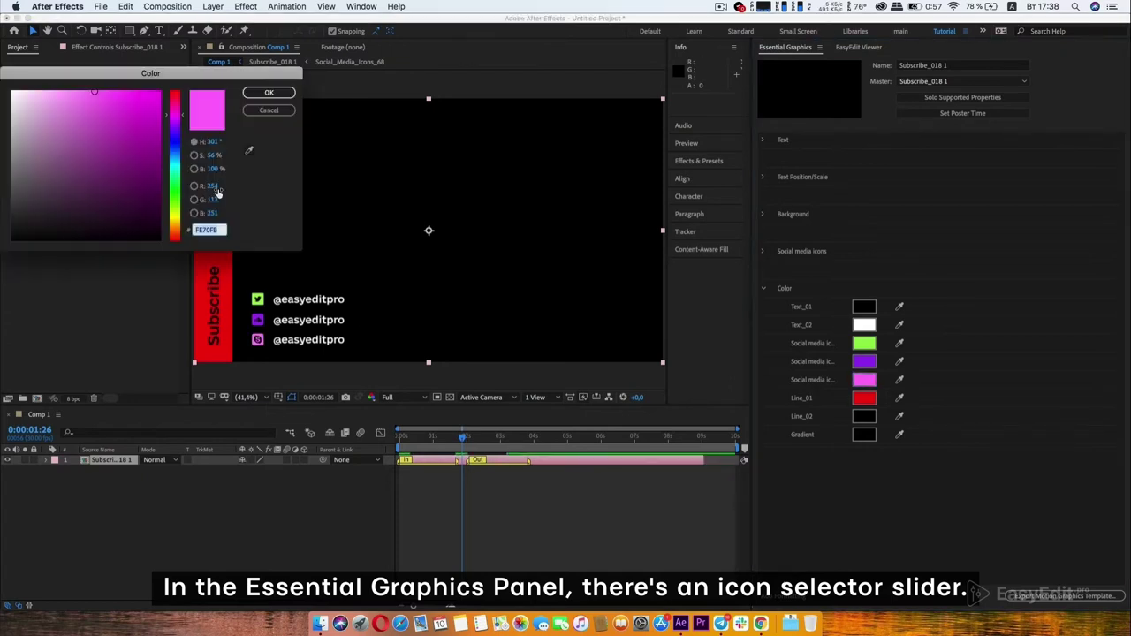
pyautogui.click(175, 161)
pyautogui.click(270, 93)
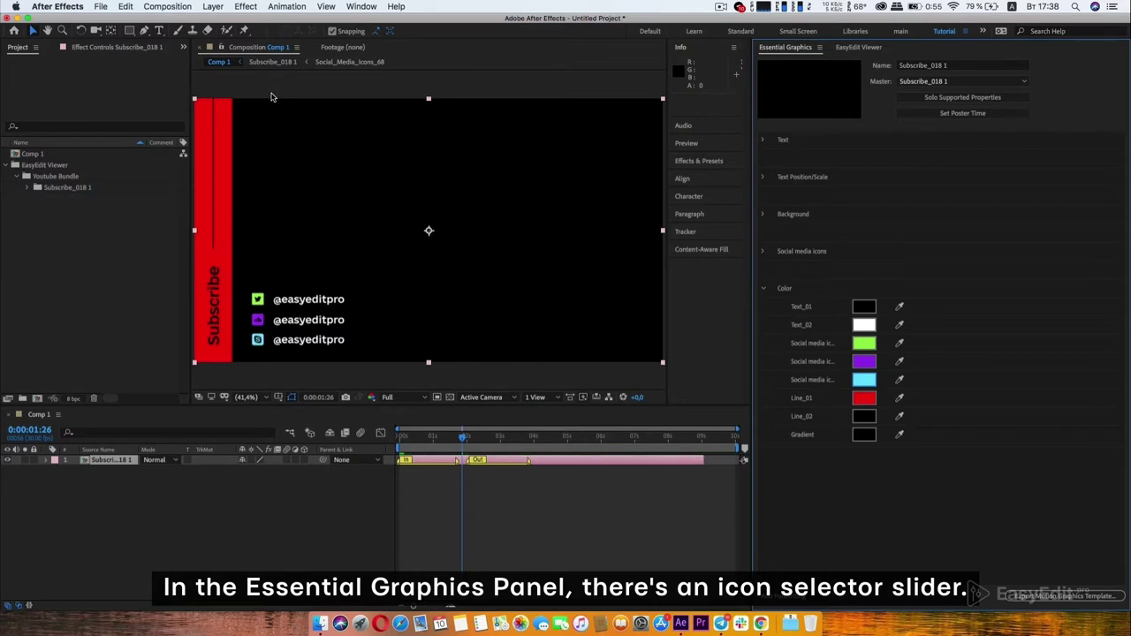
pyautogui.click(763, 290)
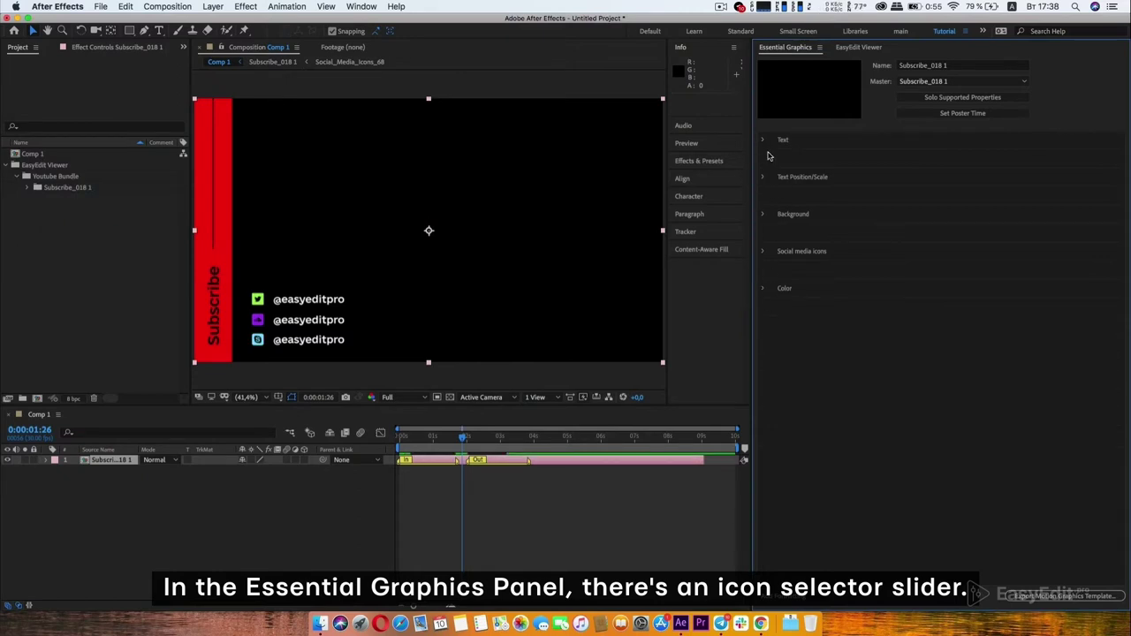
# Set Position Text_01 to 236.5, 790 and Position Text_02 to 236.5, 900.
pyautogui.click(763, 177)
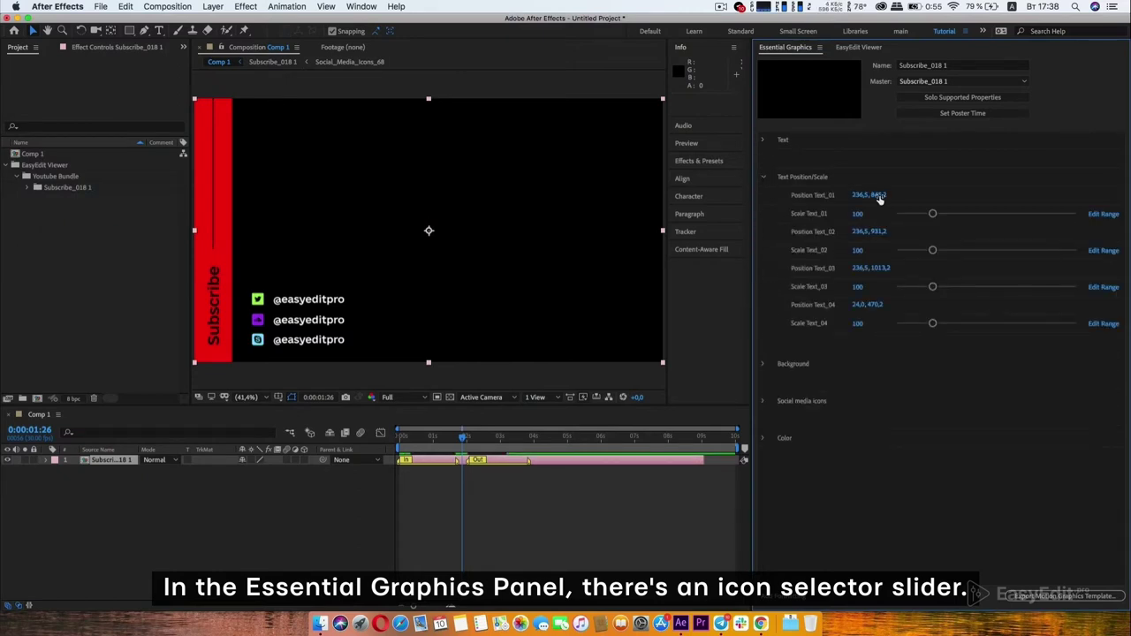
pyautogui.moveTo(879, 200); pyautogui.dragTo(880, 196)
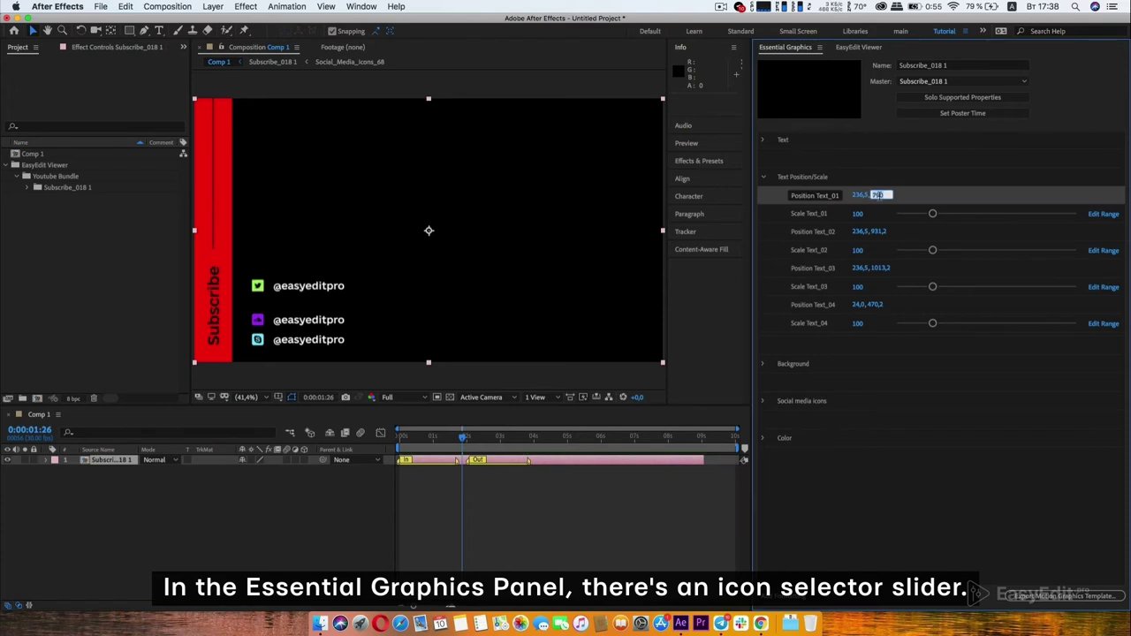
pyautogui.click(880, 231)
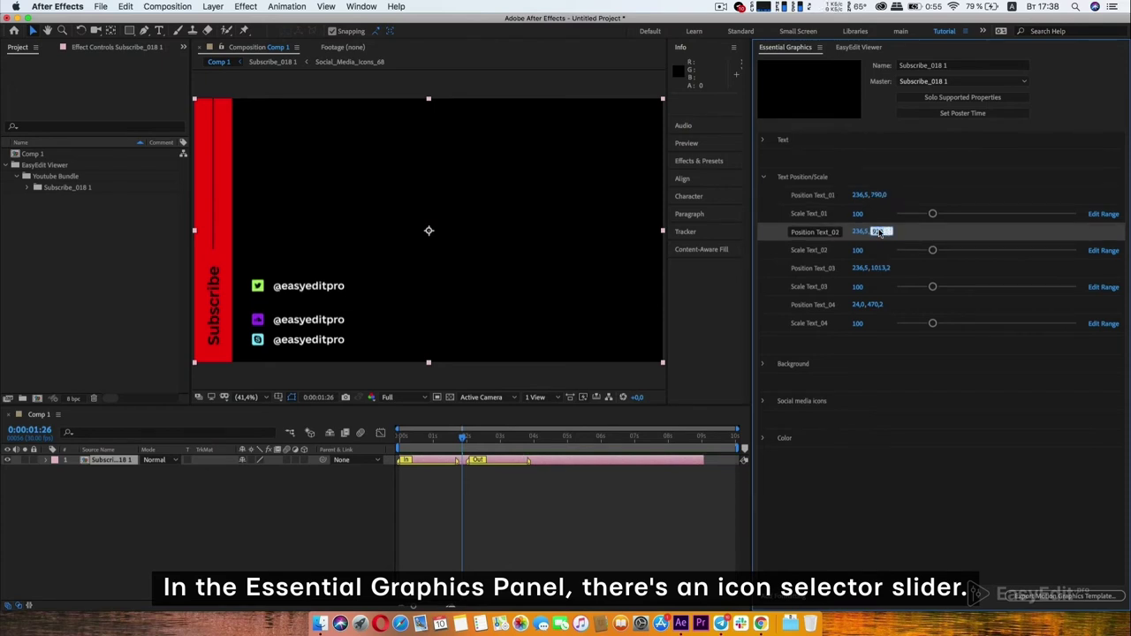
pyautogui.moveTo(879, 231); pyautogui.dragTo(879, 231)
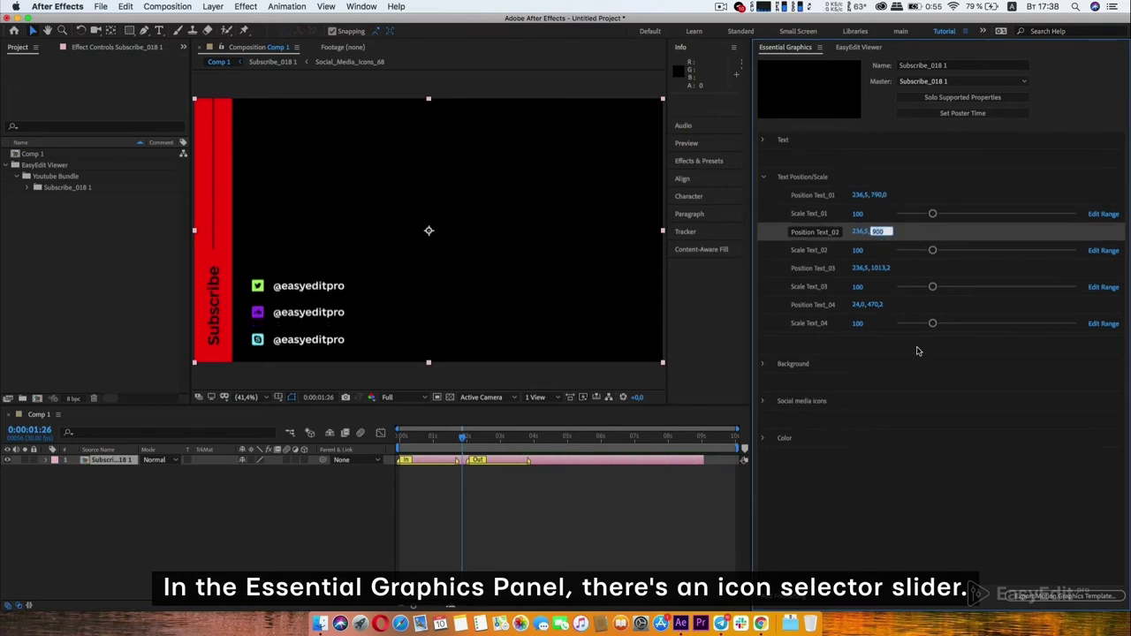
pyautogui.click(919, 481)
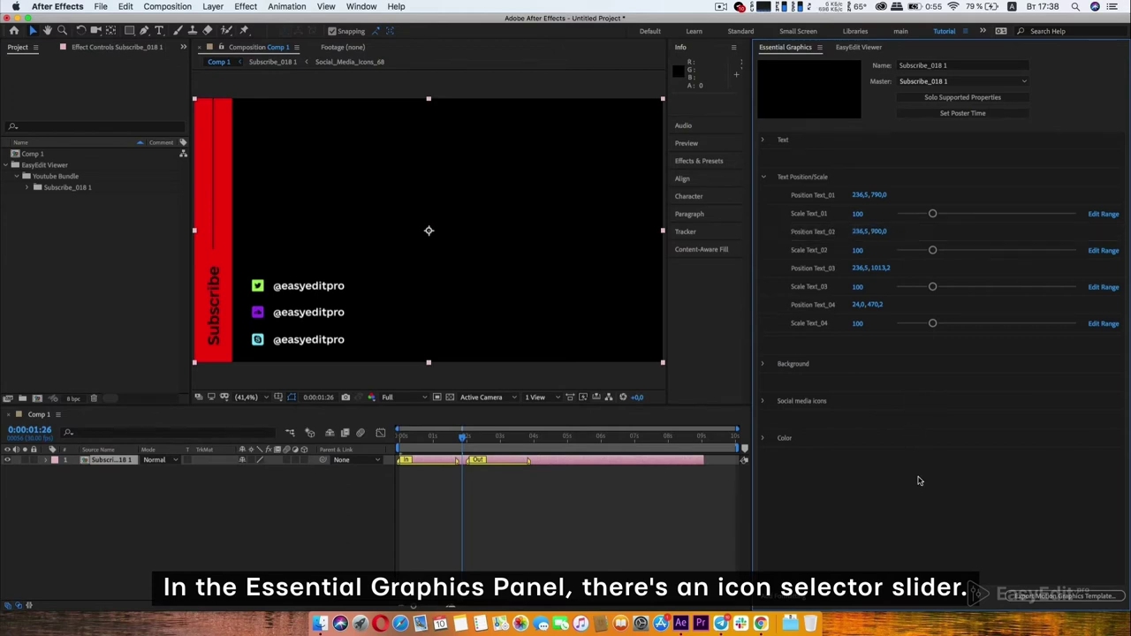
pyautogui.click(763, 178)
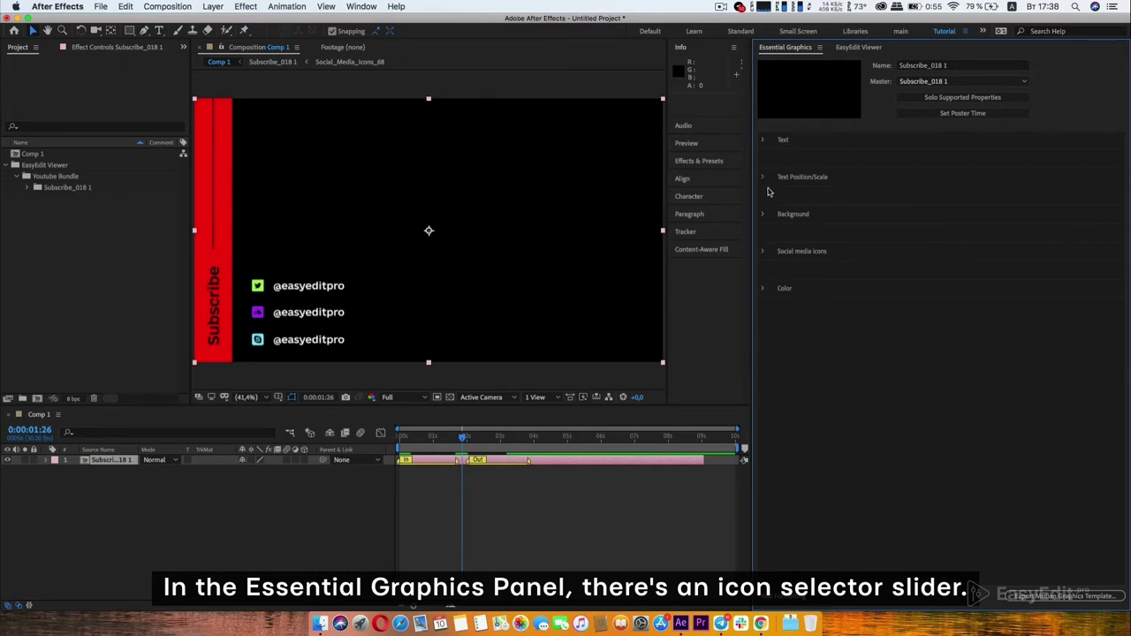
# Move the yellow Out marker so the exit animation starts near 2 seconds, previewing the result.
pyautogui.click(398, 436)
pyautogui.press('space')
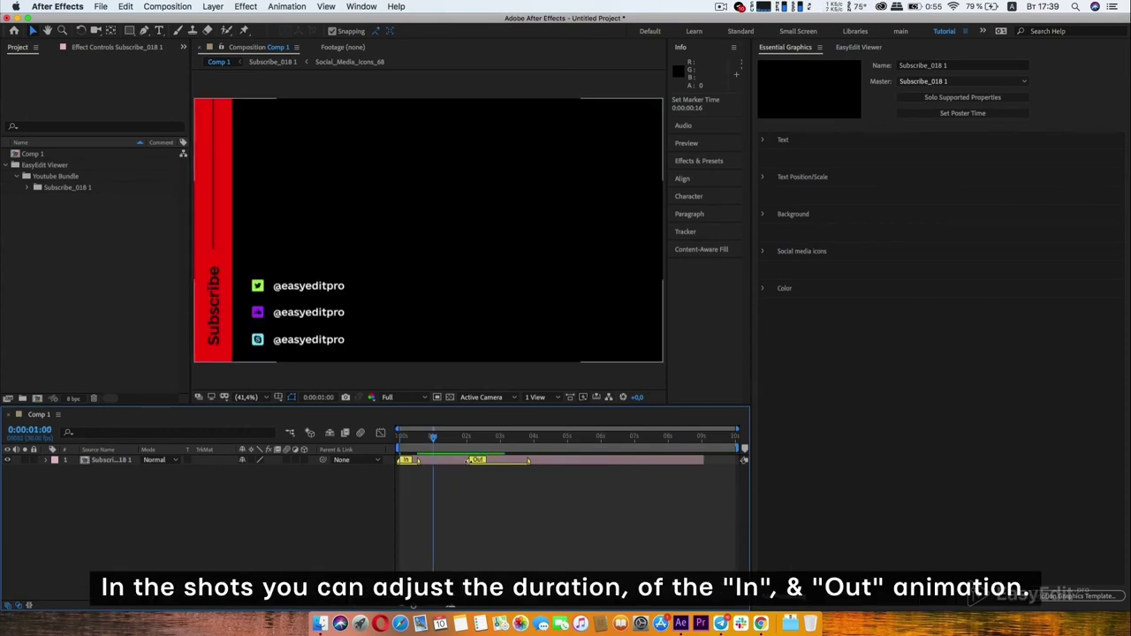
pyautogui.moveTo(467, 460); pyautogui.dragTo(432, 461)
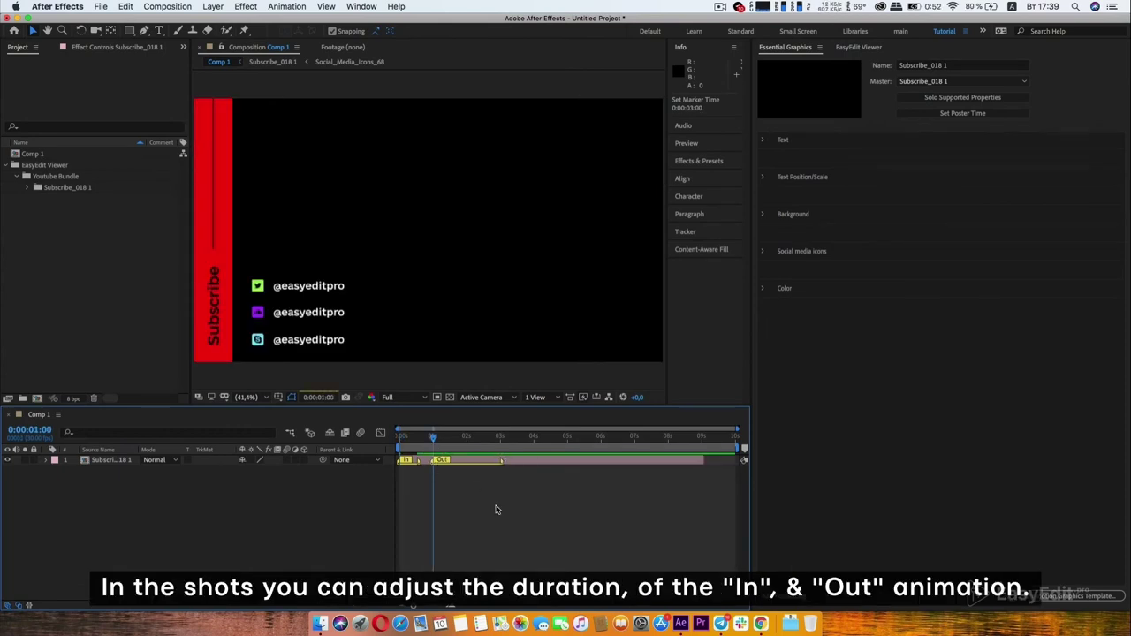
pyautogui.press('space')
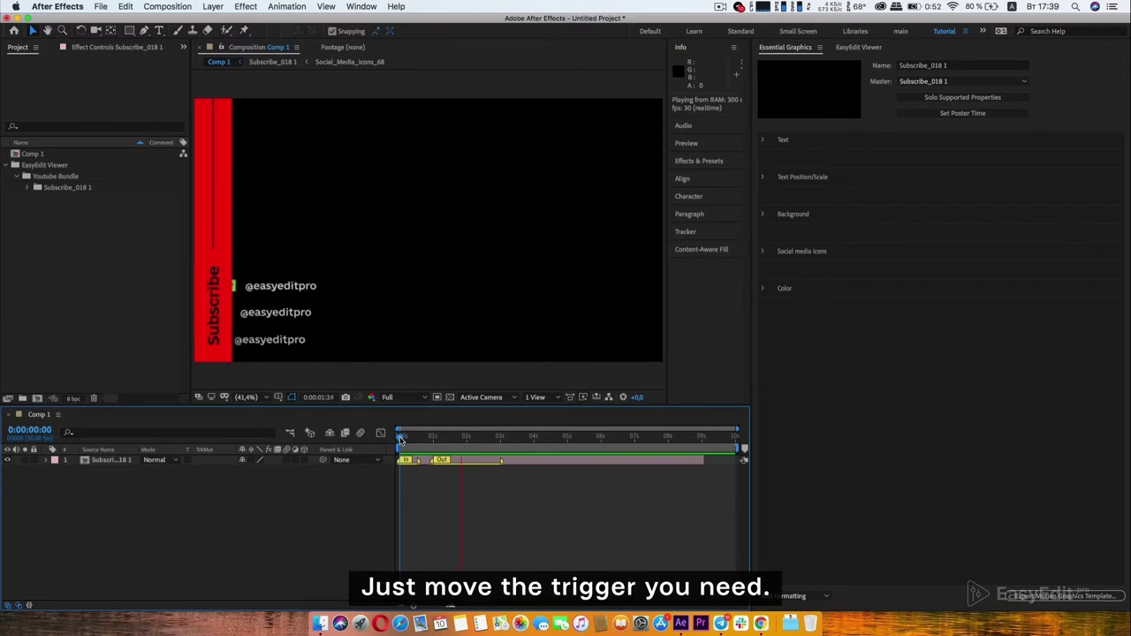
pyautogui.click(466, 440)
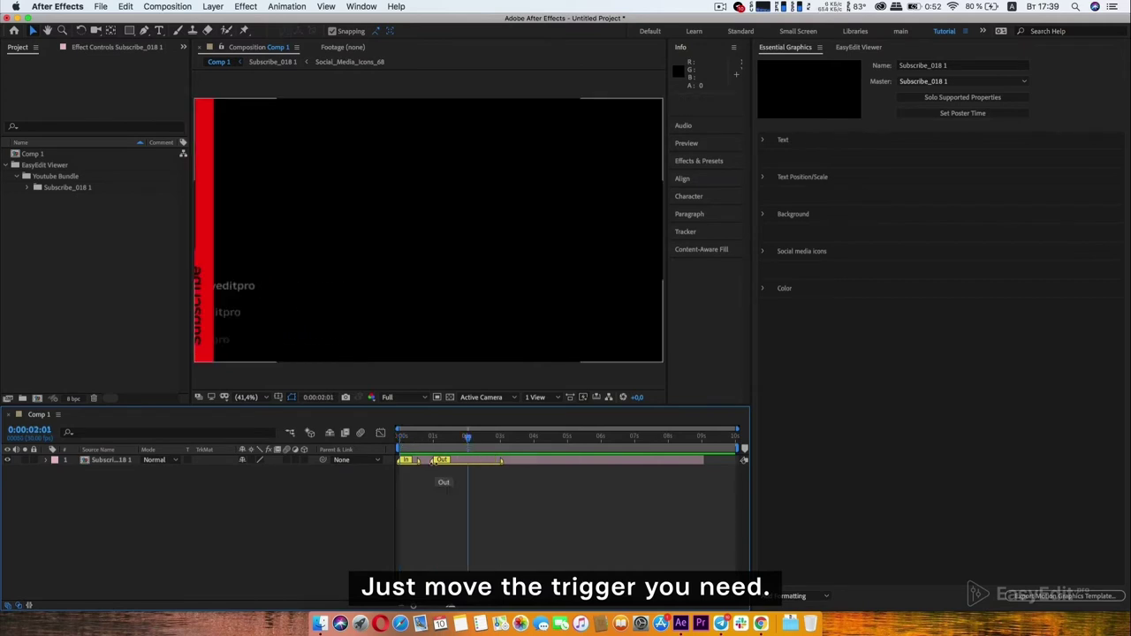
pyautogui.moveTo(432, 461); pyautogui.dragTo(464, 461)
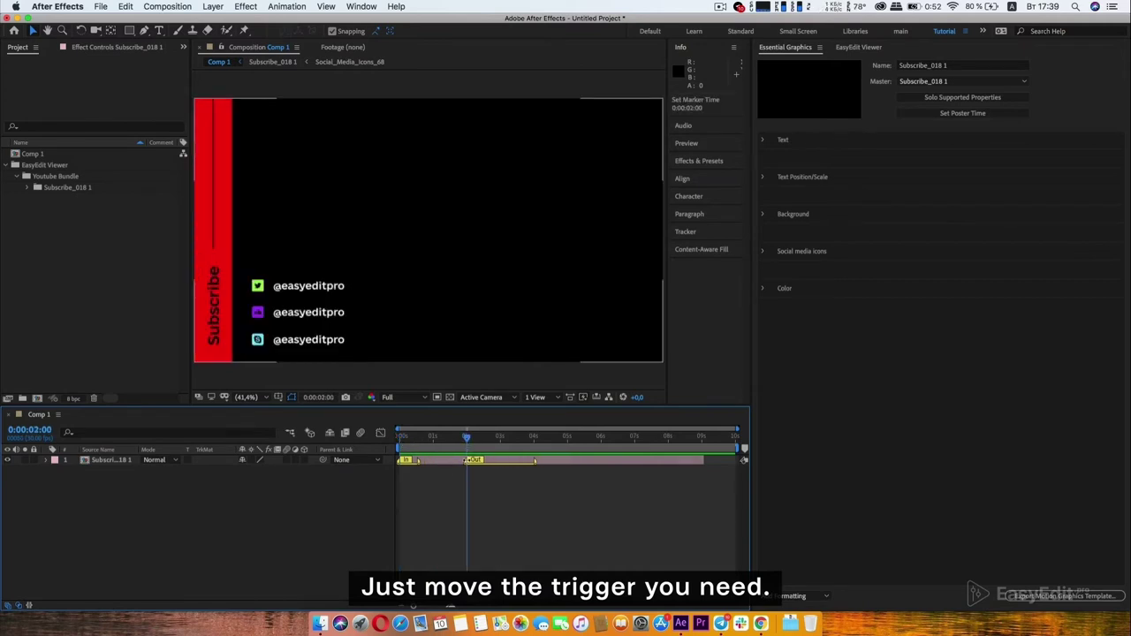
pyautogui.click(453, 436)
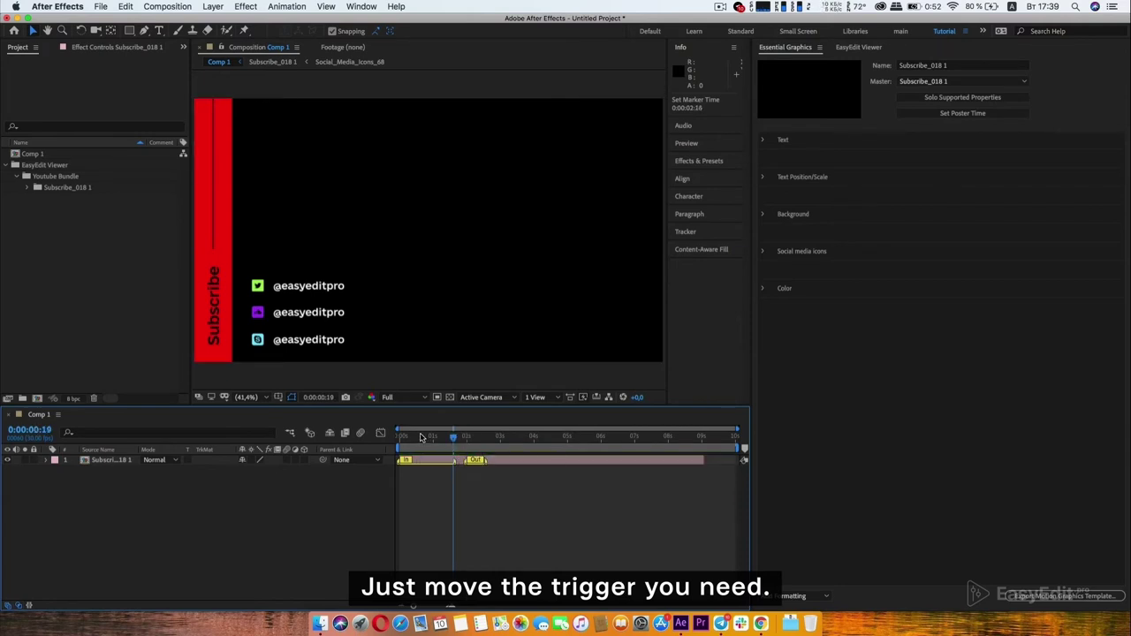
pyautogui.click(400, 436)
pyautogui.press('space')
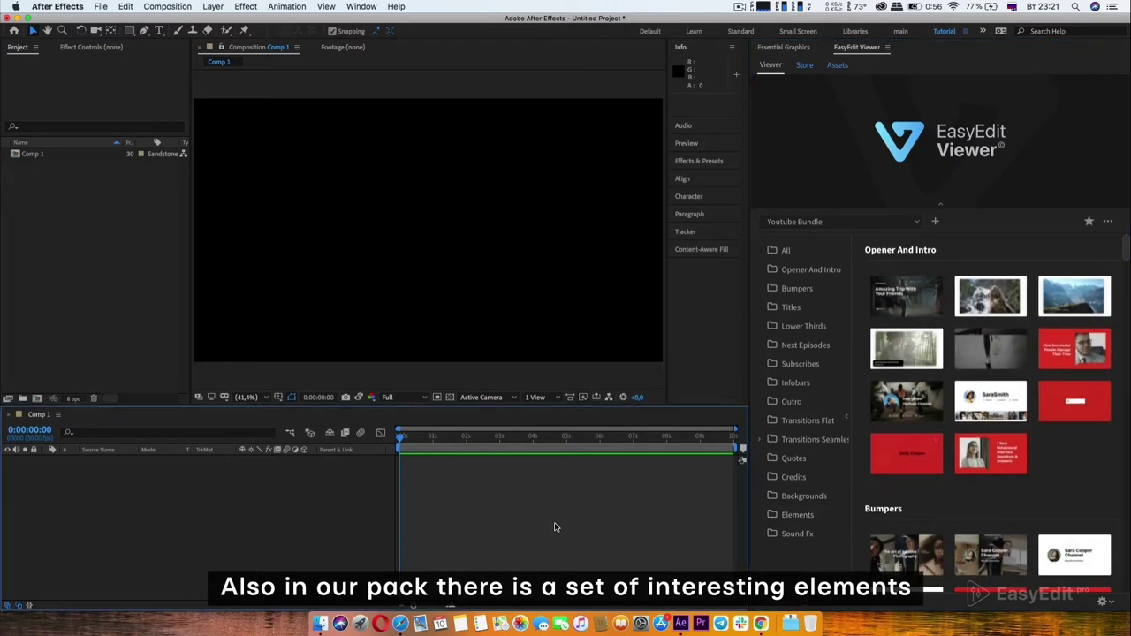
# Import the Loading bar element from the Elements category into the comp.
pyautogui.click(795, 514)
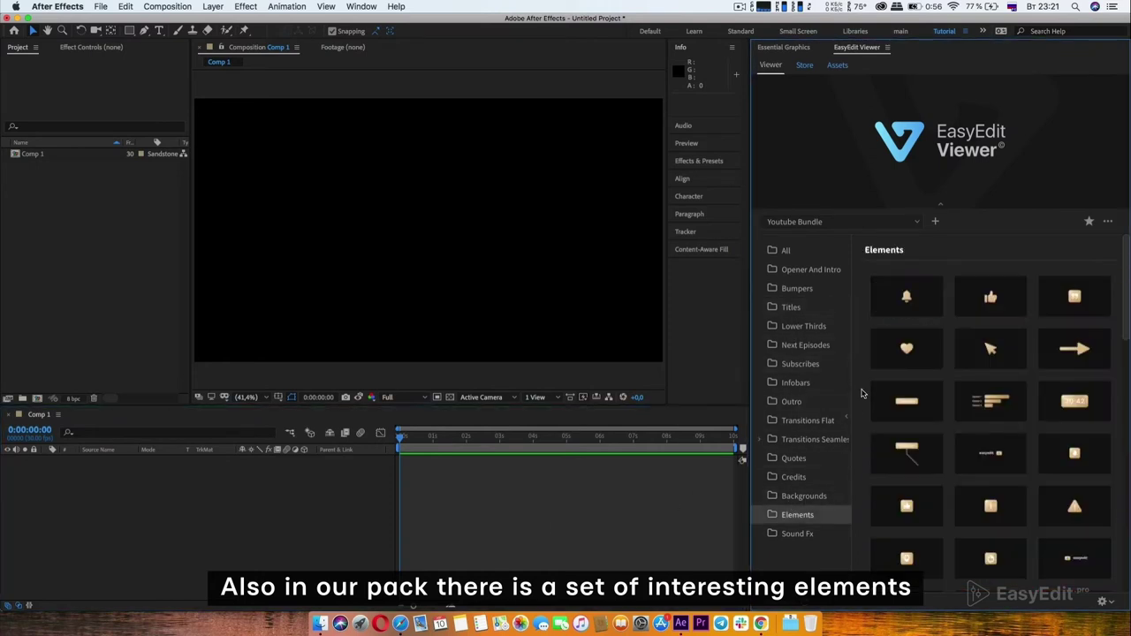
pyautogui.scroll(-5, 863, 393)
pyautogui.scroll(-5, 861, 394)
pyautogui.scroll(-5, 861, 395)
pyautogui.scroll(-5, 859, 395)
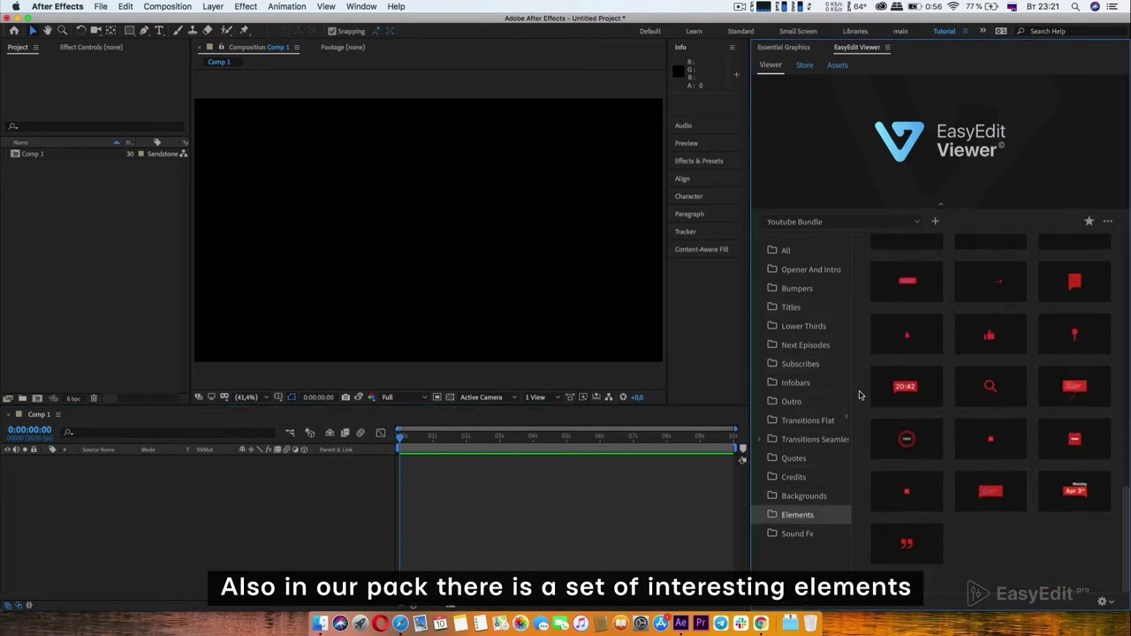
pyautogui.scroll(5, 859, 395)
pyautogui.moveTo(936, 398)
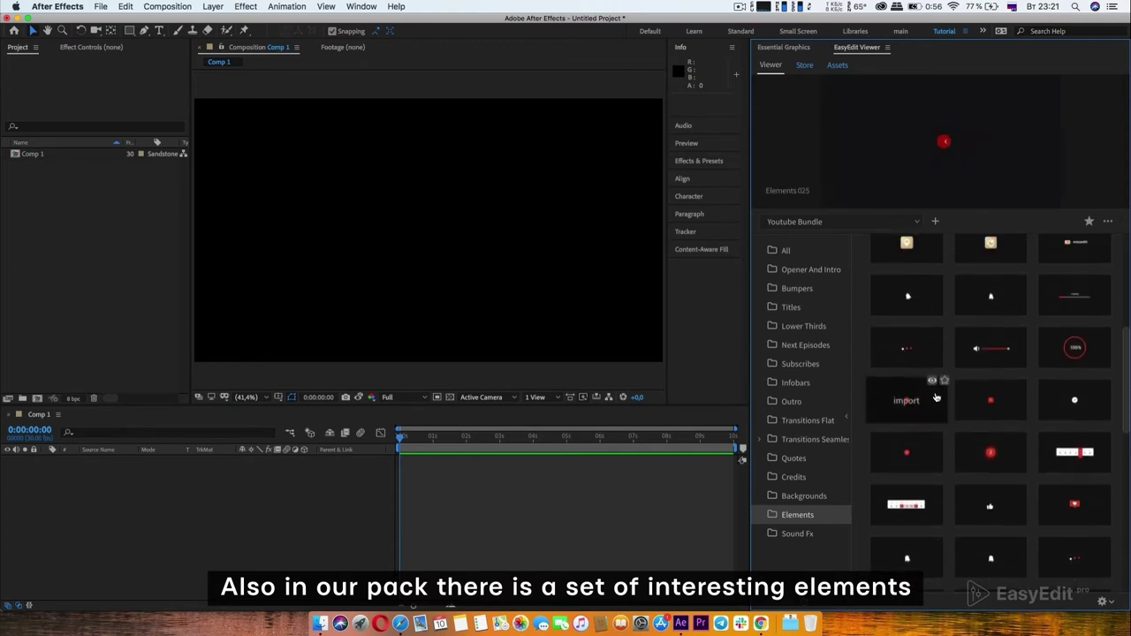
pyautogui.click(1074, 297)
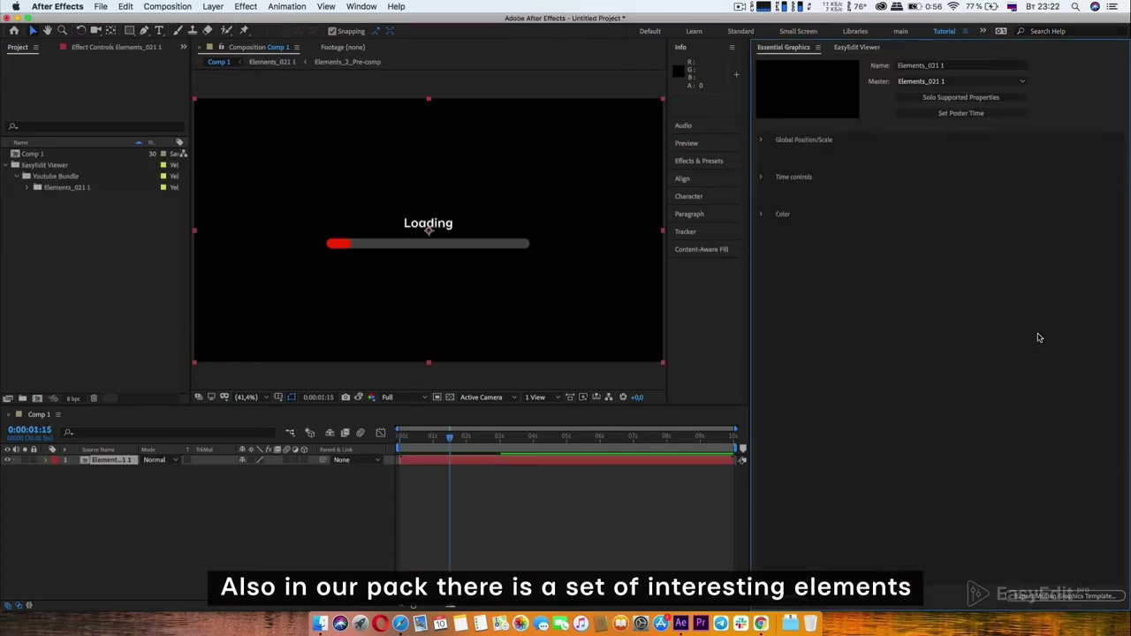
# Set the loading bar's Time to 3, Opacity Start to 4 and Opacity Stop to 5, then preview.
pyautogui.click(399, 437)
pyautogui.press('space')
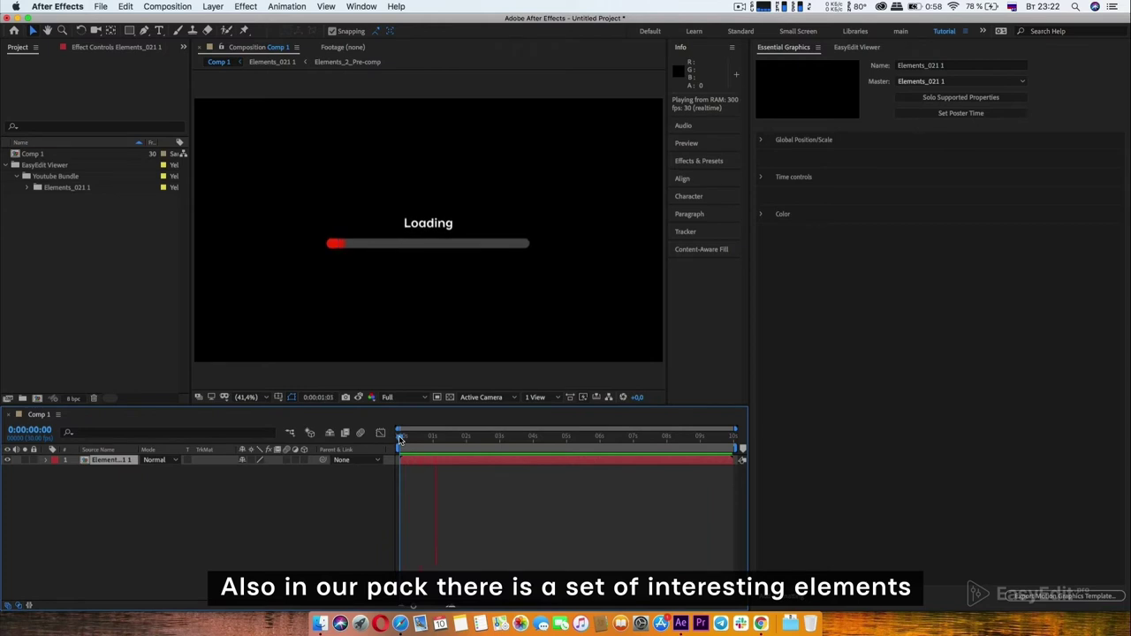
pyautogui.click(500, 436)
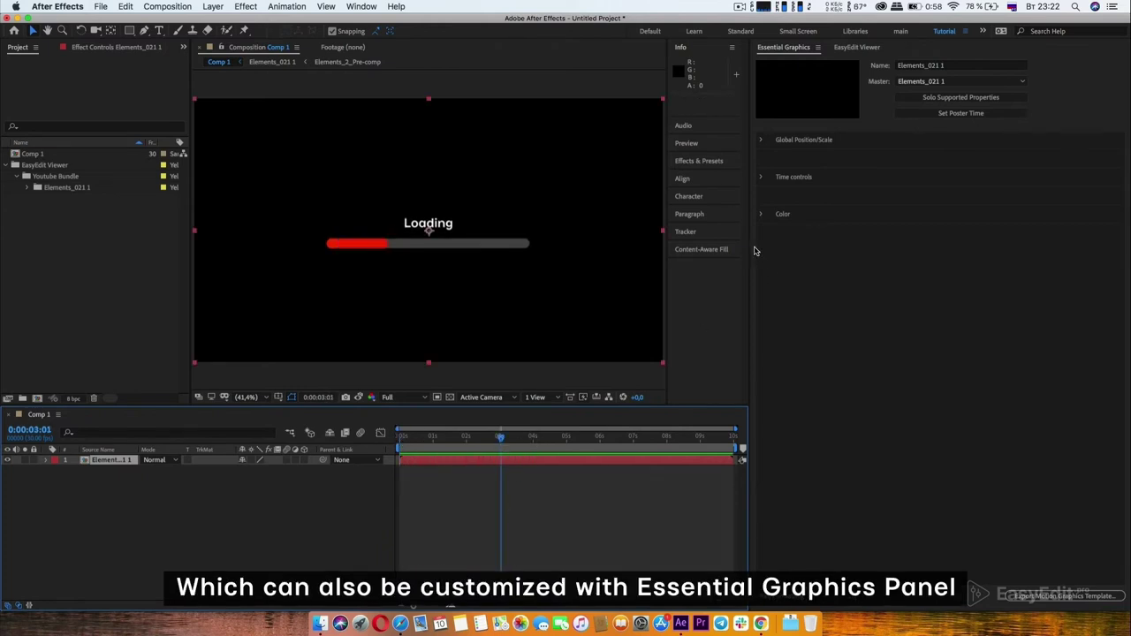
pyautogui.click(762, 177)
pyautogui.click(942, 196)
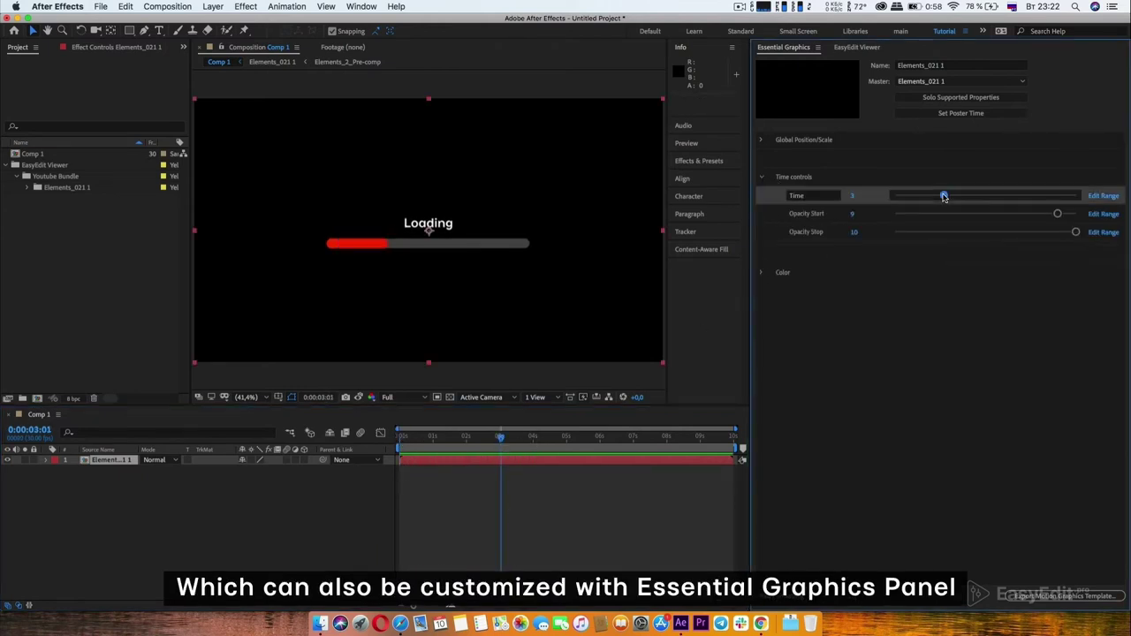
pyautogui.click(960, 215)
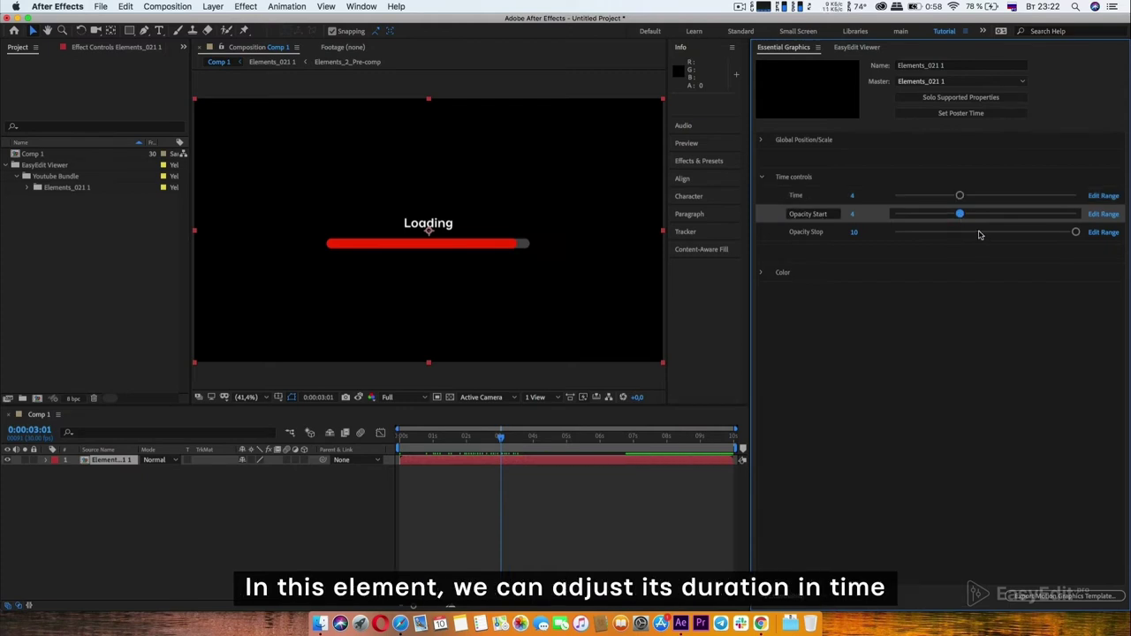
pyautogui.click(978, 232)
pyautogui.click(400, 438)
pyautogui.press('space')
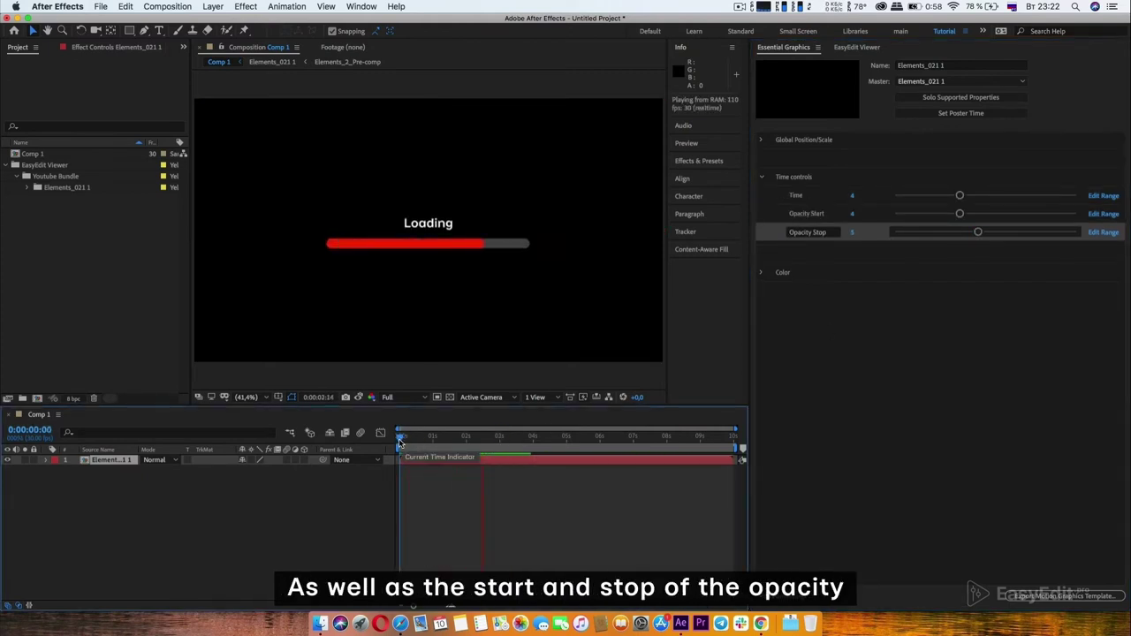
pyautogui.press('space')
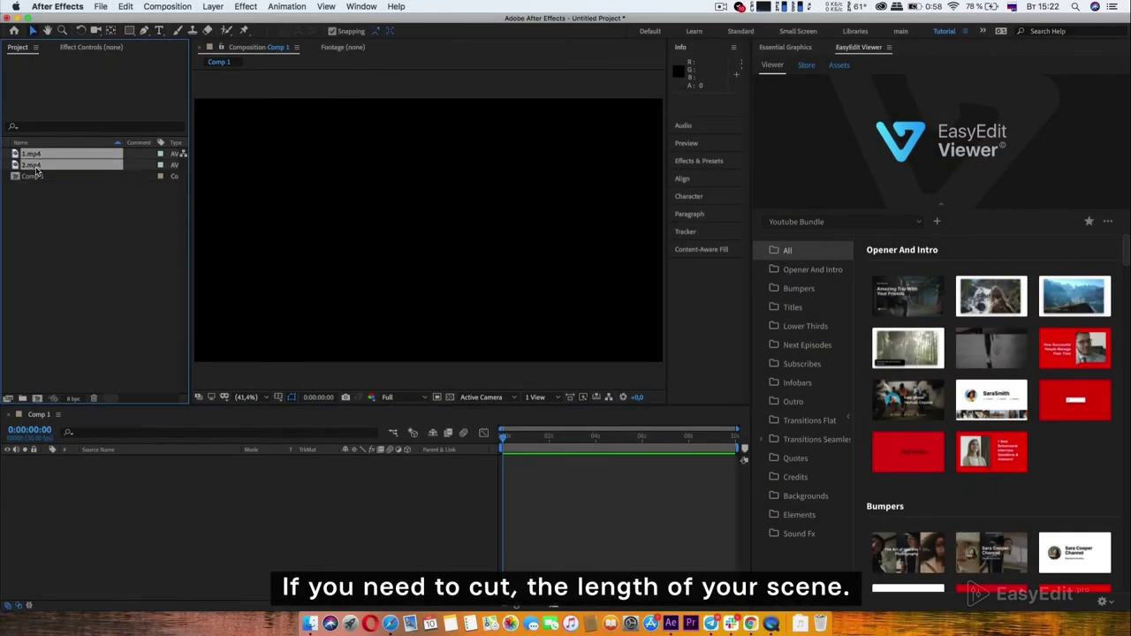
# Add 1.mp4 and 2.mp4 to Comp 1 and scale them to fit the frame.
pyautogui.moveTo(109, 480); pyautogui.dragTo(111, 482)
pyautogui.scroll(-2, 429, 154)
pyautogui.scroll(-2, 429, 155)
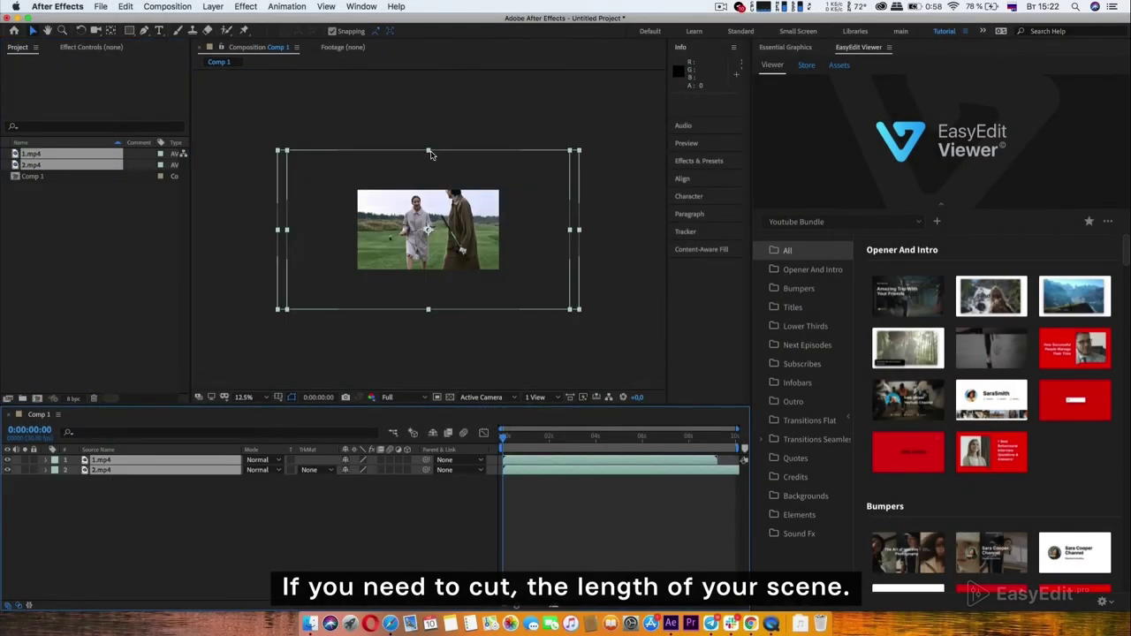
pyautogui.moveTo(429, 152); pyautogui.dragTo(427, 190)
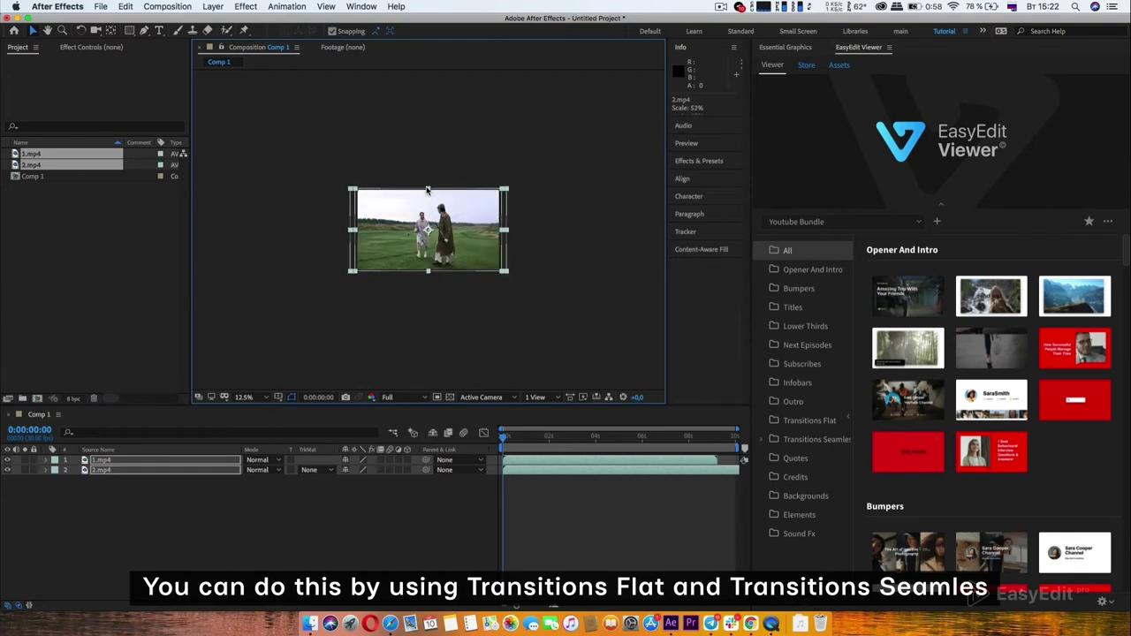
pyautogui.hotkey('shift', '/')
pyautogui.click(520, 465)
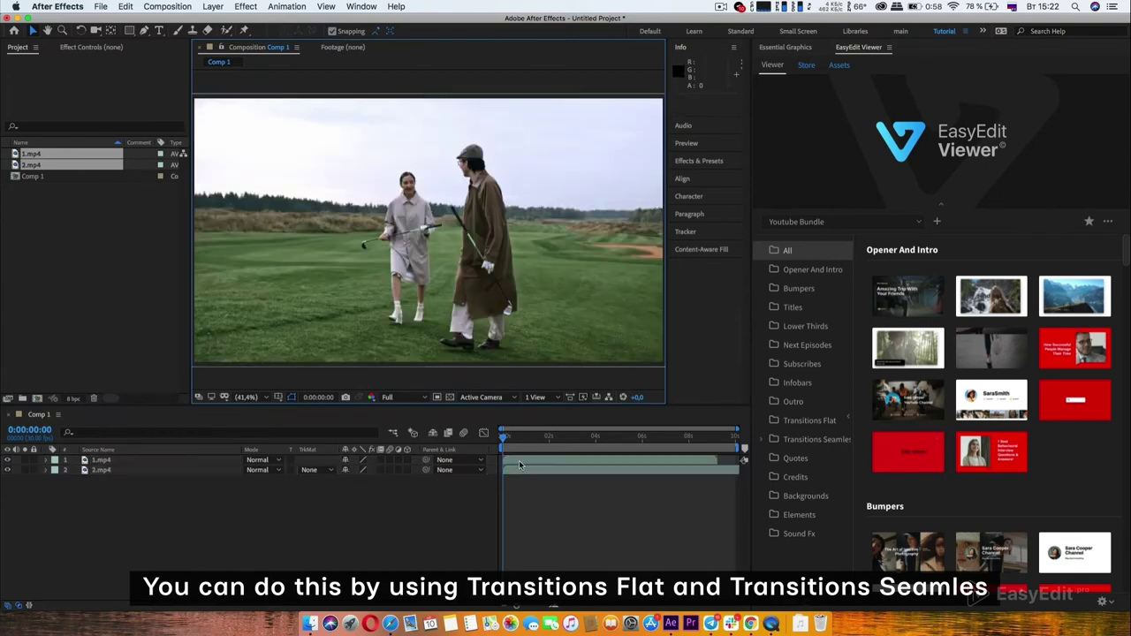
# Trim 1.mp4 to end at 2 seconds and start 2.mp4 at 2 seconds.
pyautogui.press('space')
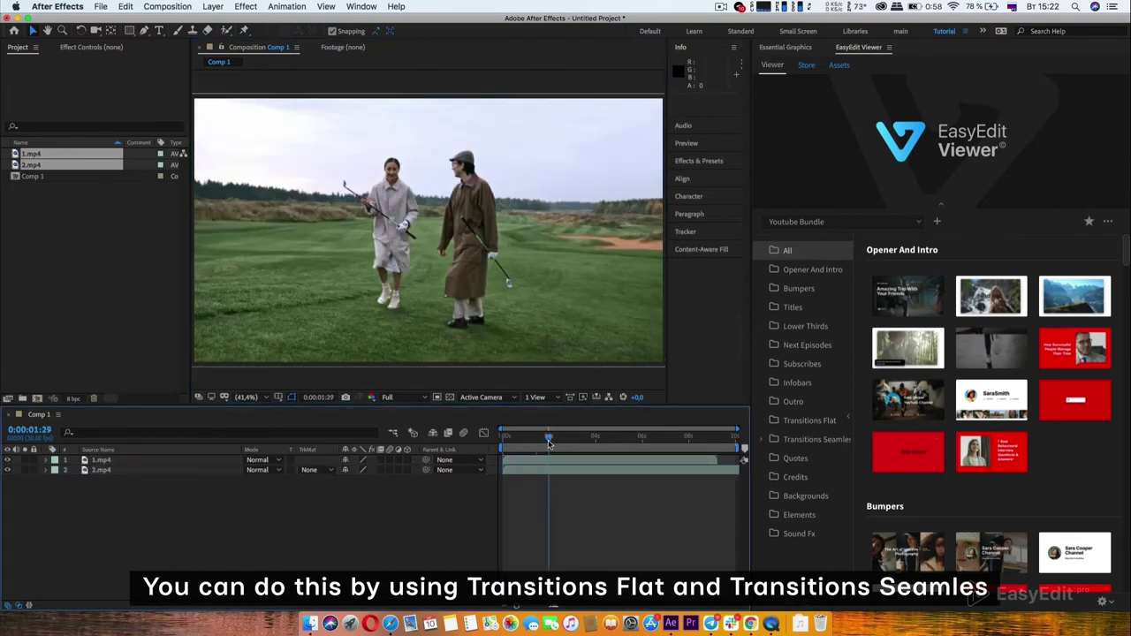
pyautogui.click(558, 459)
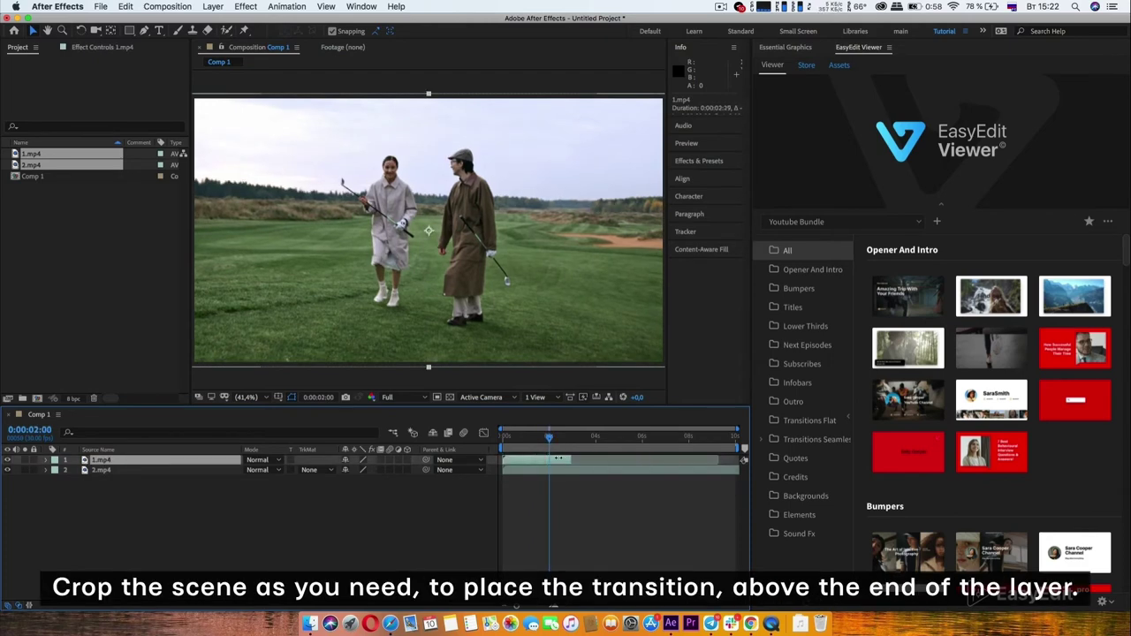
pyautogui.hotkey('alt', ']')
pyautogui.click(530, 469)
pyautogui.hotkey('alt', '[')
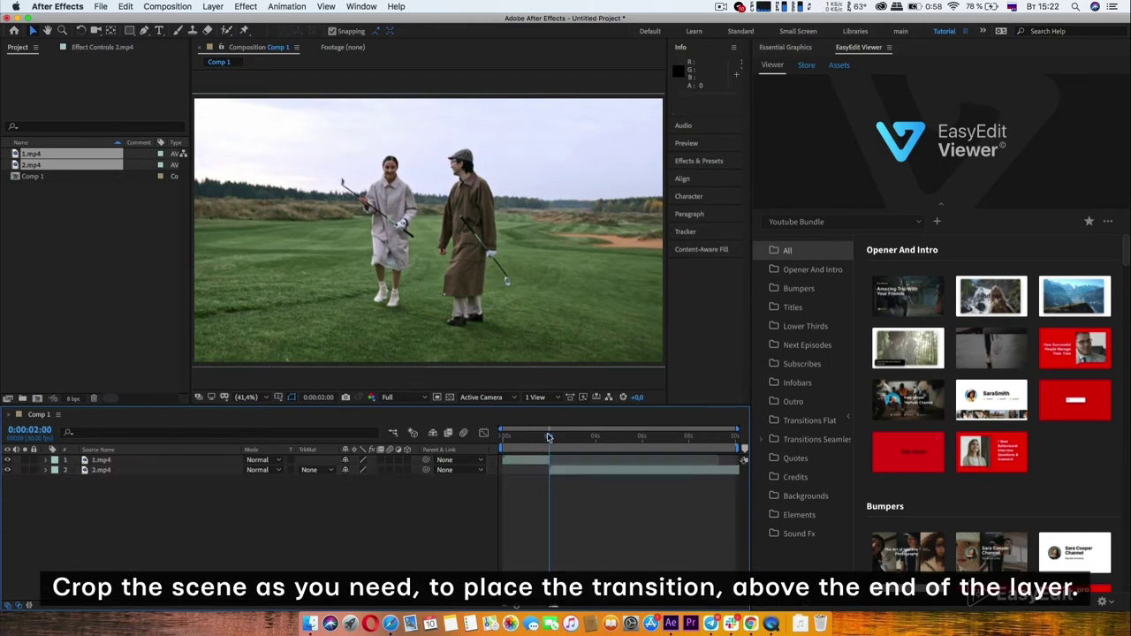
pyautogui.moveTo(548, 435); pyautogui.dragTo(496, 448)
# Add Transition_025 from Transitions Flat and place it over the clip junction.
pyautogui.click(809, 420)
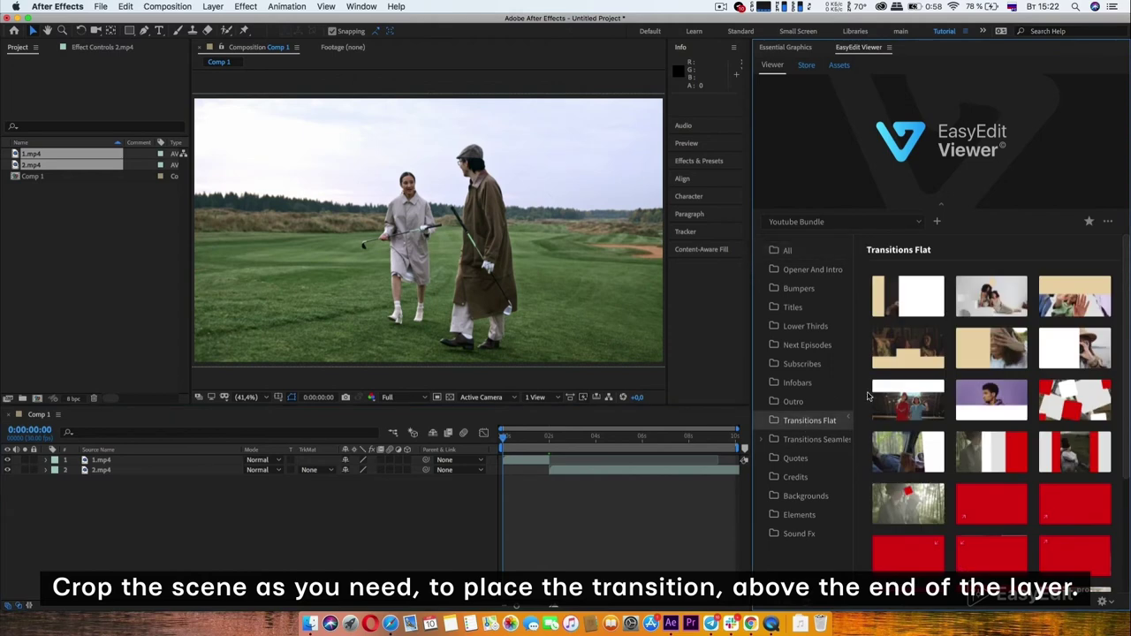
pyautogui.scroll(-2, 864, 386)
pyautogui.scroll(-2, 863, 386)
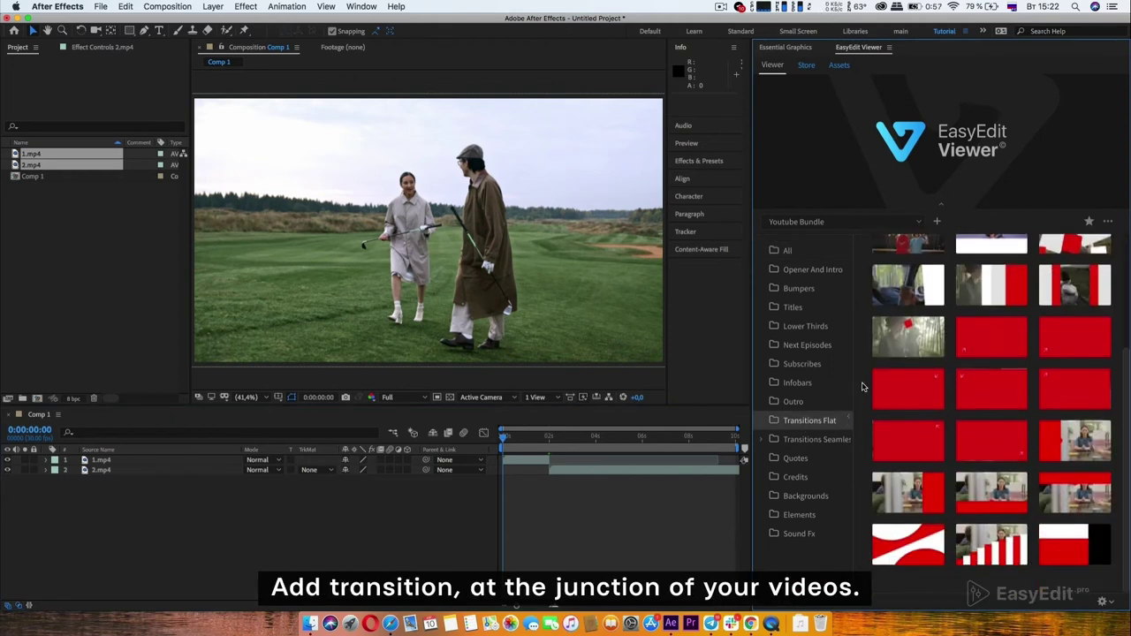
pyautogui.click(927, 545)
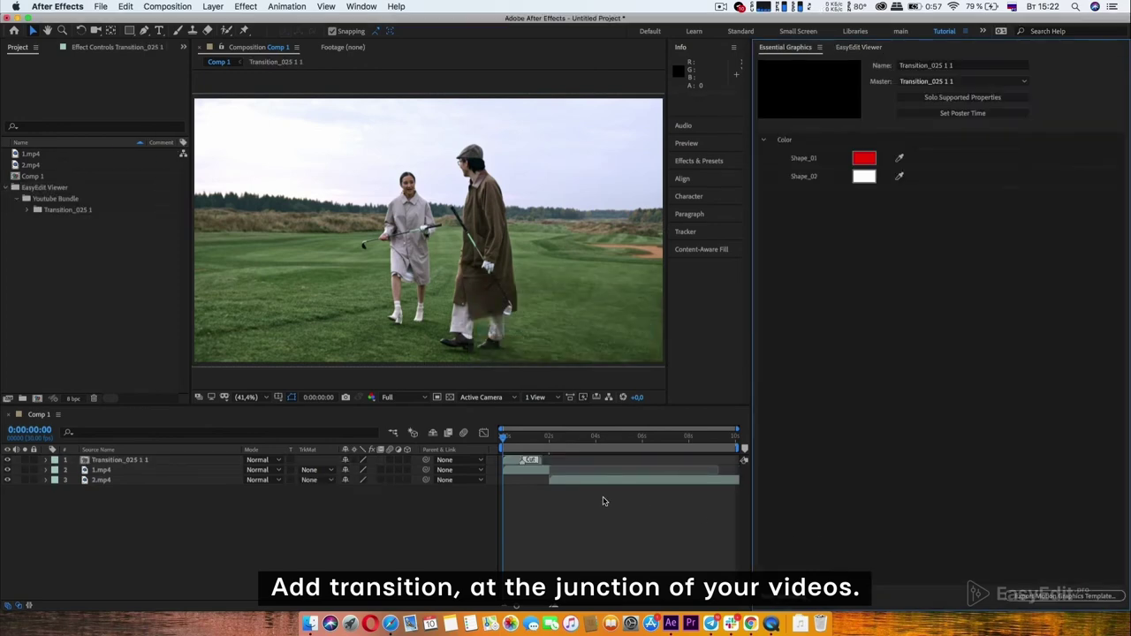
pyautogui.moveTo(507, 464); pyautogui.dragTo(538, 464)
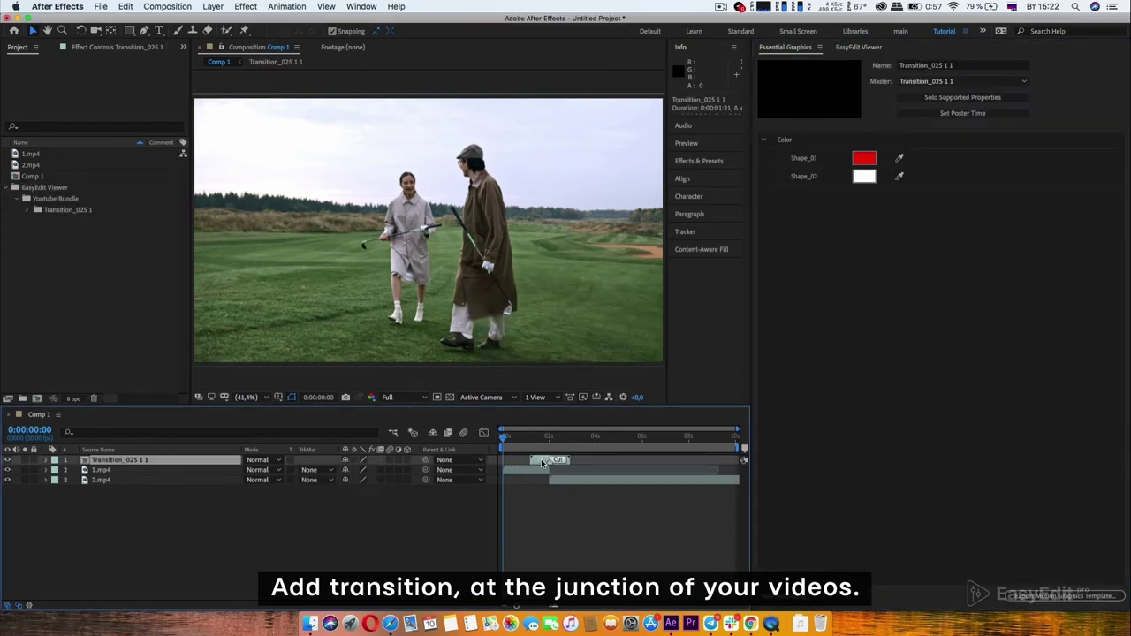
pyautogui.moveTo(525, 608); pyautogui.dragTo(534, 608)
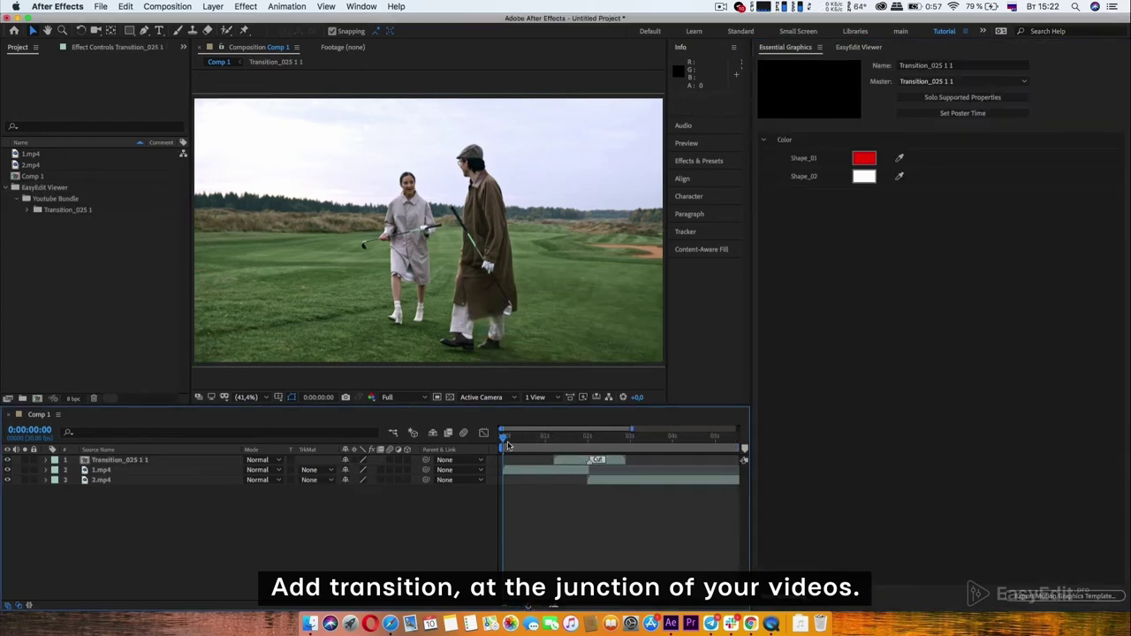
# Preview the Transition_025 effect, then delete its layer.
pyautogui.click(549, 516)
pyautogui.press('space')
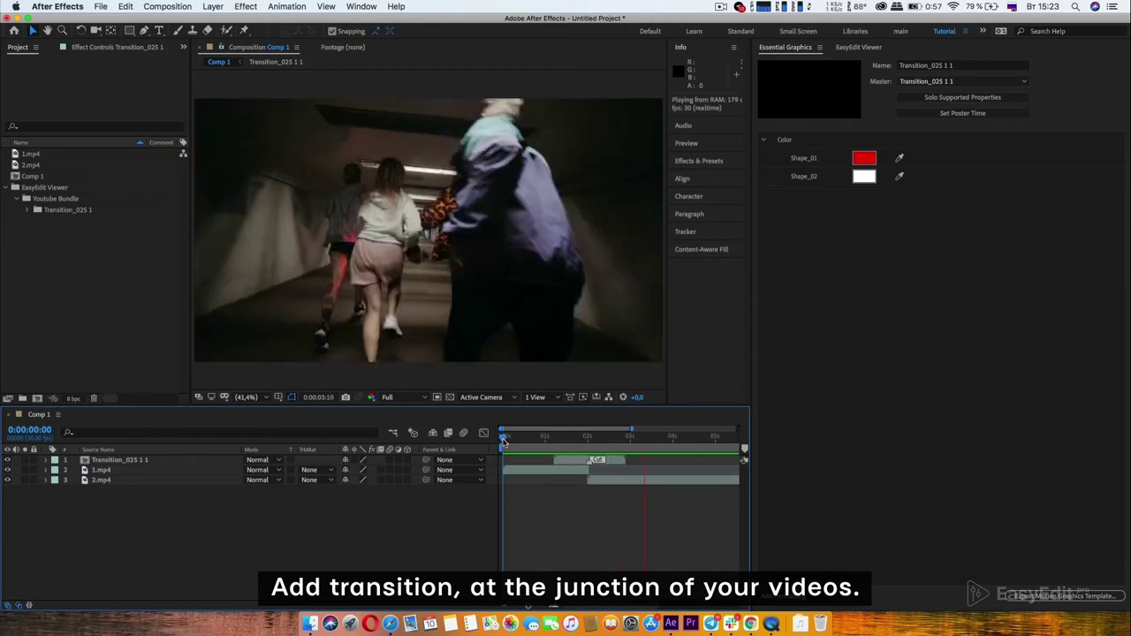
pyautogui.press('space')
pyautogui.press('space')
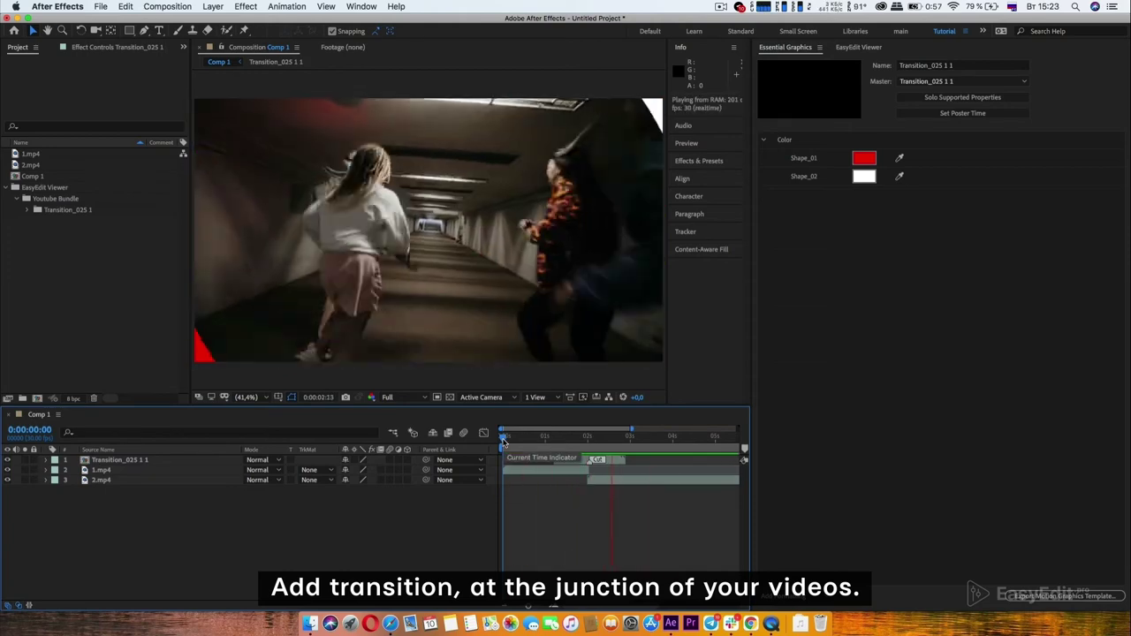
pyautogui.press('space')
pyautogui.click(178, 462)
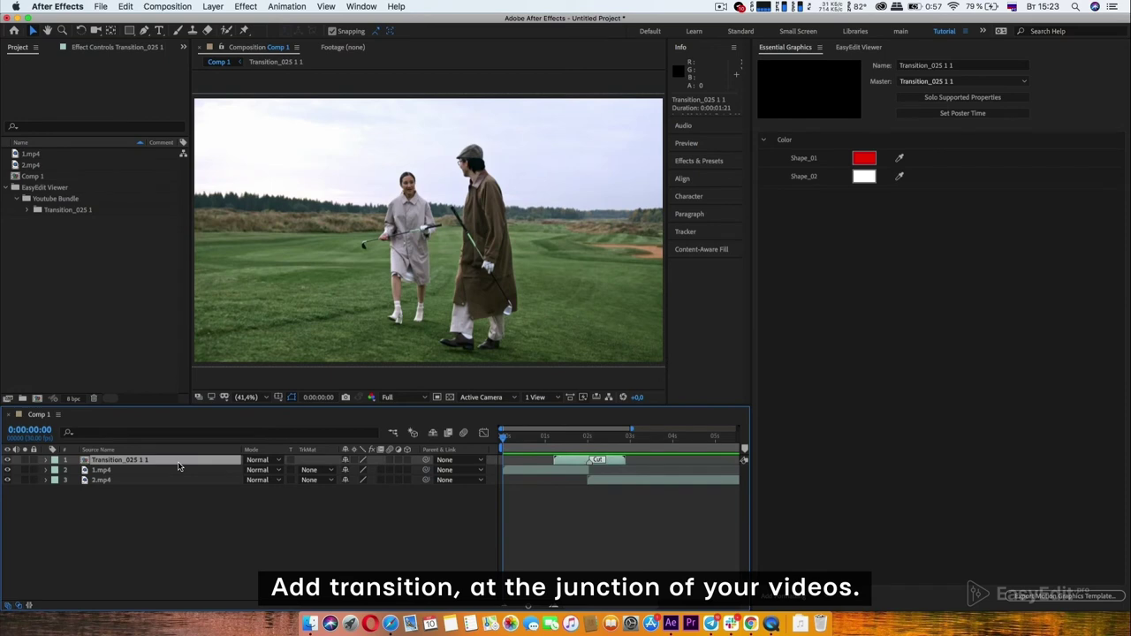
pyautogui.press('Delete')
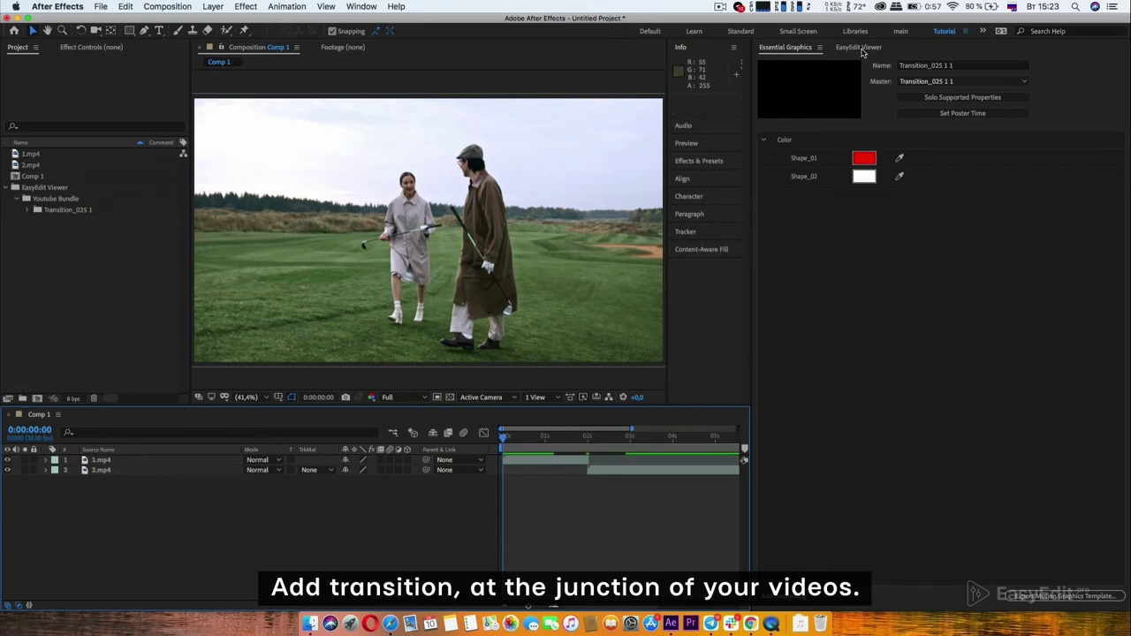
# Load the Transition_010 template from EasyEdit Viewer into the composition.
pyautogui.click(860, 47)
pyautogui.rightClick(863, 363)
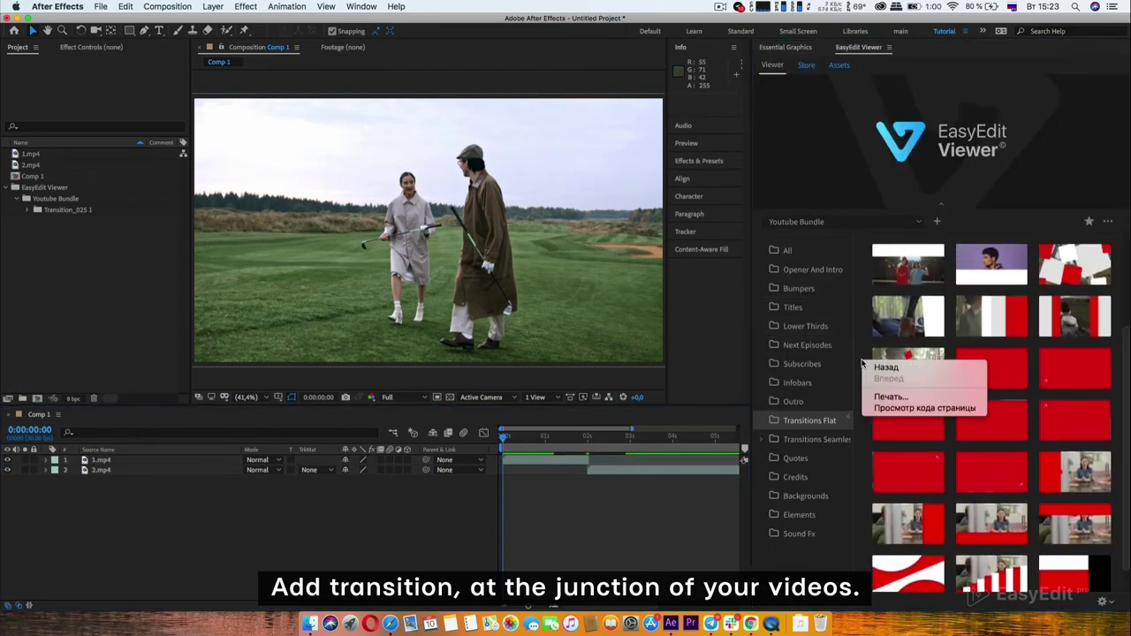
pyautogui.press('Escape')
pyautogui.doubleClick(908, 423)
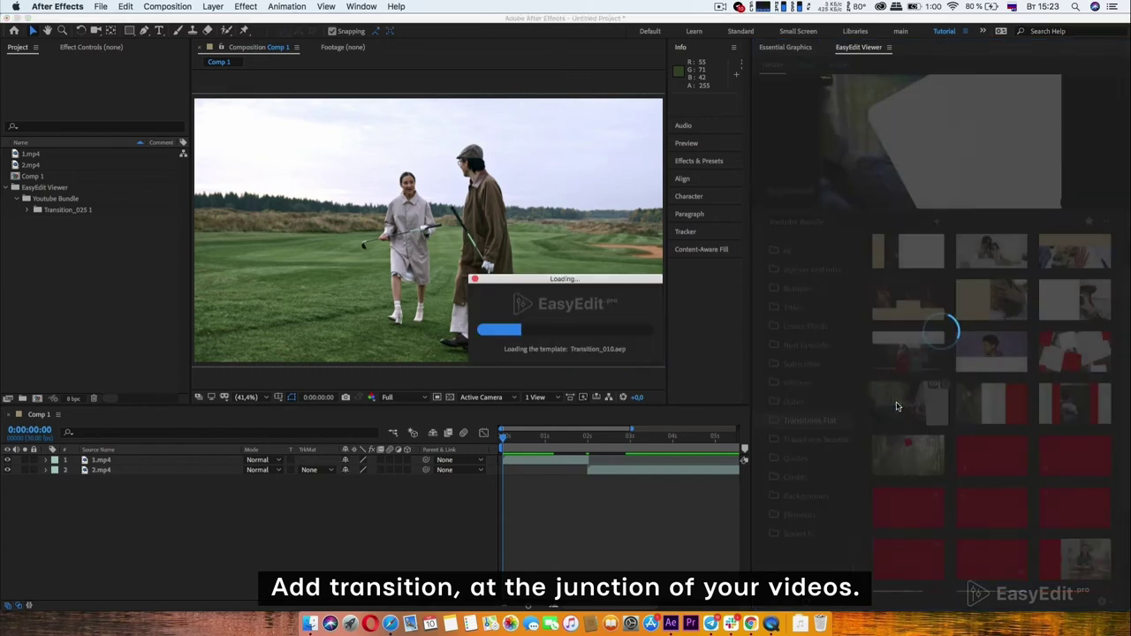
# Start 2.mp4 at 0:00:03:29 and extend 1.mp4 to meet it there.
pyautogui.click(631, 442)
pyautogui.click(613, 480)
pyautogui.press('[')
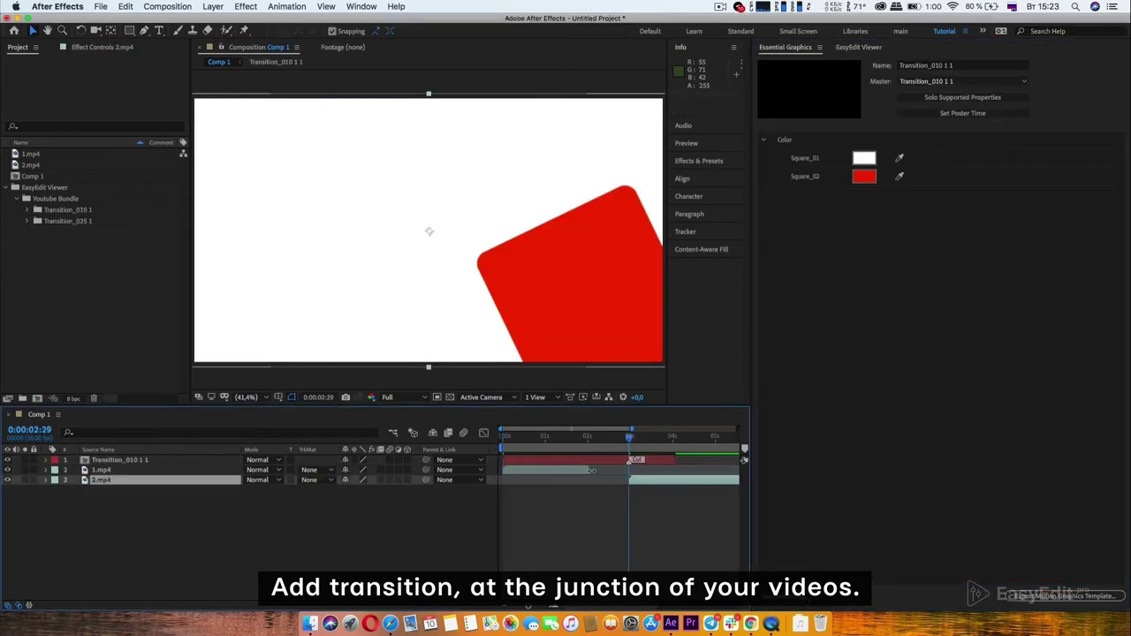
pyautogui.moveTo(591, 470); pyautogui.dragTo(628, 471)
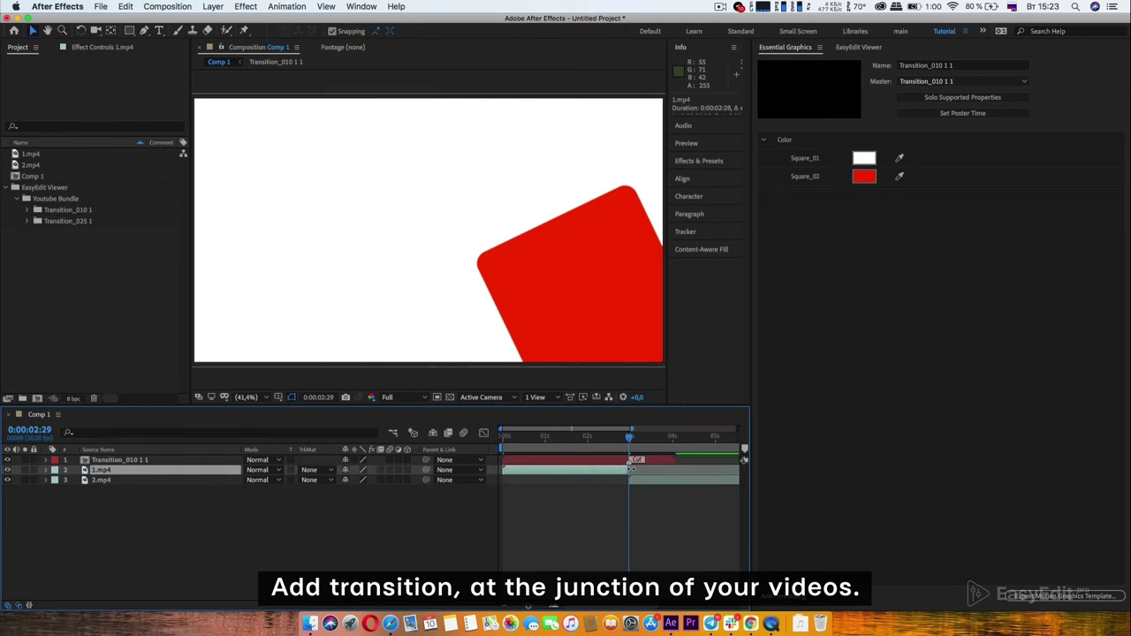
# Preview the Transition_010 effect, then delete its layer.
pyautogui.click(503, 440)
pyautogui.press('space')
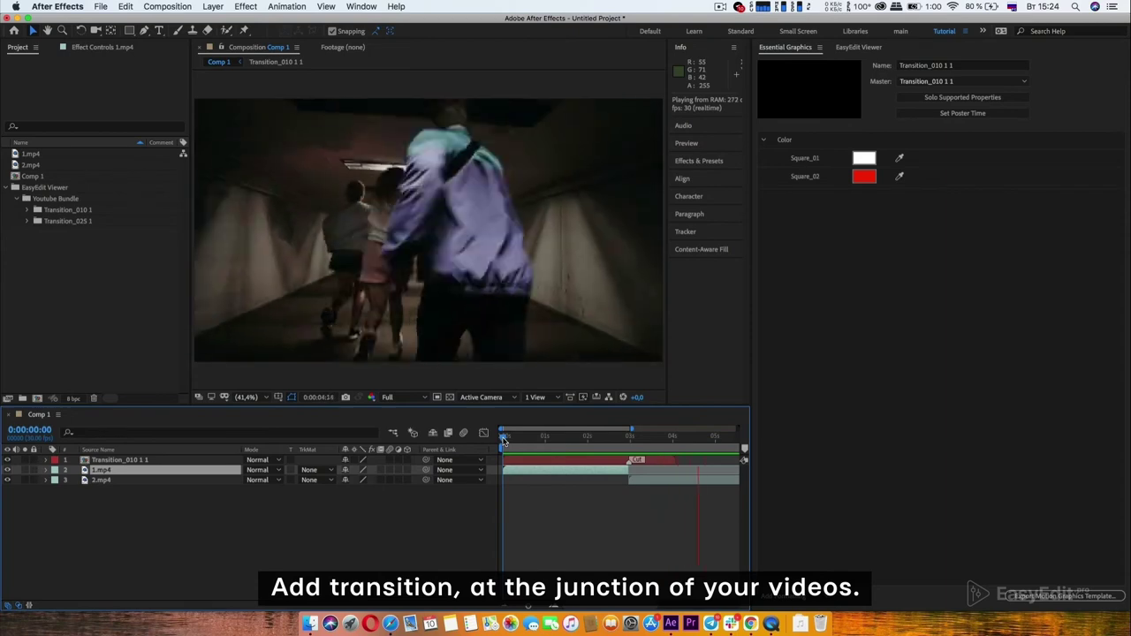
pyautogui.press('space')
pyautogui.press('space')
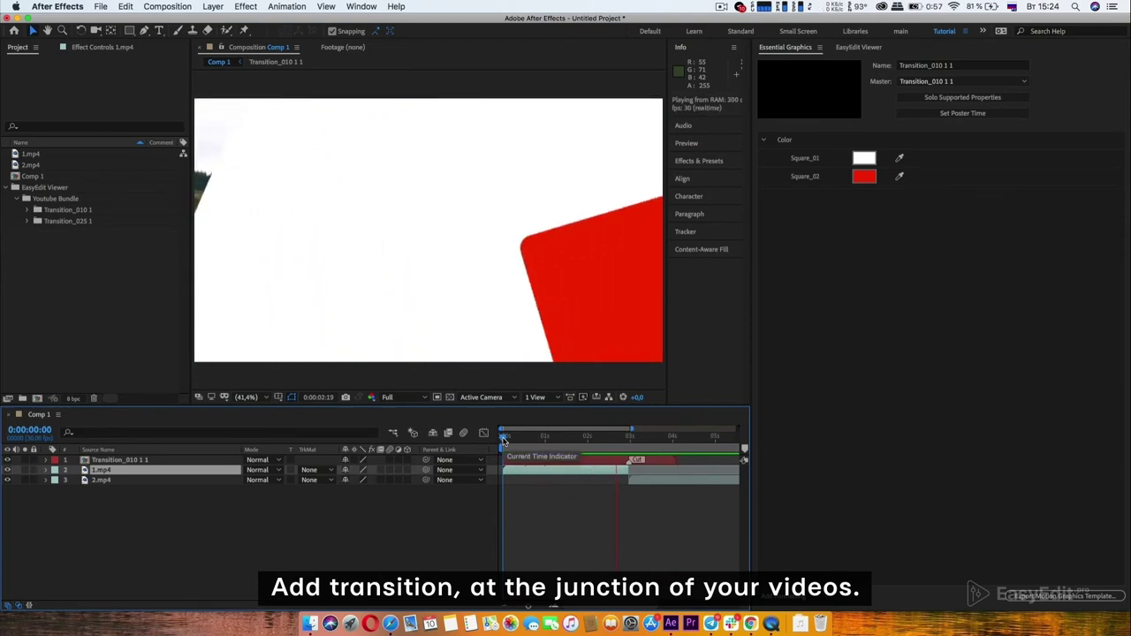
pyautogui.click(533, 459)
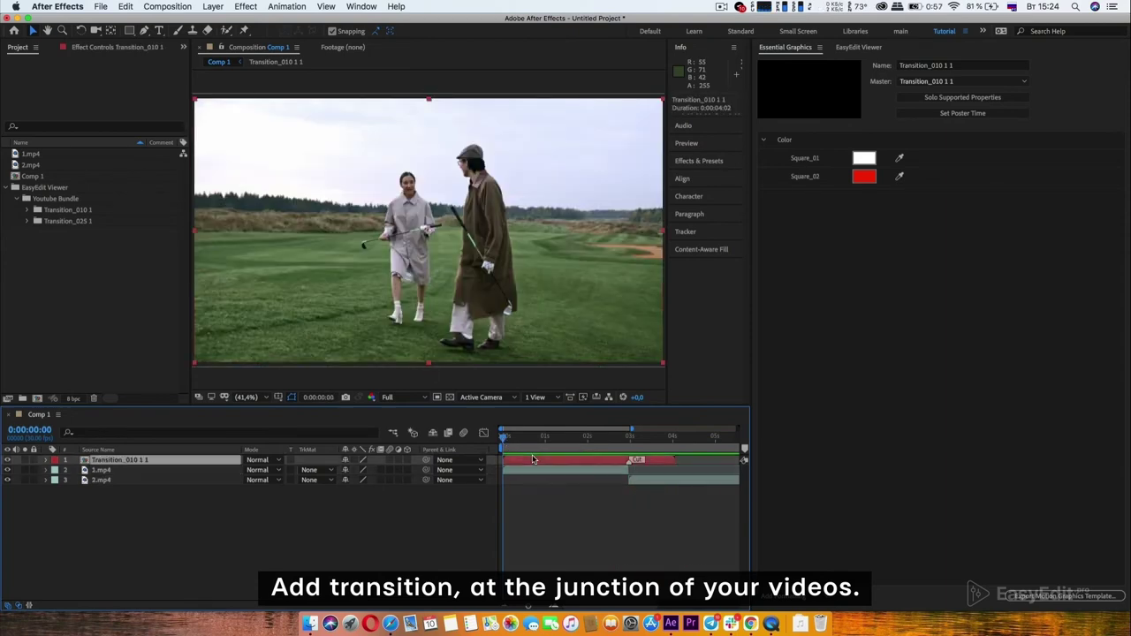
pyautogui.press('Delete')
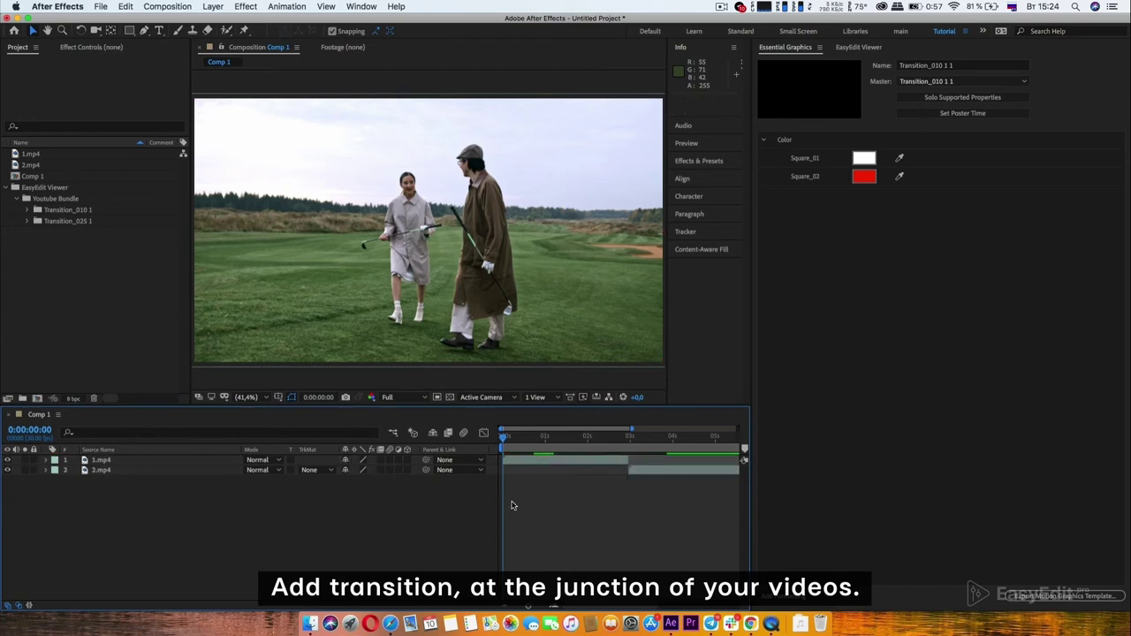
# Collapse the colour group and show the Transitions Seamless category in EasyEdit Viewer.
pyautogui.click(765, 141)
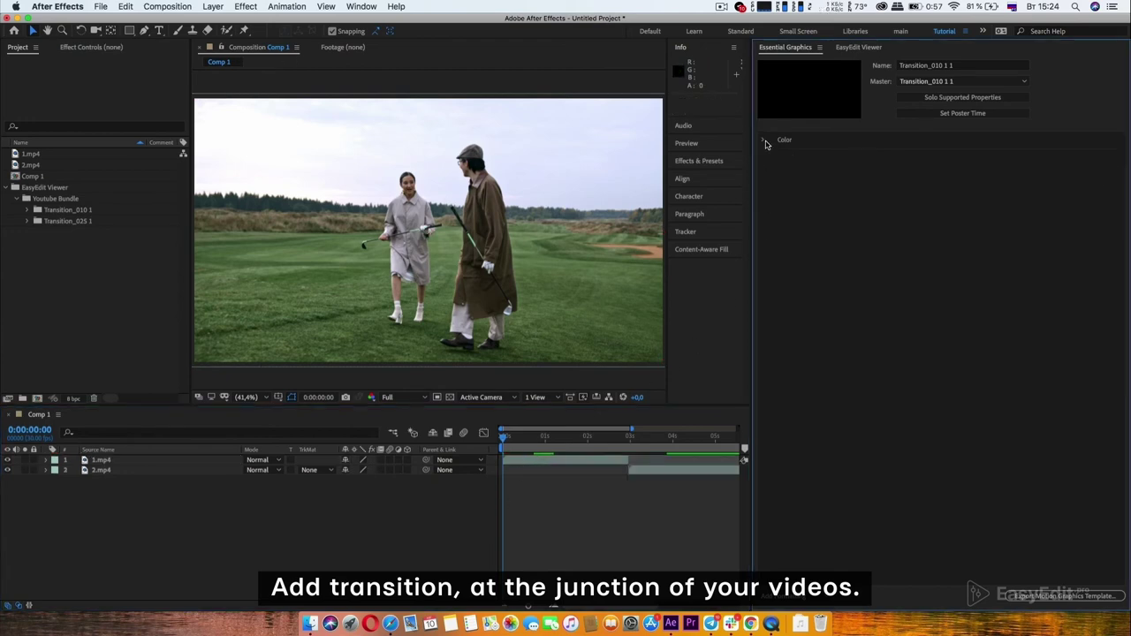
pyautogui.click(852, 49)
pyautogui.click(807, 435)
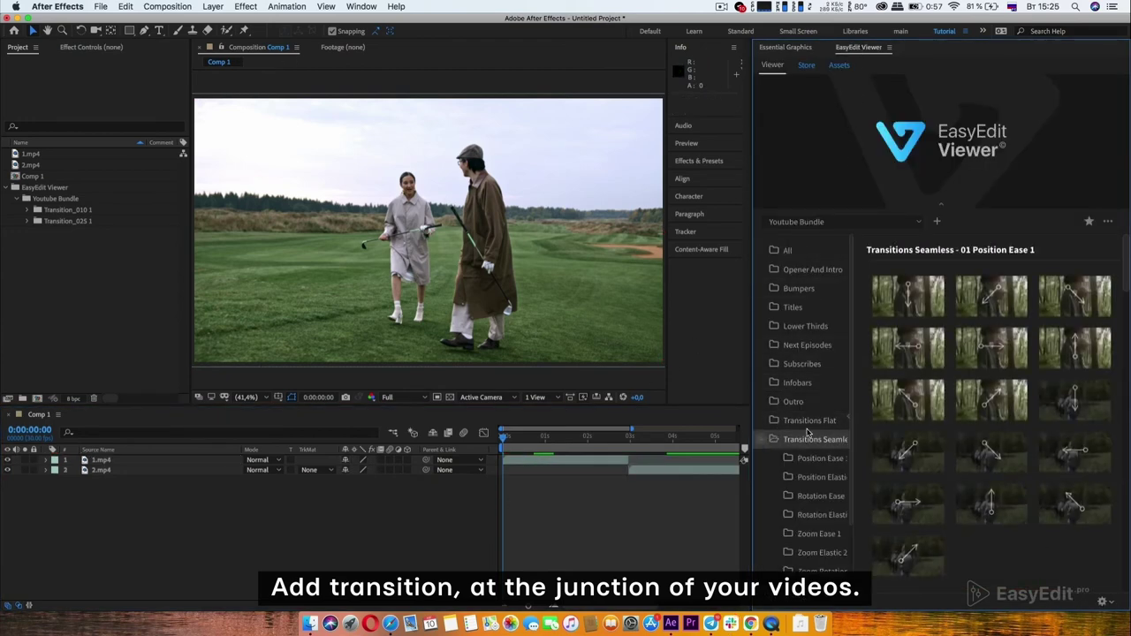
# Add the 011_Position Bounce UpLeft seamless transition to Comp 1.
pyautogui.scroll(-3, 858, 326)
pyautogui.scroll(-3, 857, 326)
pyautogui.scroll(-2, 857, 326)
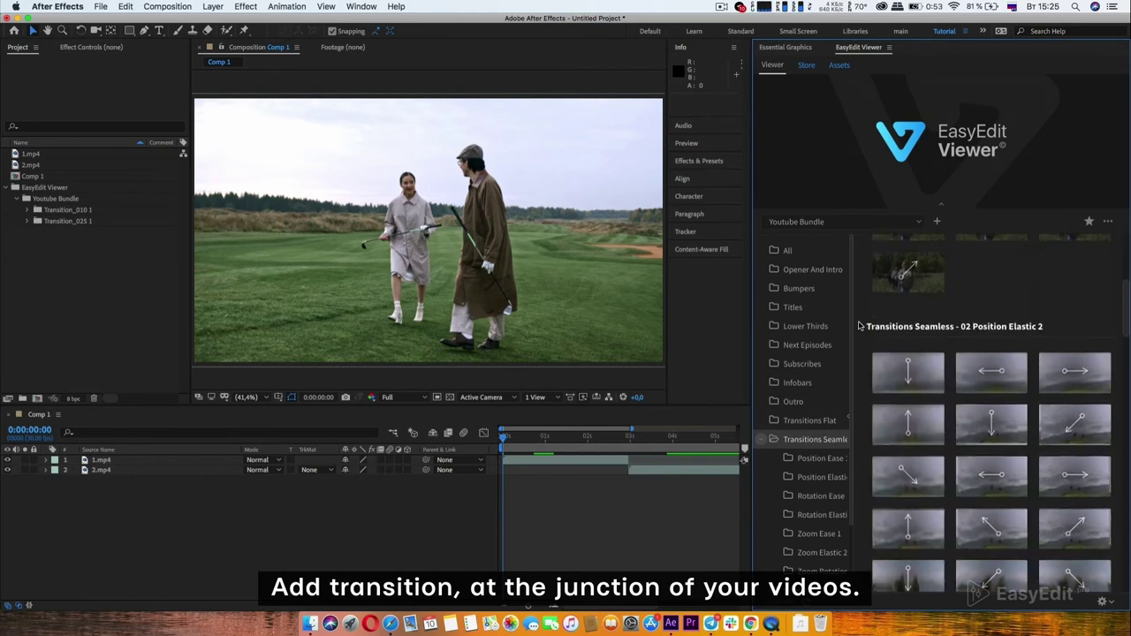
pyautogui.scroll(-3, 858, 326)
pyautogui.scroll(-3, 858, 326)
pyautogui.scroll(-2, 857, 326)
pyautogui.scroll(-2, 857, 326)
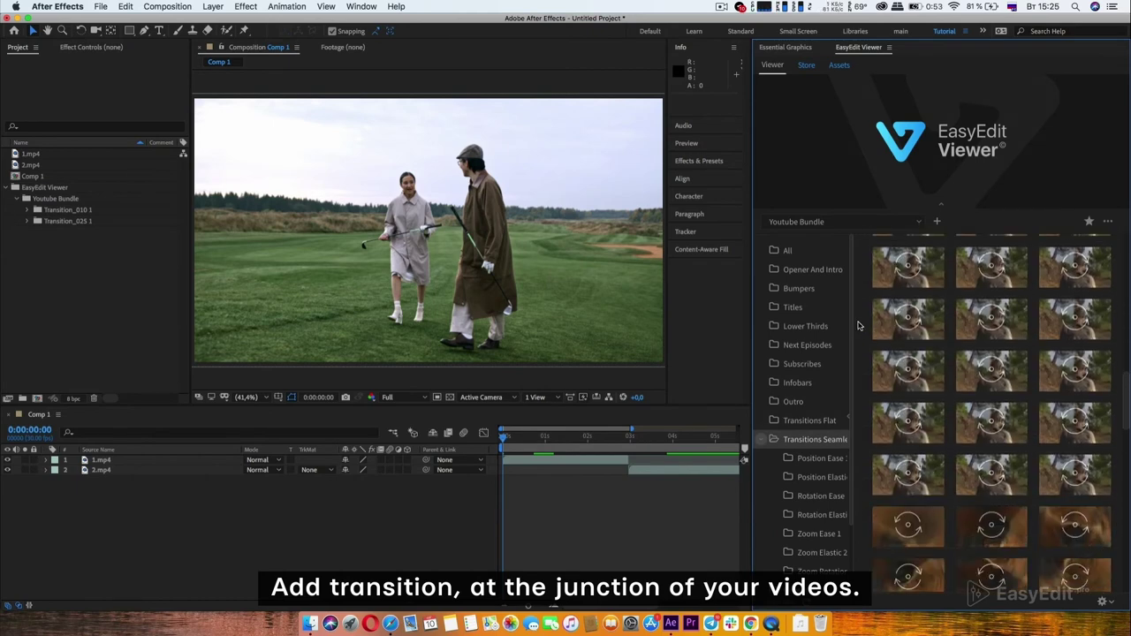
pyautogui.scroll(-3, 857, 326)
pyautogui.scroll(-2, 858, 327)
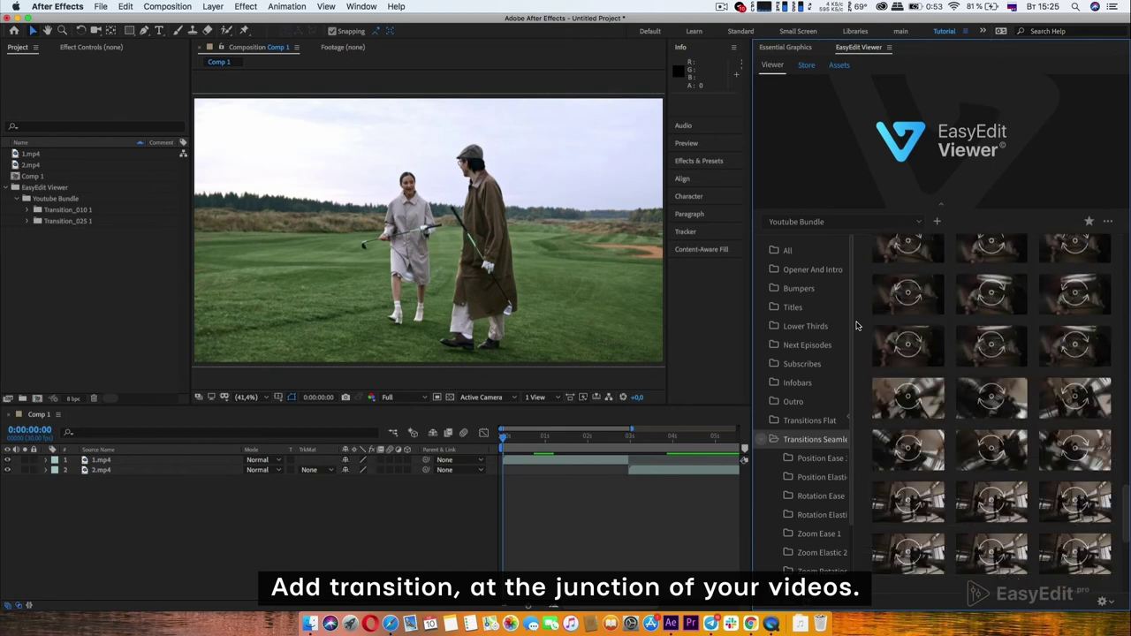
pyautogui.scroll(-2, 855, 326)
pyautogui.scroll(-3, 855, 326)
pyautogui.scroll(-3, 855, 326)
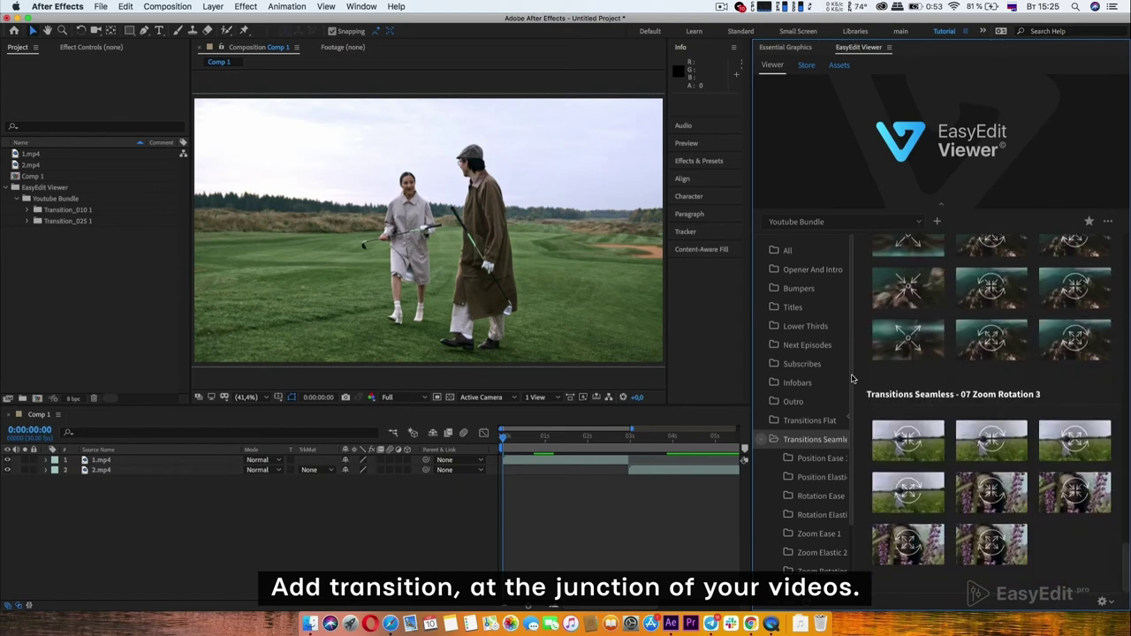
pyautogui.scroll(15, 852, 378)
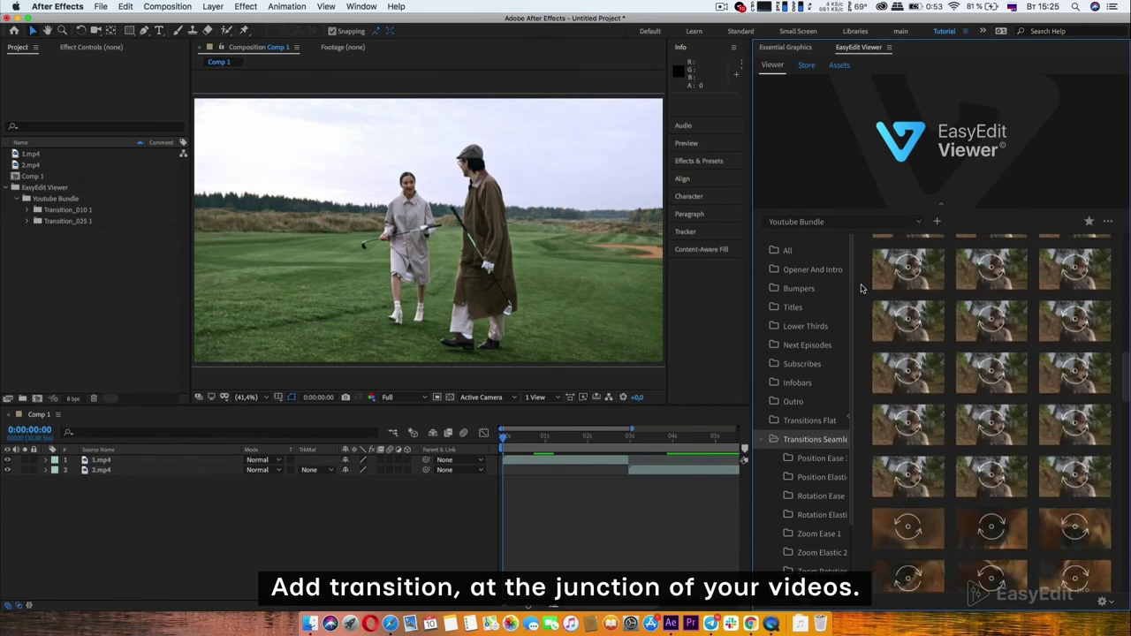
pyautogui.scroll(-3, 856, 289)
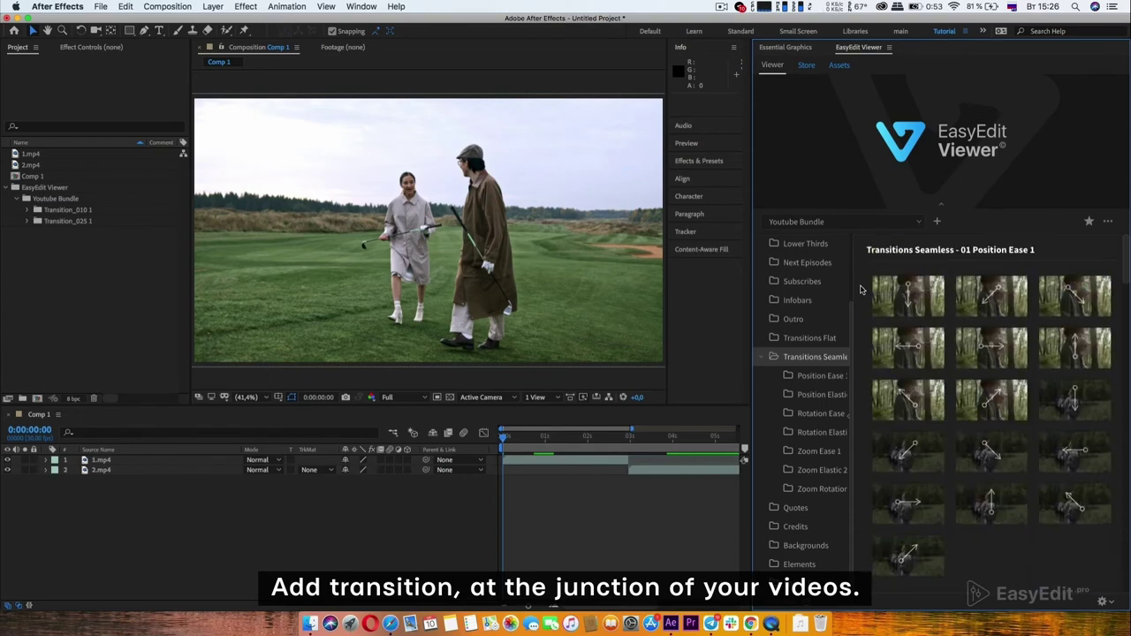
pyautogui.scroll(-5, 861, 289)
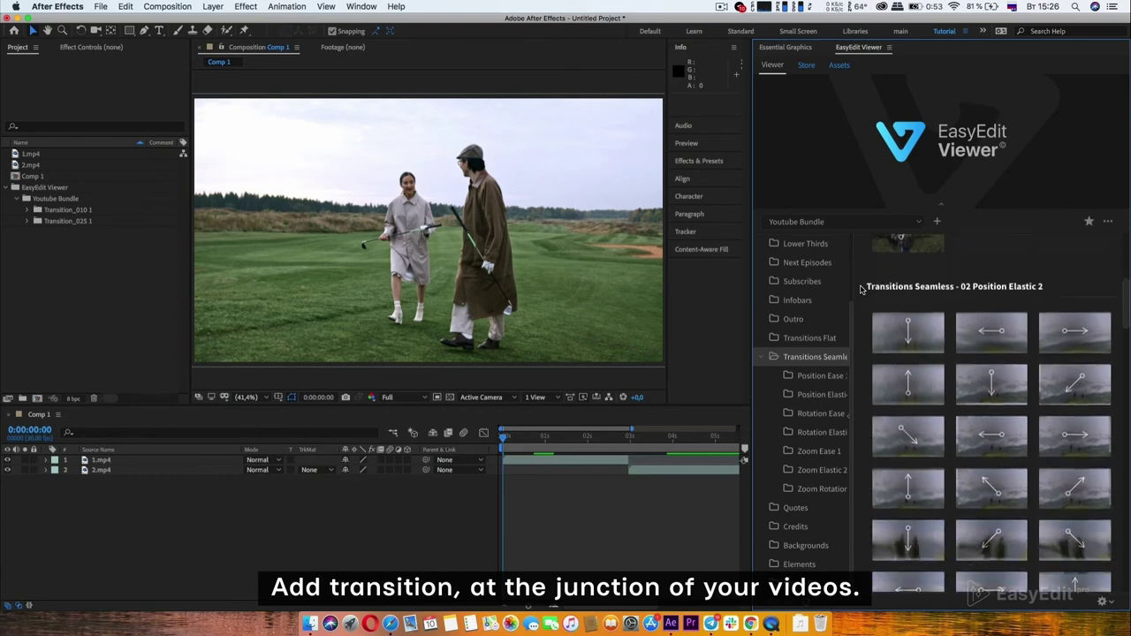
pyautogui.click(915, 476)
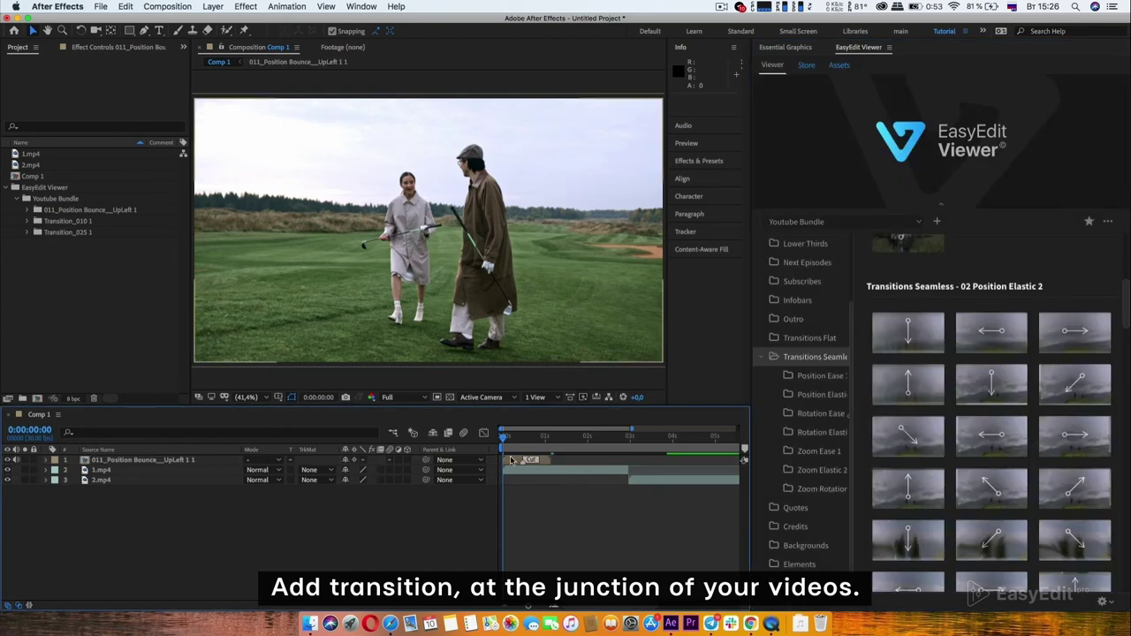
# Move the bounce transition to the clip junction and preview it from the start.
pyautogui.moveTo(511, 460)
pyautogui.mouseDown()
pyautogui.moveTo(576, 467)
pyautogui.moveTo(590, 480)
pyautogui.mouseUp()
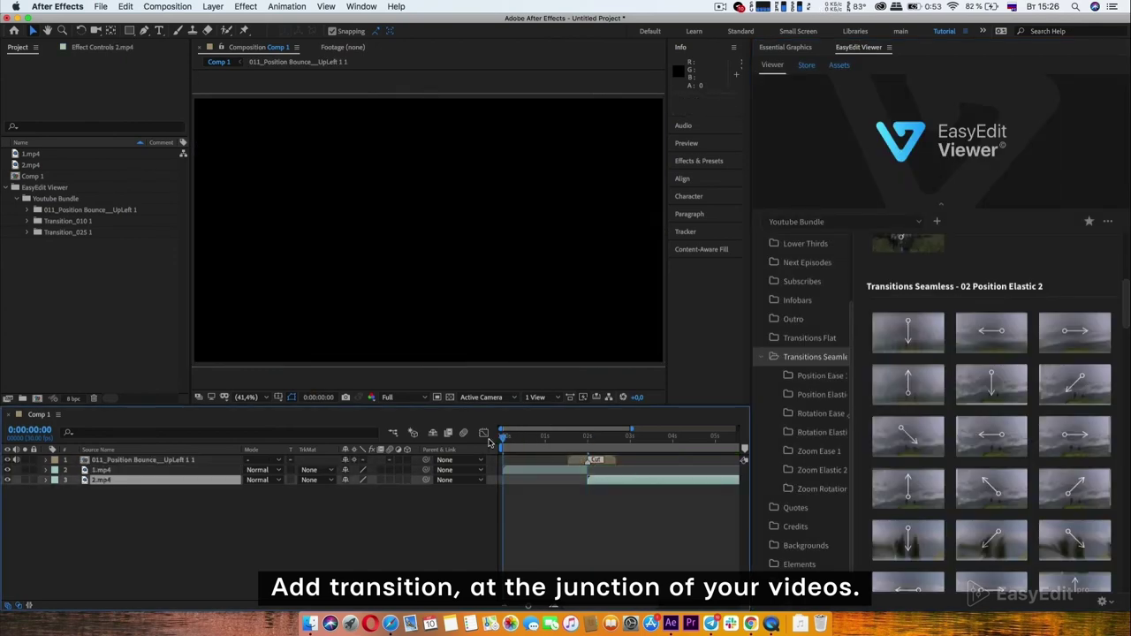
pyautogui.click(502, 437)
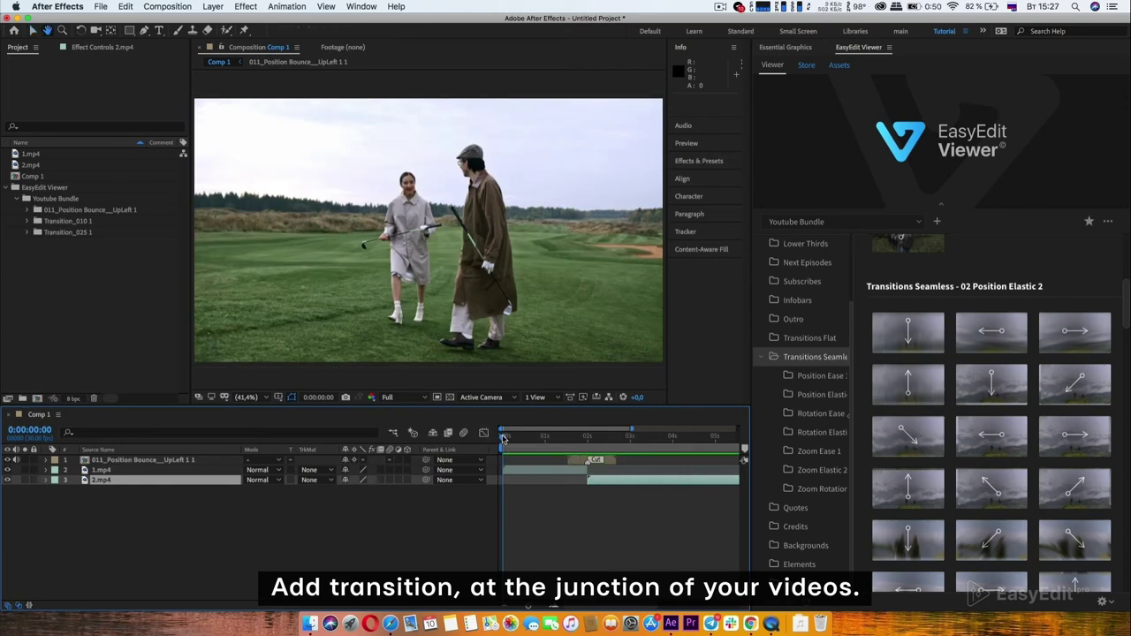
pyautogui.press('space')
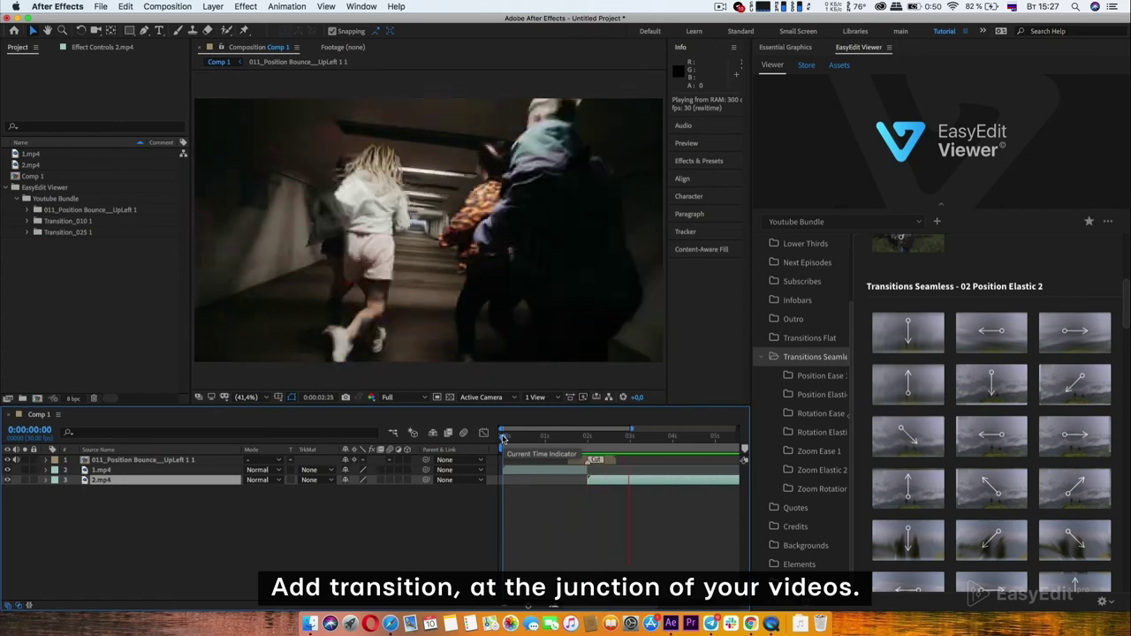
pyautogui.press('space')
# Delete the bounce transition, add 008_Rotation Elastic 90 Center CW instead, and preview it.
pyautogui.click(209, 460)
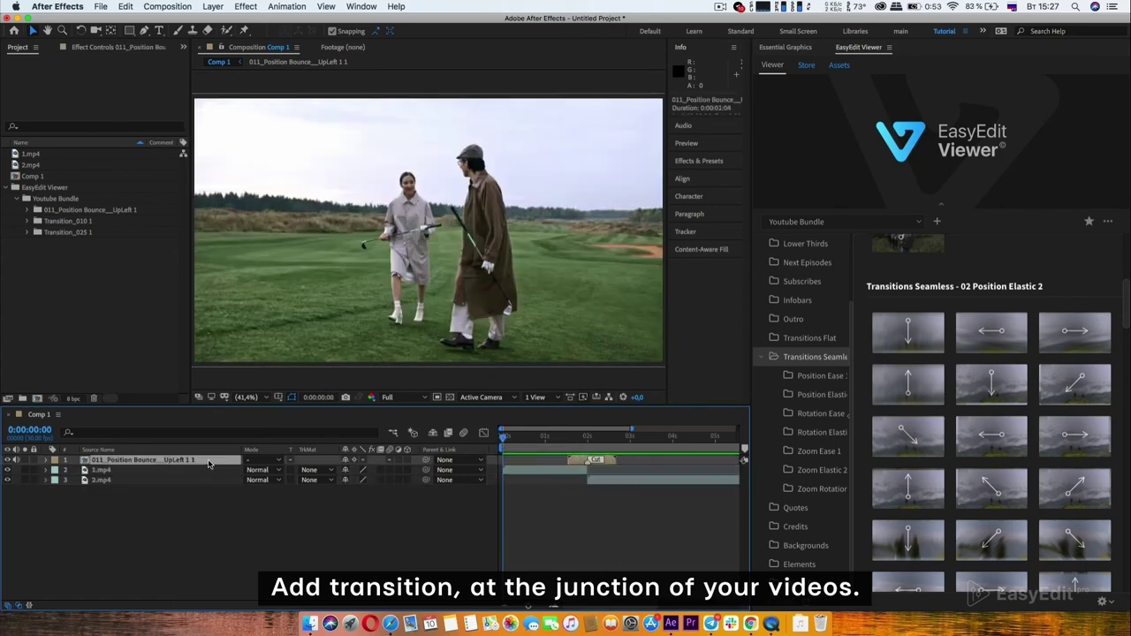
pyautogui.press('Delete')
pyautogui.scroll(-10, 873, 432)
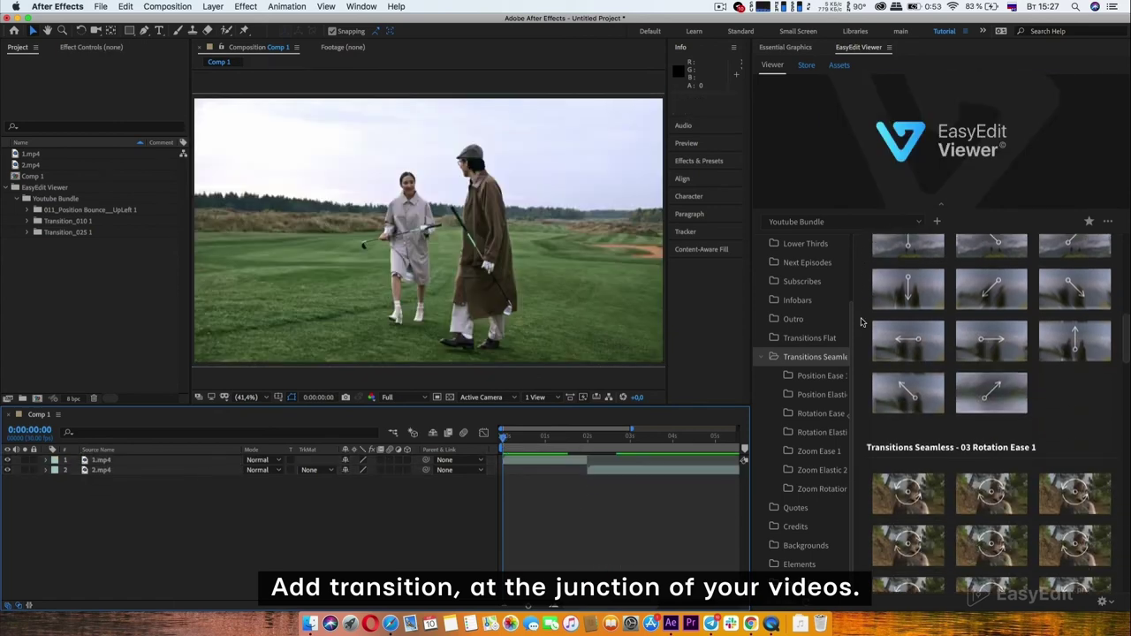
pyautogui.scroll(-5, 862, 322)
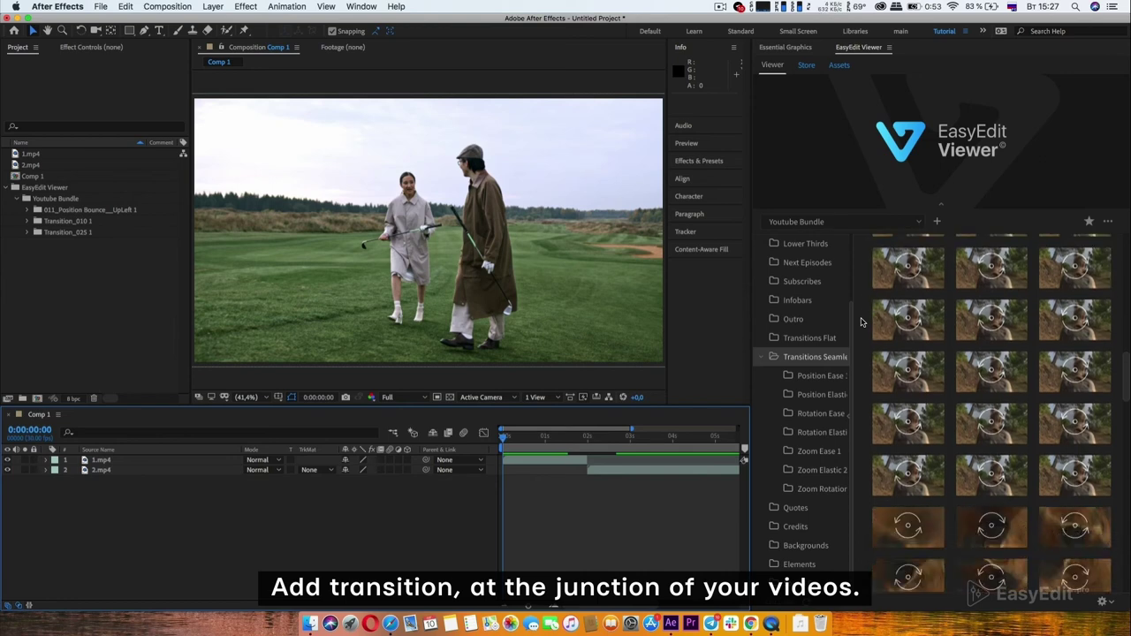
pyautogui.scroll(-5, 862, 321)
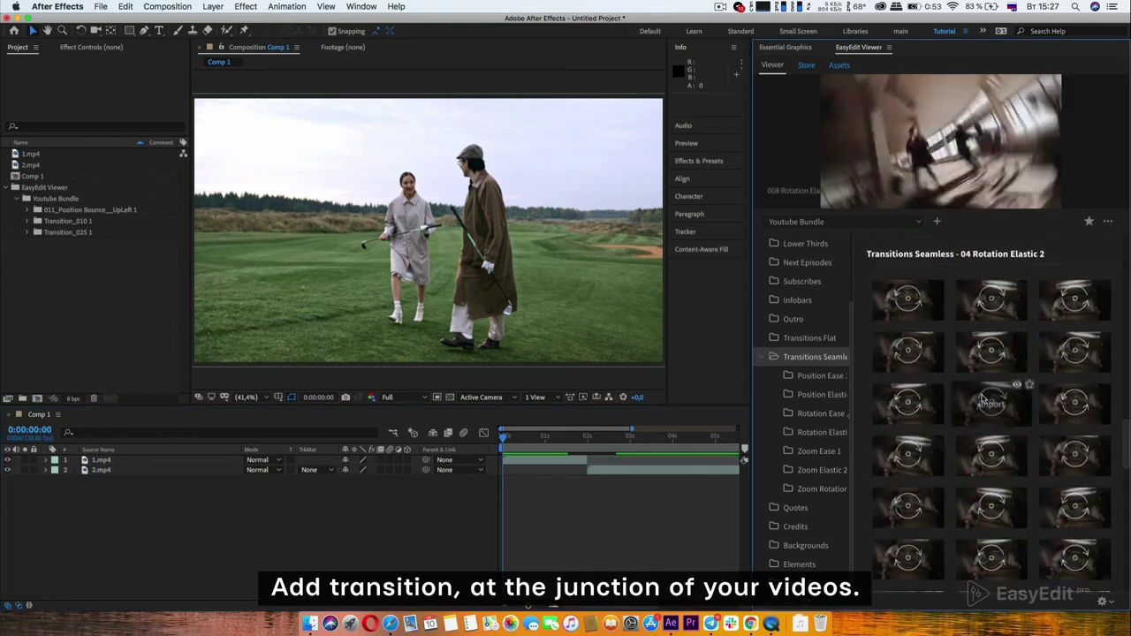
pyautogui.click(979, 395)
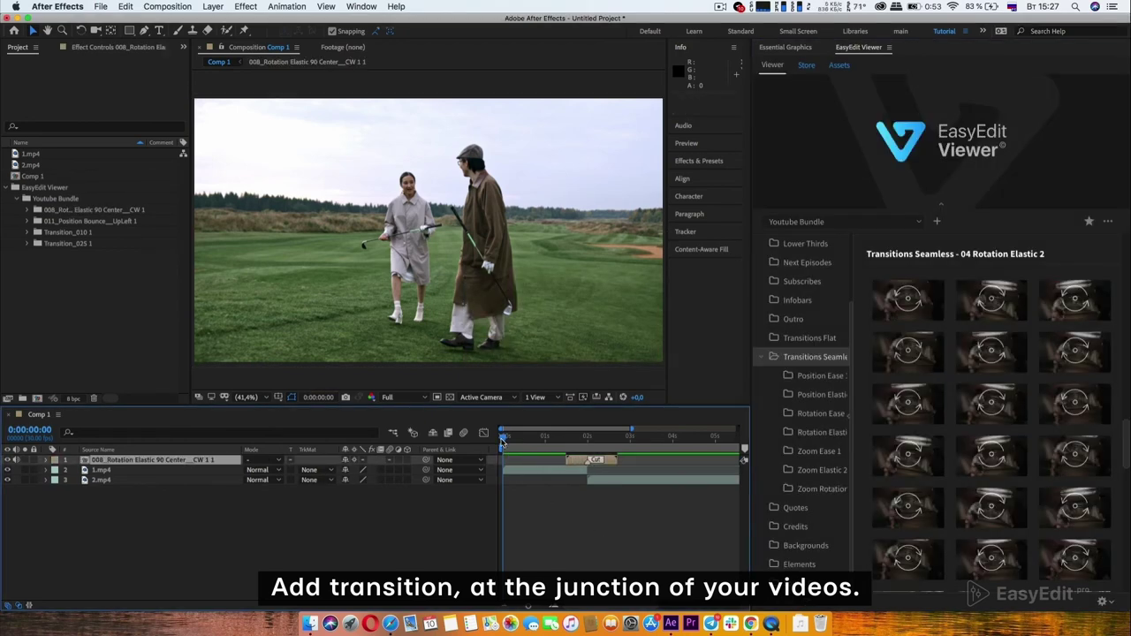
pyautogui.press('space')
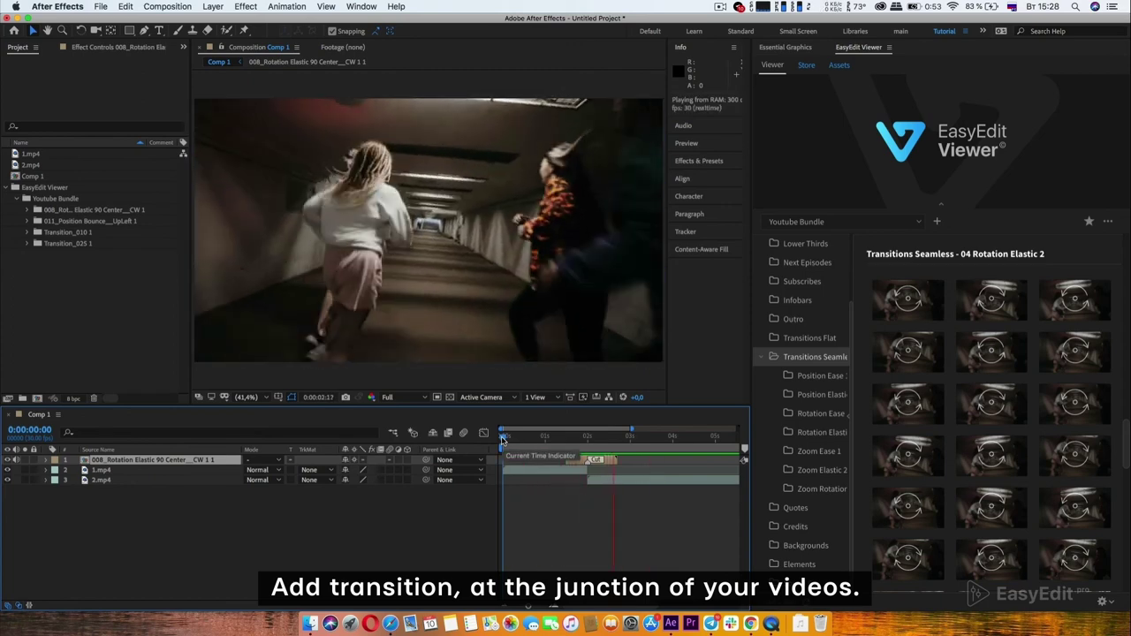
pyautogui.press('space')
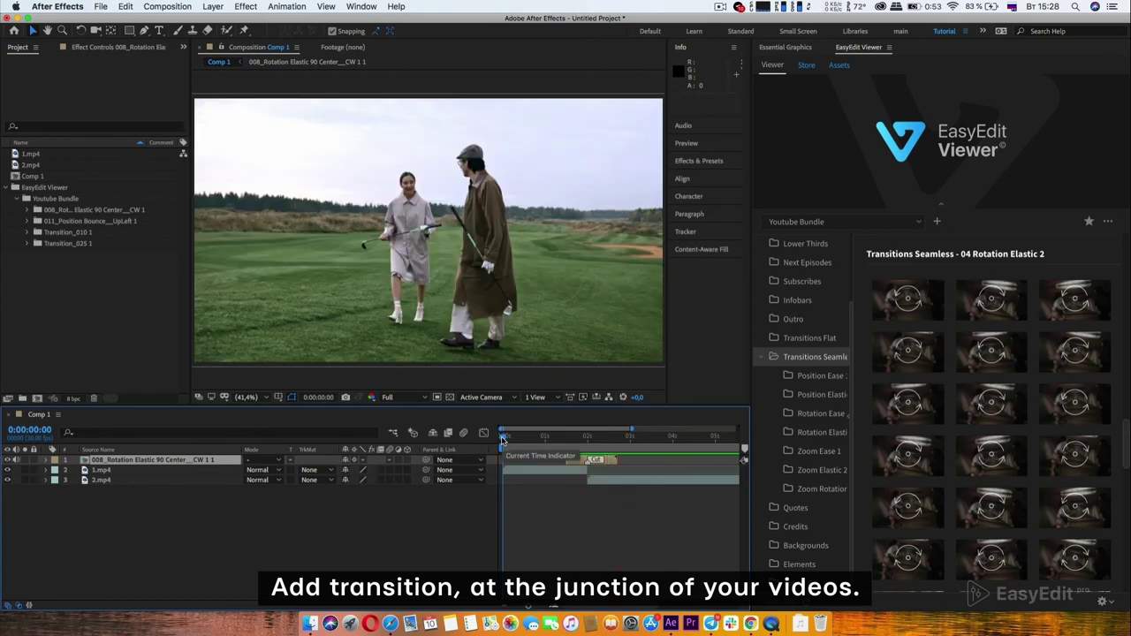
pyautogui.press('space')
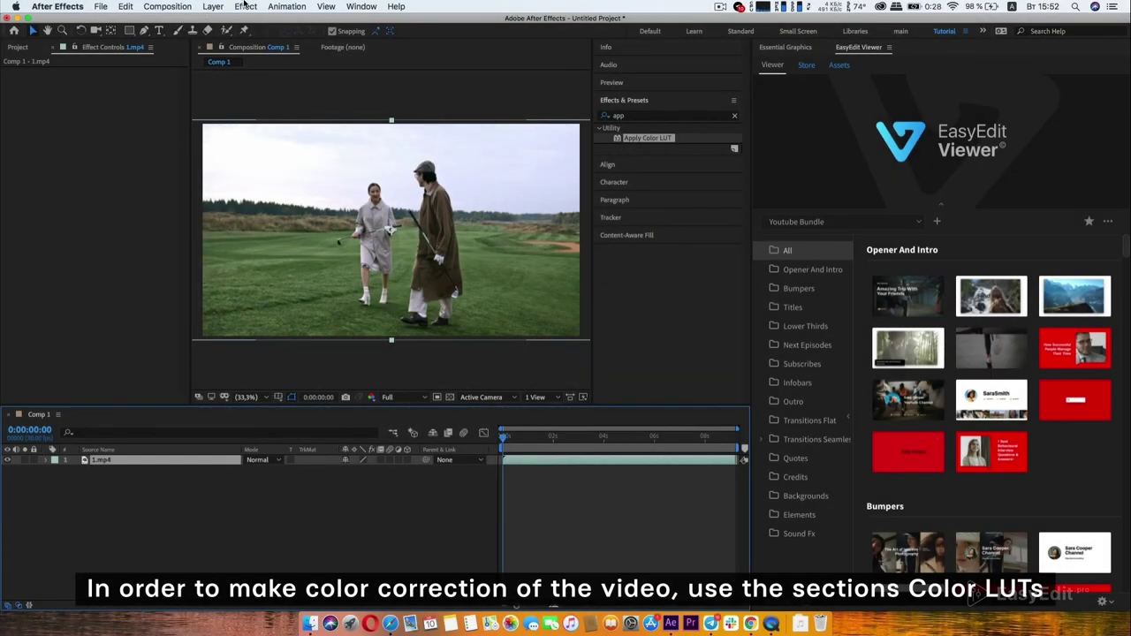
# Search 'app' in Effects & Presets and drop Apply Color LUT onto 1.mp4, opening the LUT chooser.
pyautogui.click(245, 5)
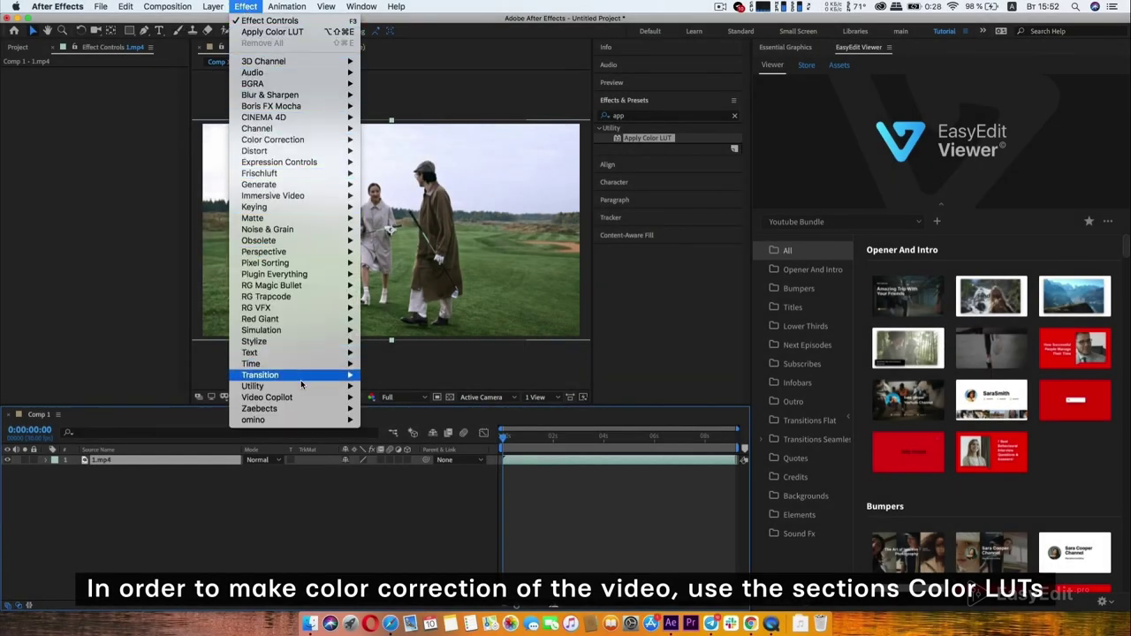
pyautogui.moveTo(308, 391)
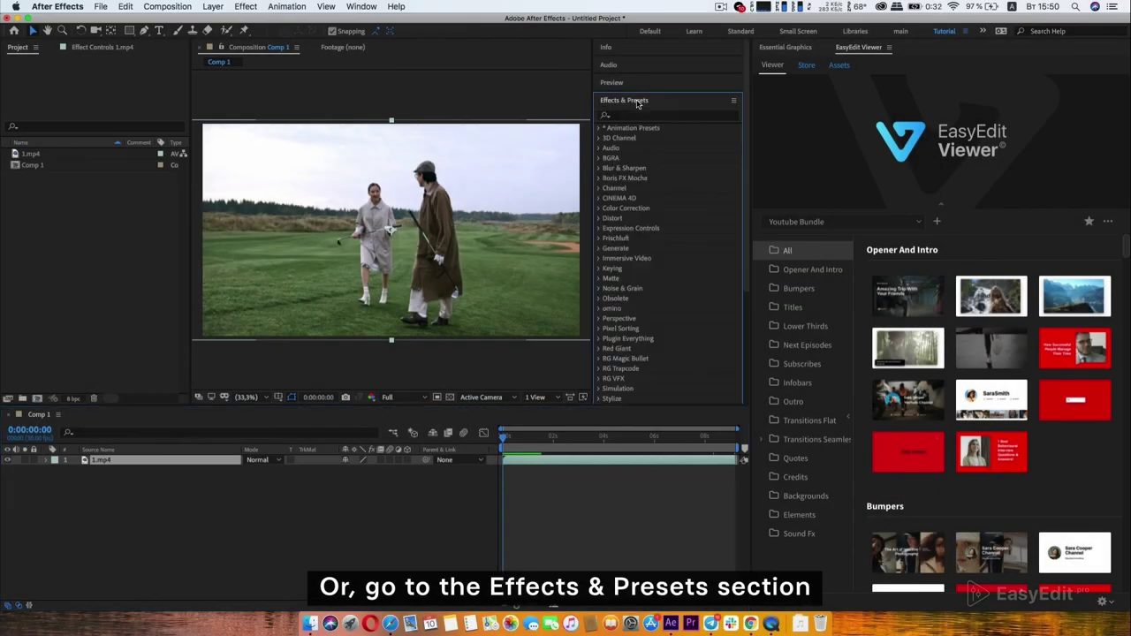
pyautogui.write('a')
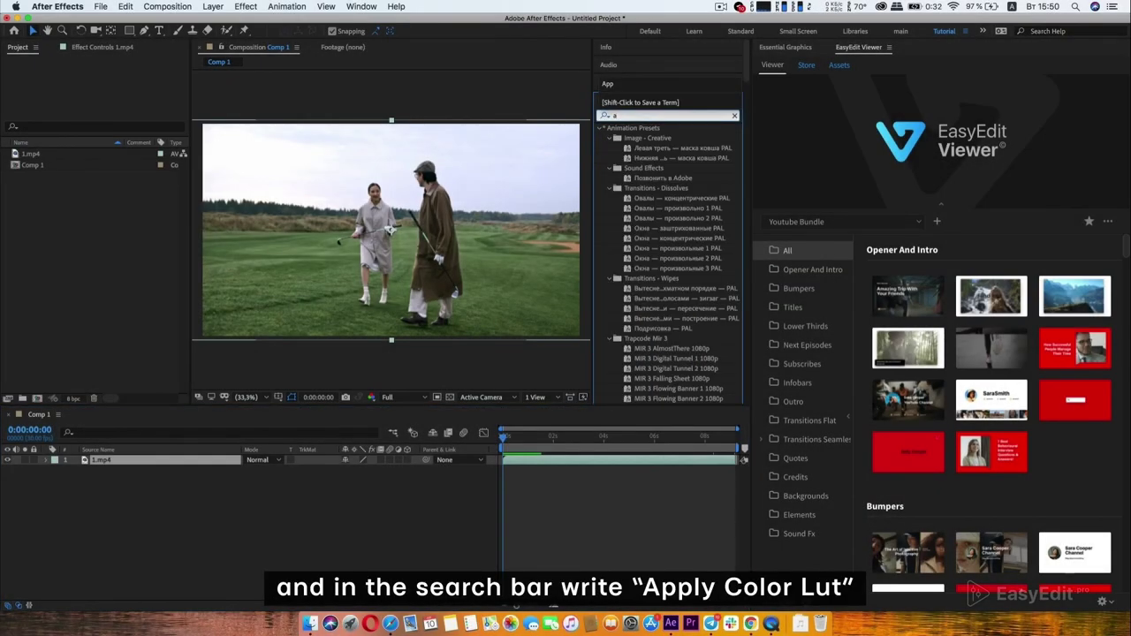
pyautogui.write('pp')
pyautogui.click(643, 139)
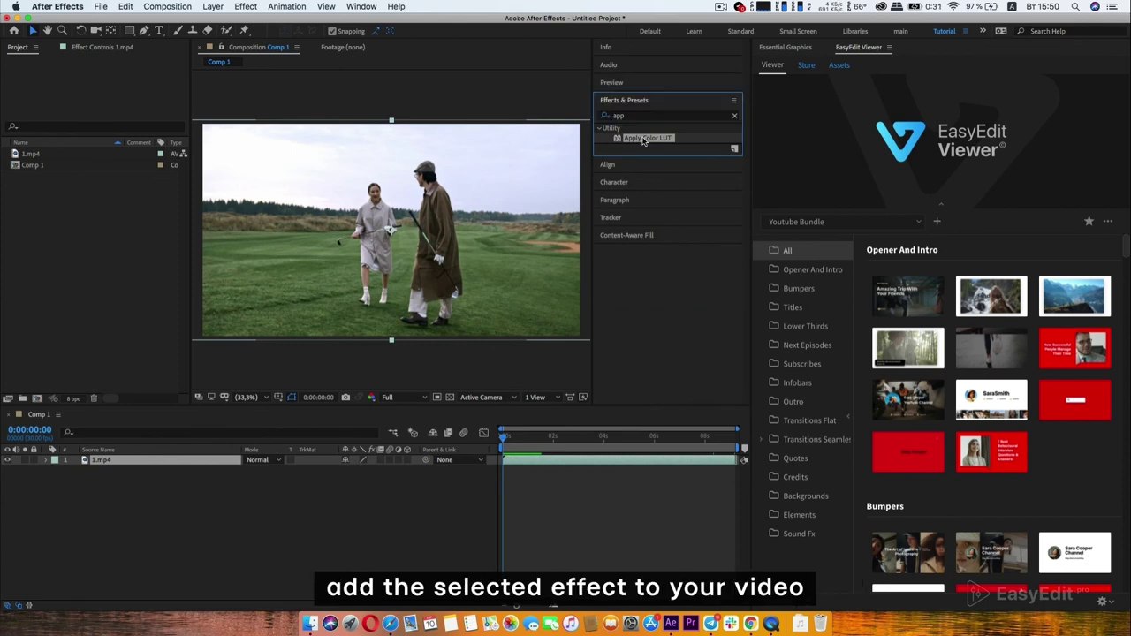
pyautogui.moveTo(418, 188); pyautogui.dragTo(418, 189)
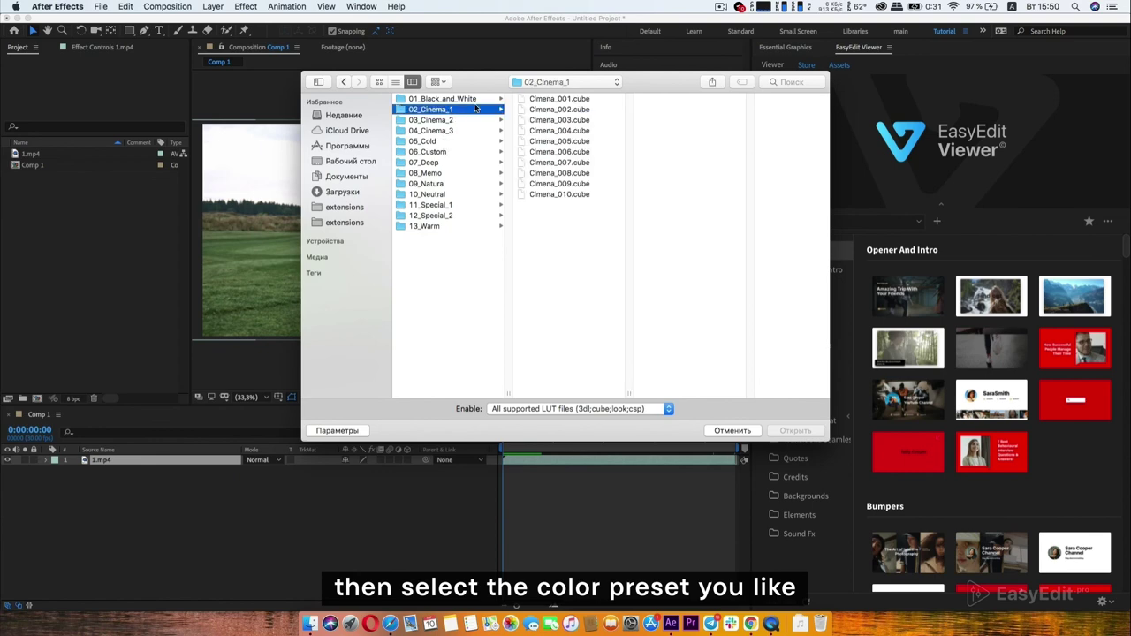
# Load Cimena_003.cube, toggle the effect off and on to compare, then switch to Natura_002.cube.
pyautogui.click(549, 120)
pyautogui.click(796, 431)
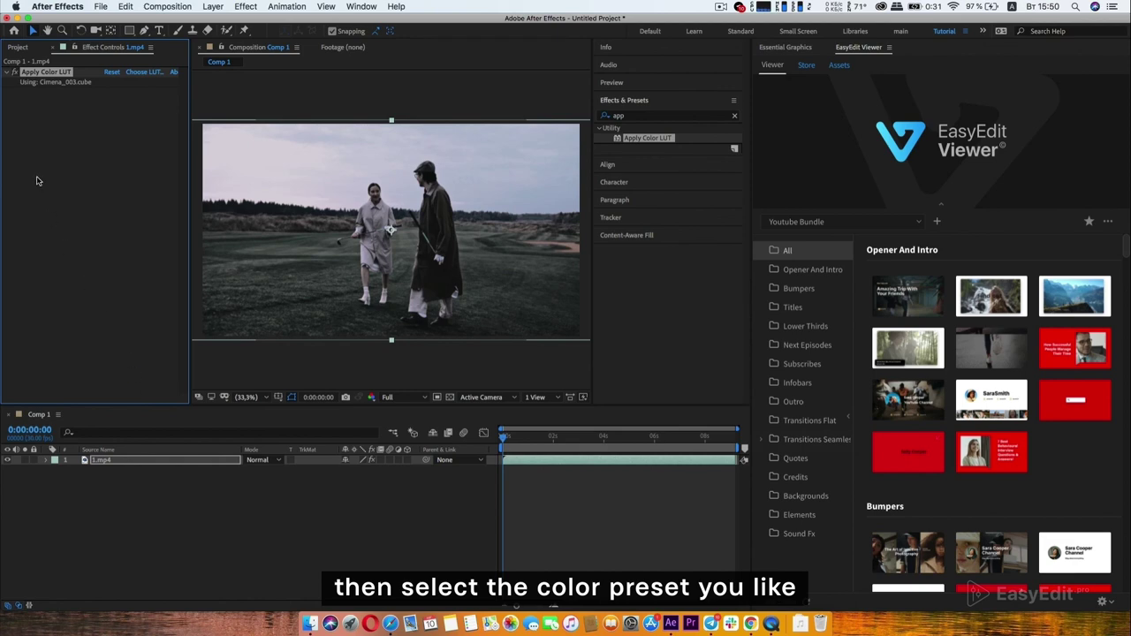
pyautogui.click(14, 72)
pyautogui.click(15, 71)
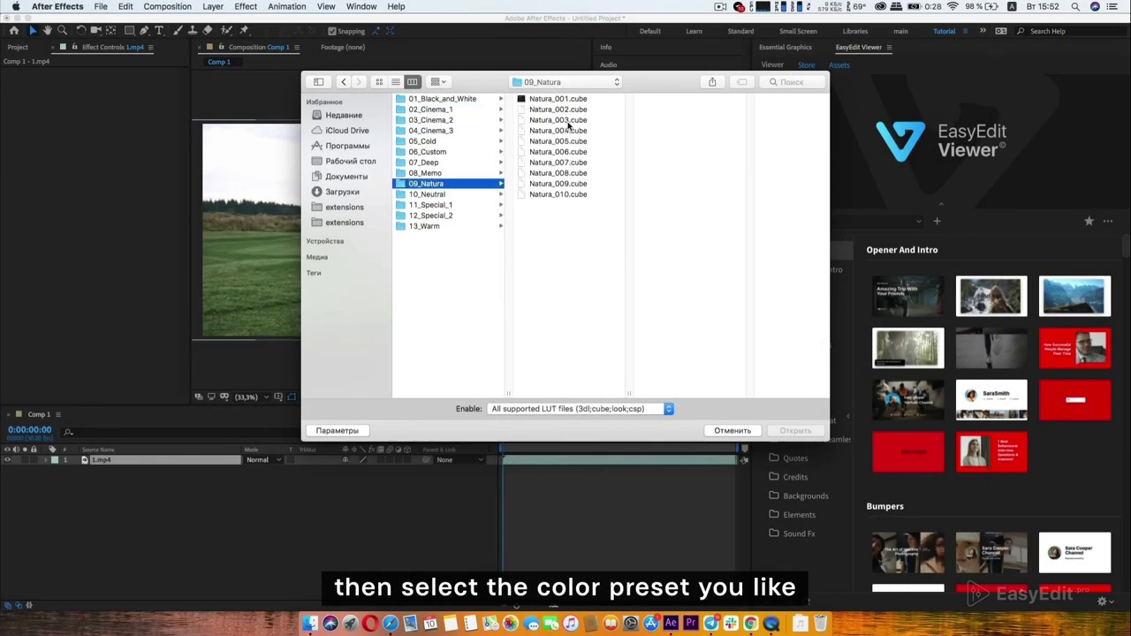
pyautogui.click(570, 110)
pyautogui.click(798, 431)
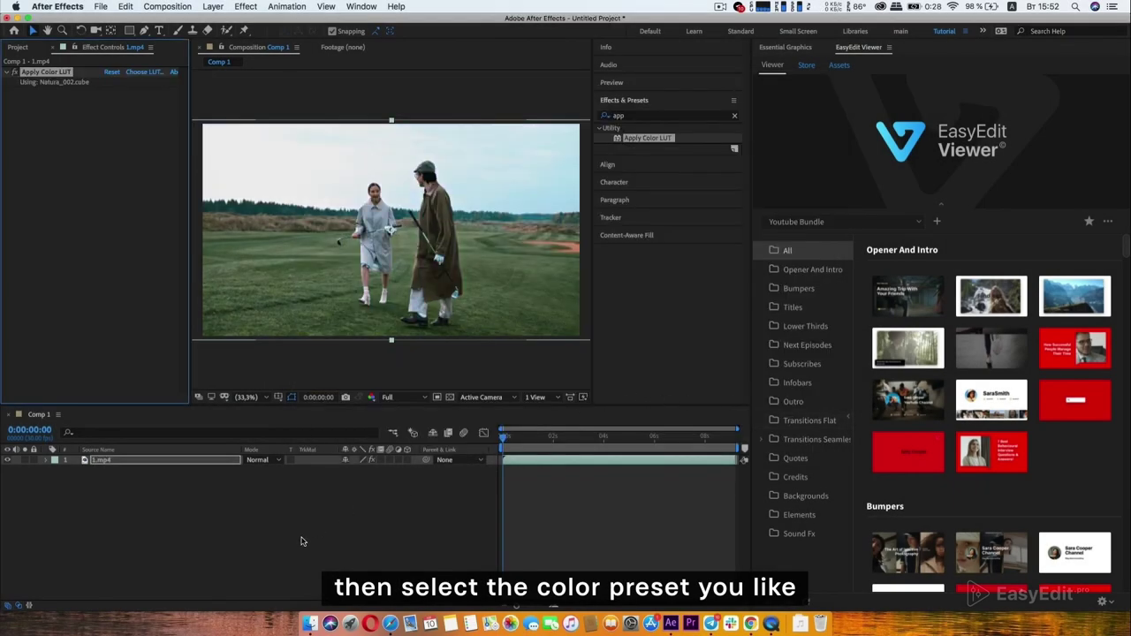